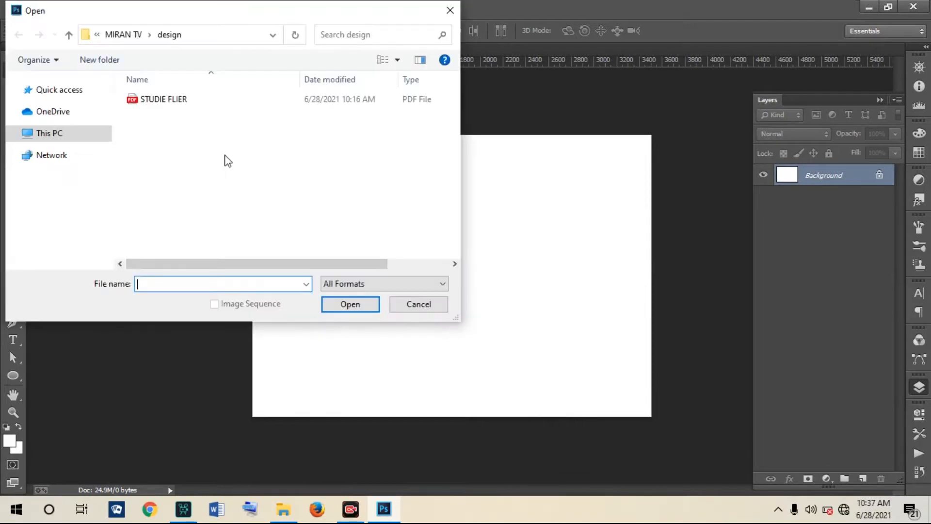
- Open the SONATA-hero-option1-764A5360-edit picture from the Desktop folder
{"action": "left_click", "coordinate": [54, 139]}
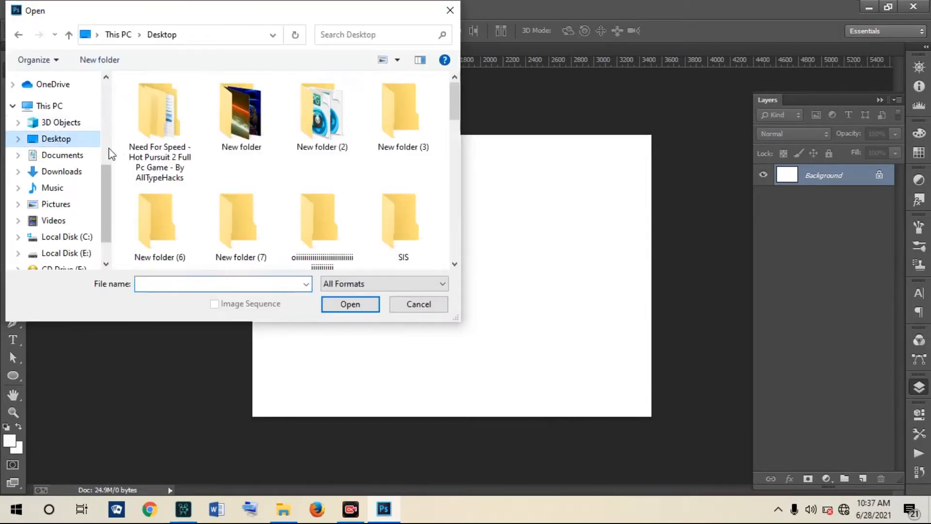
{"action": "scroll", "coordinate": [447, 132], "scroll_direction": "down", "scroll_amount": 2}
{"action": "left_click_drag", "start_coordinate": [451, 129], "coordinate": [458, 245]}
{"action": "left_click", "coordinate": [323, 194]}
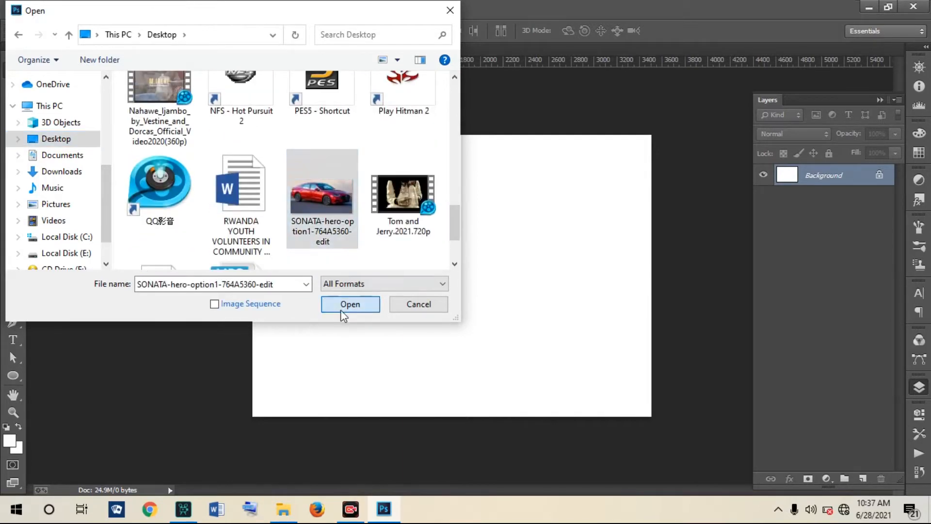
{"action": "left_click", "coordinate": [347, 305]}
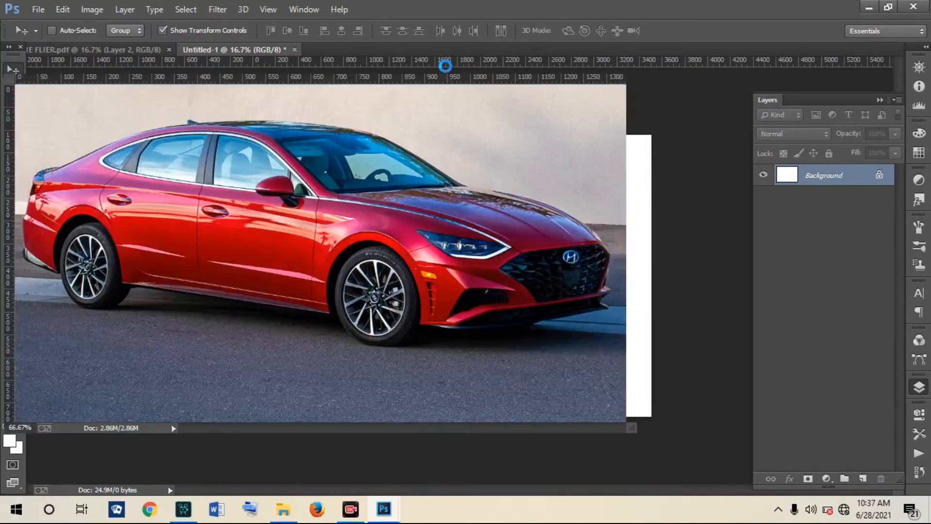
- Copy the car picture into the blank Untitled-1 document and close the source picture
{"action": "left_click_drag", "start_coordinate": [389, 66], "coordinate": [238, 101]}
{"action": "left_click_drag", "start_coordinate": [340, 209], "coordinate": [533, 230]}
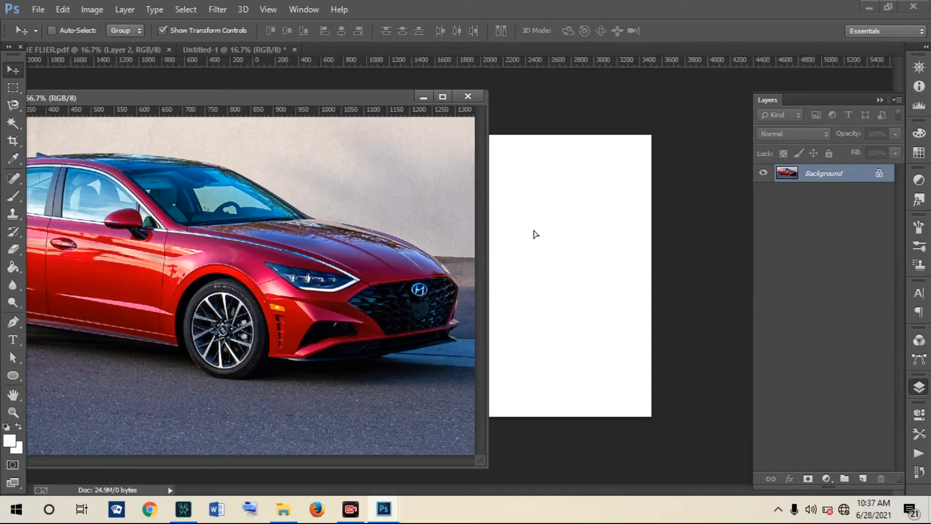
{"action": "left_click", "coordinate": [468, 96]}
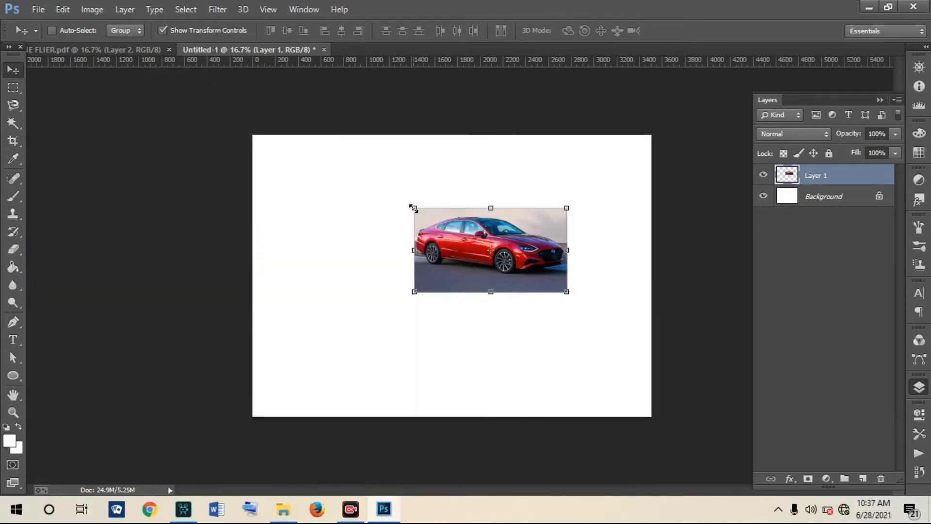
- Scale the car layer to about 335% and position it so that it covers the whole canvas
{"action": "left_click_drag", "start_coordinate": [413, 209], "coordinate": [484, 331]}
{"action": "left_click_drag", "start_coordinate": [392, 273], "coordinate": [171, 75]}
{"action": "left_click_drag", "start_coordinate": [366, 260], "coordinate": [372, 258]}
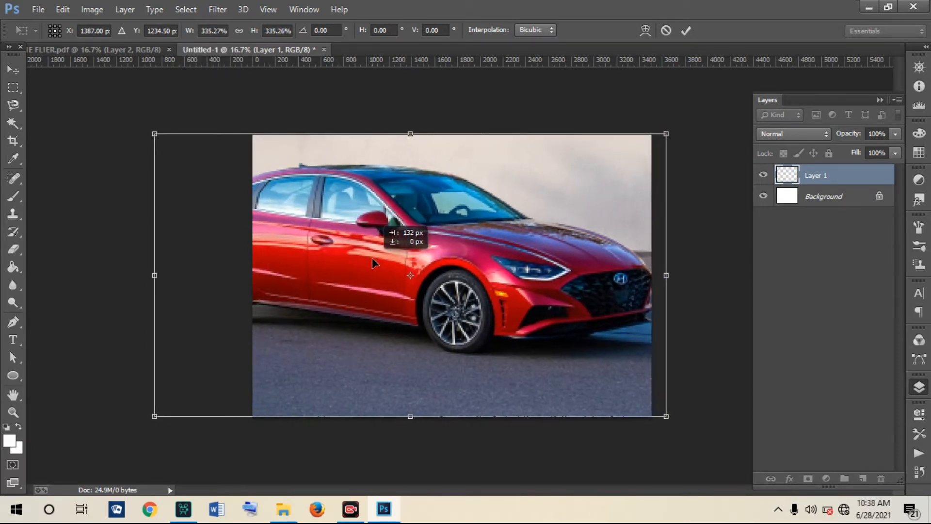
{"action": "left_click", "coordinate": [682, 31]}
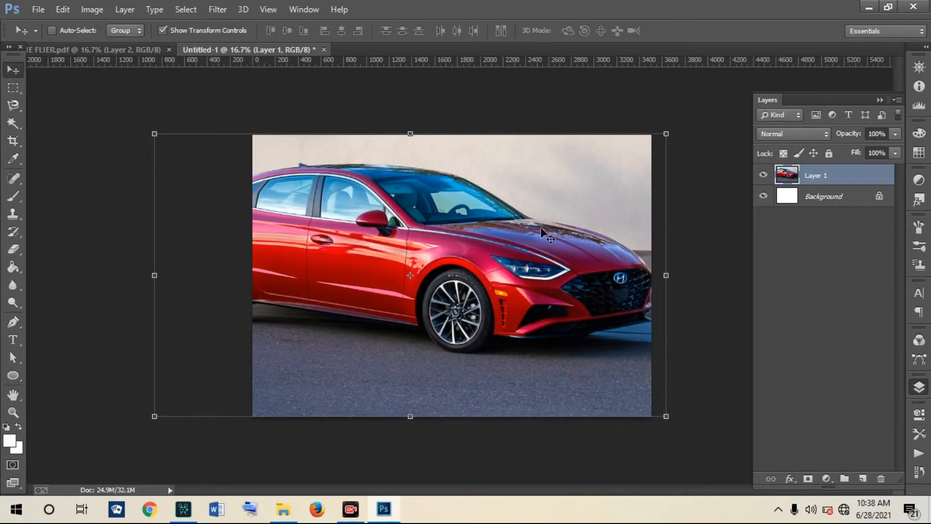
- Apply an automatic Curves correction to the car layer
{"action": "left_click", "coordinate": [92, 10]}
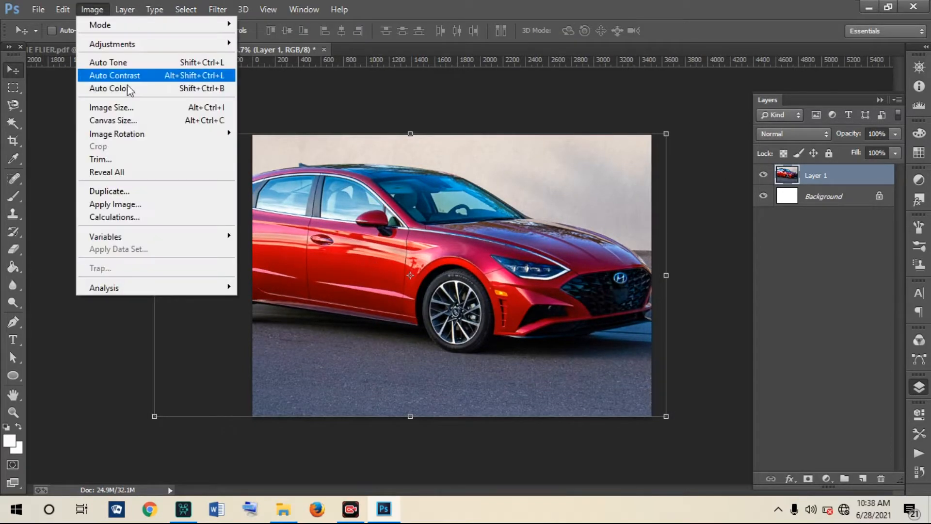
{"action": "mouse_move", "coordinate": [209, 43]}
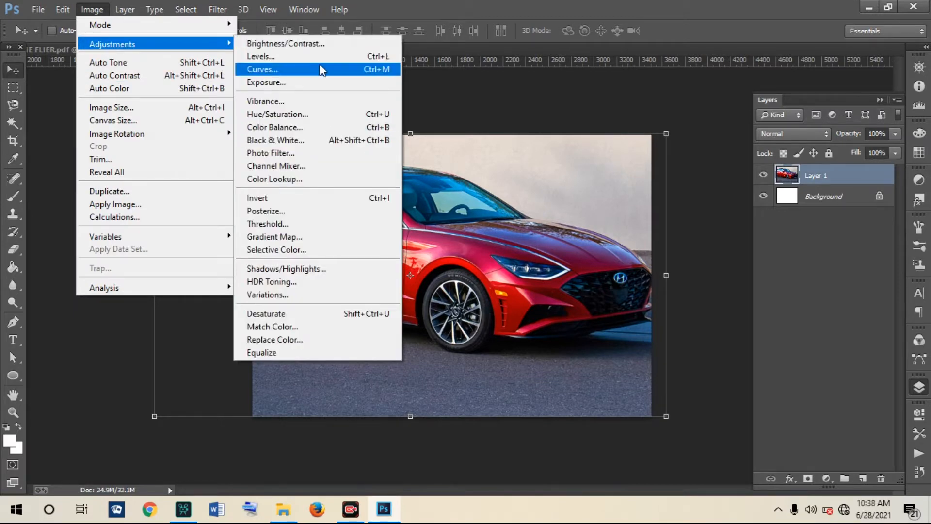
{"action": "left_click", "coordinate": [320, 73]}
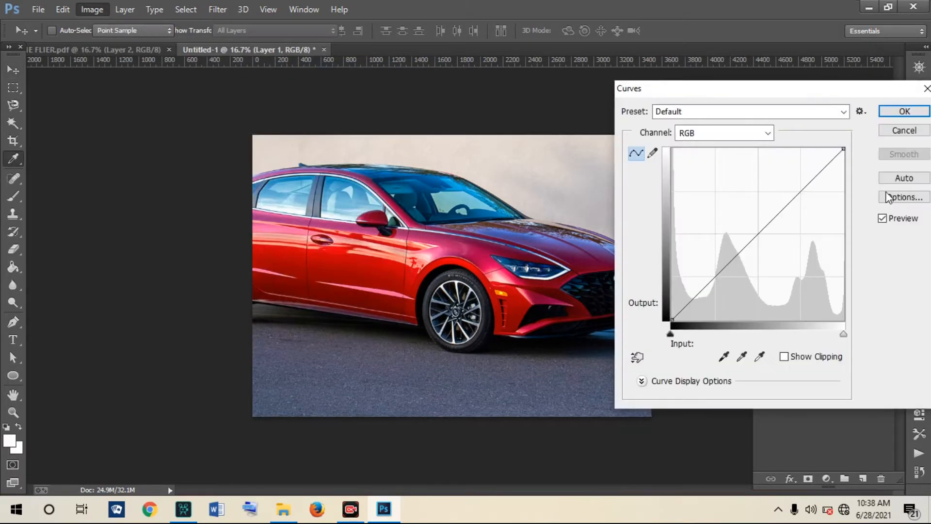
{"action": "left_click", "coordinate": [896, 180]}
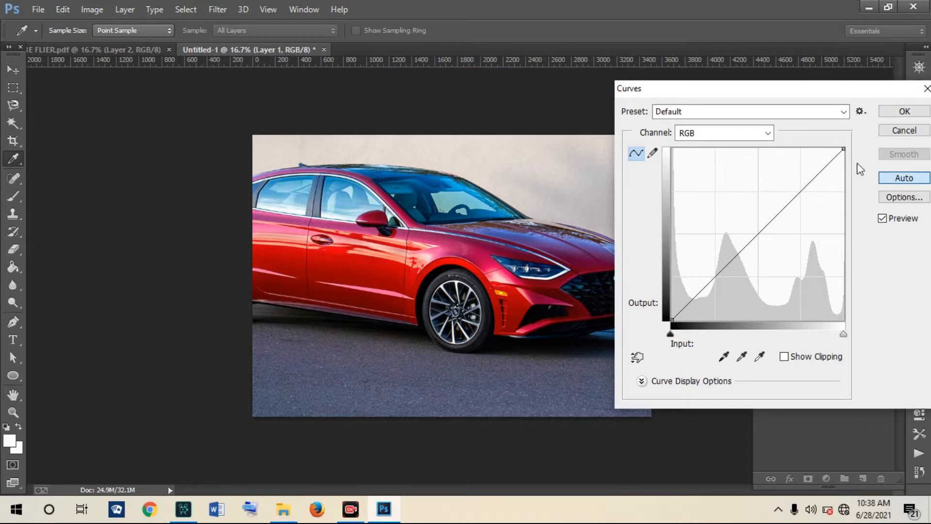
{"action": "left_click", "coordinate": [904, 112]}
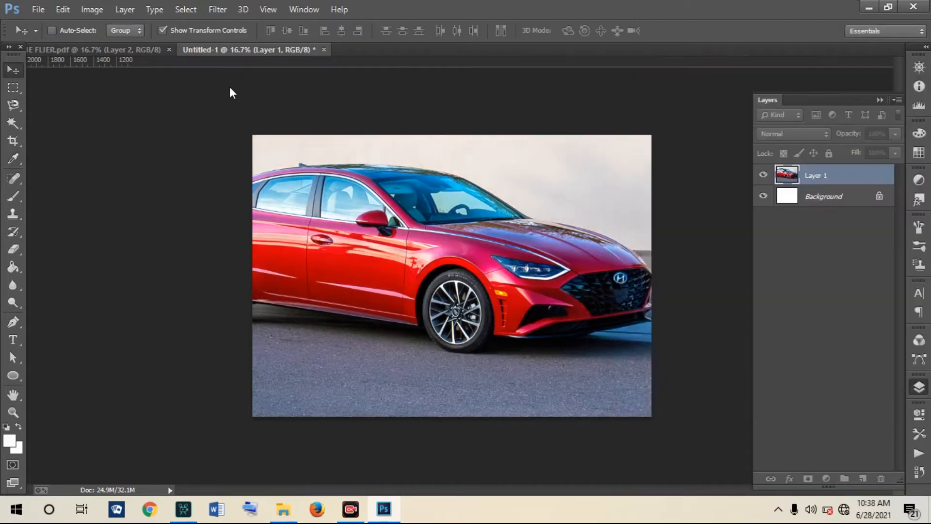
- Apply an automatic Levels correction to the car layer
{"action": "left_click", "coordinate": [93, 9]}
{"action": "mouse_move", "coordinate": [213, 43]}
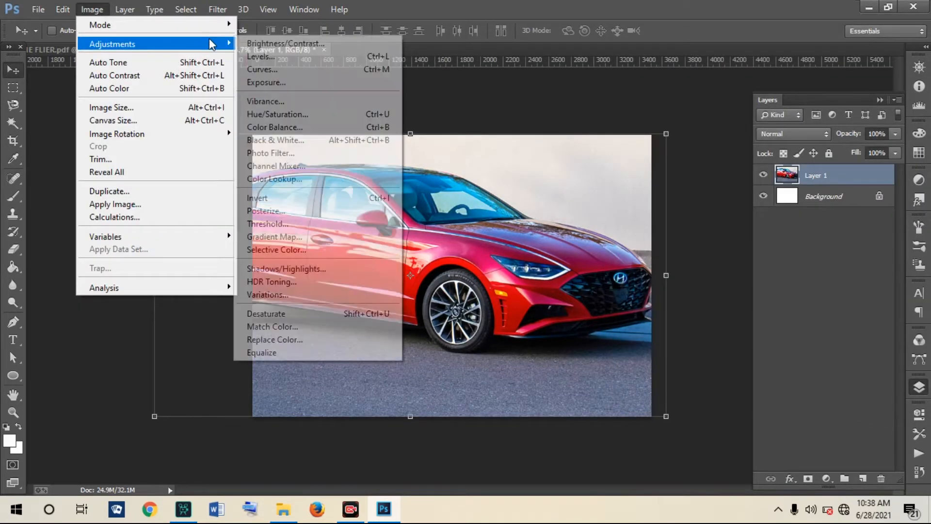
{"action": "left_click", "coordinate": [313, 58]}
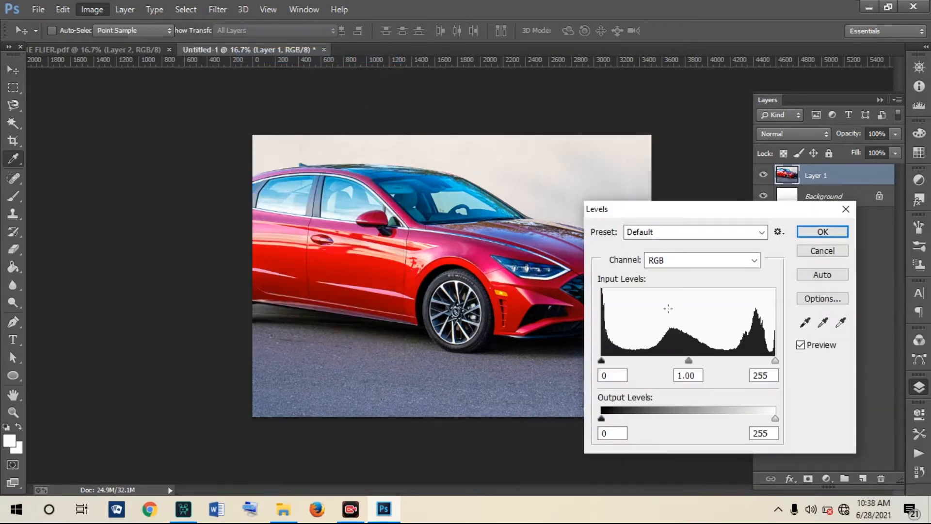
{"action": "left_click", "coordinate": [818, 280]}
{"action": "left_click", "coordinate": [823, 234]}
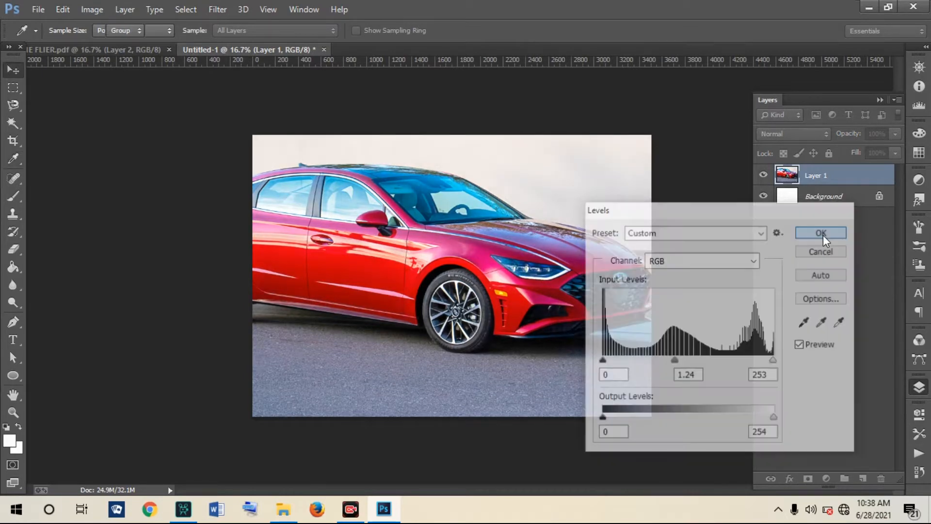
- Open the DSC_0246 photo from the Desktop folder and dock it as a tabbed document
{"action": "left_click", "coordinate": [39, 9]}
{"action": "left_click", "coordinate": [88, 33]}
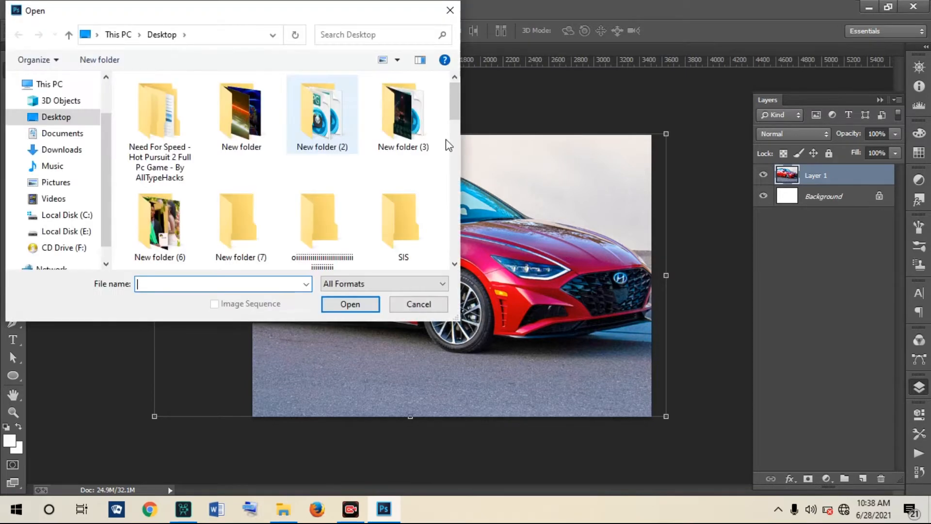
{"action": "left_click_drag", "start_coordinate": [456, 117], "coordinate": [468, 176]}
{"action": "left_click", "coordinate": [402, 140]}
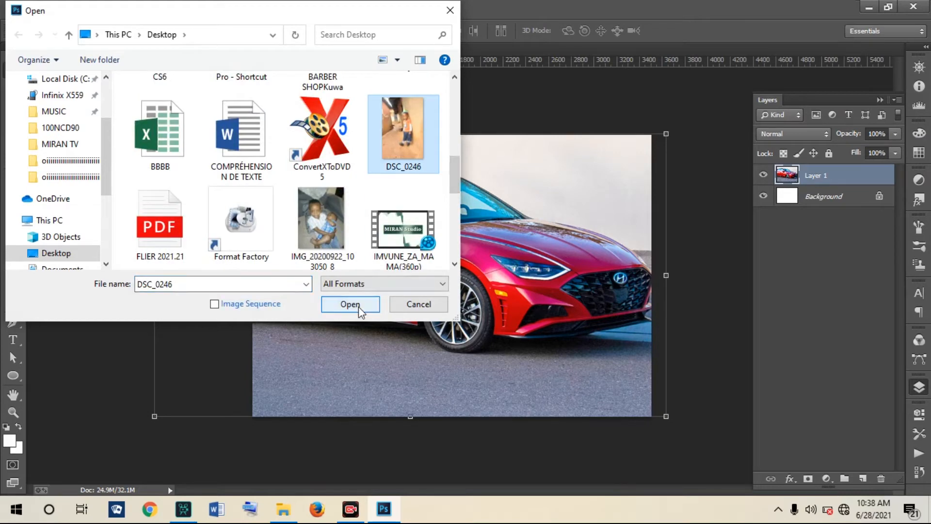
{"action": "left_click", "coordinate": [361, 311]}
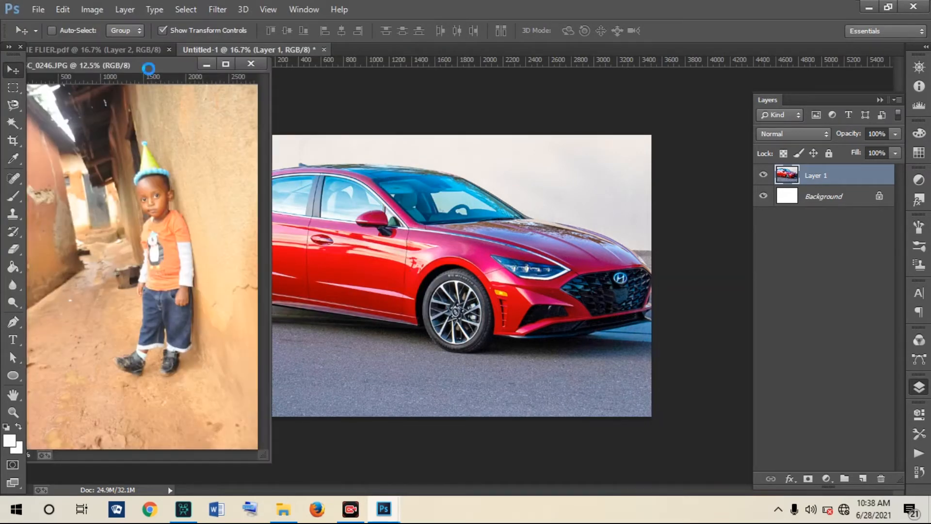
{"action": "left_click", "coordinate": [209, 67]}
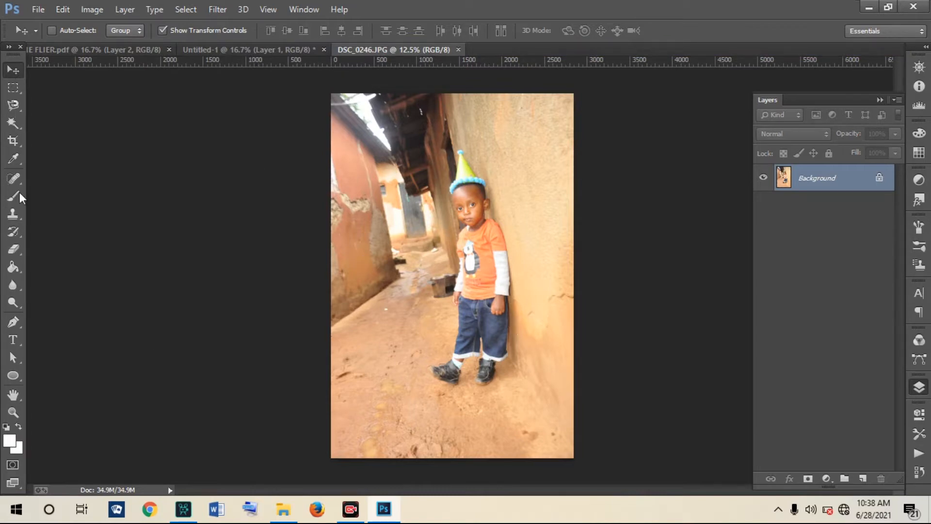
- Choose the Pen tool and set it to draw a Path instead of a Shape
{"action": "left_click", "coordinate": [17, 322]}
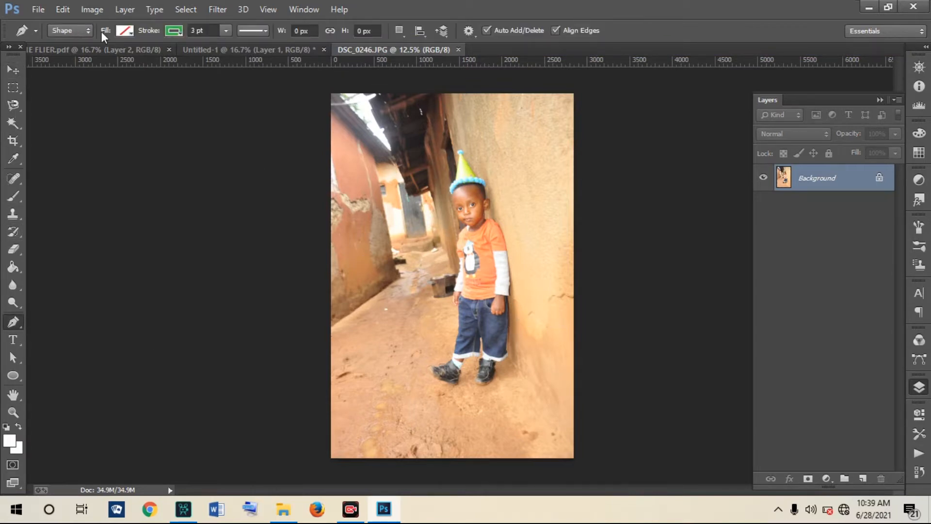
{"action": "left_click", "coordinate": [80, 32]}
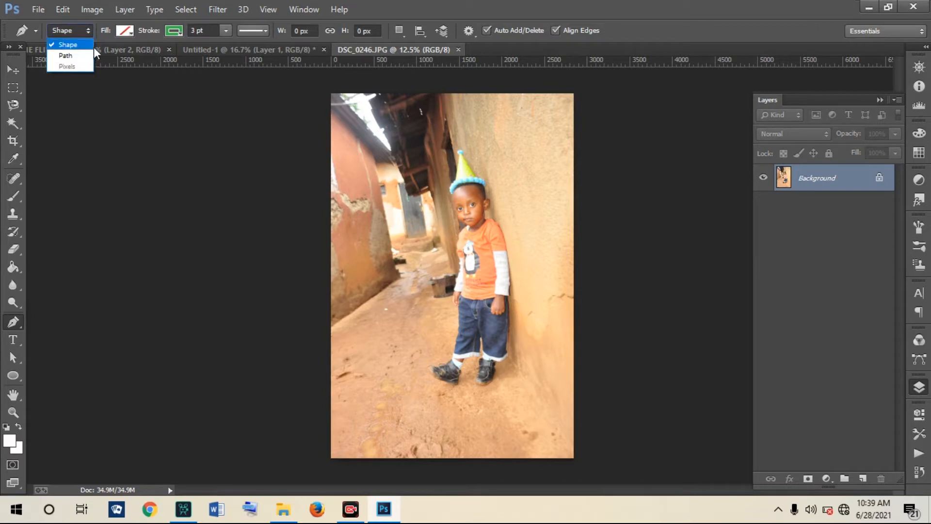
{"action": "left_click", "coordinate": [95, 57]}
{"action": "left_click", "coordinate": [83, 29]}
{"action": "left_click", "coordinate": [86, 54]}
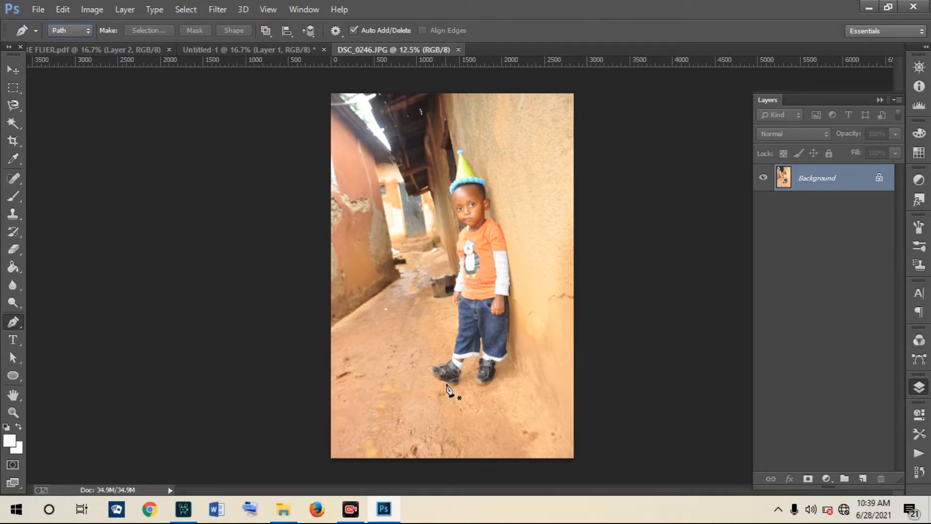
- Start a pen path at the heel of the boy's forward shoe and trace along its sole to the toe tip
{"action": "left_click", "coordinate": [13, 412]}
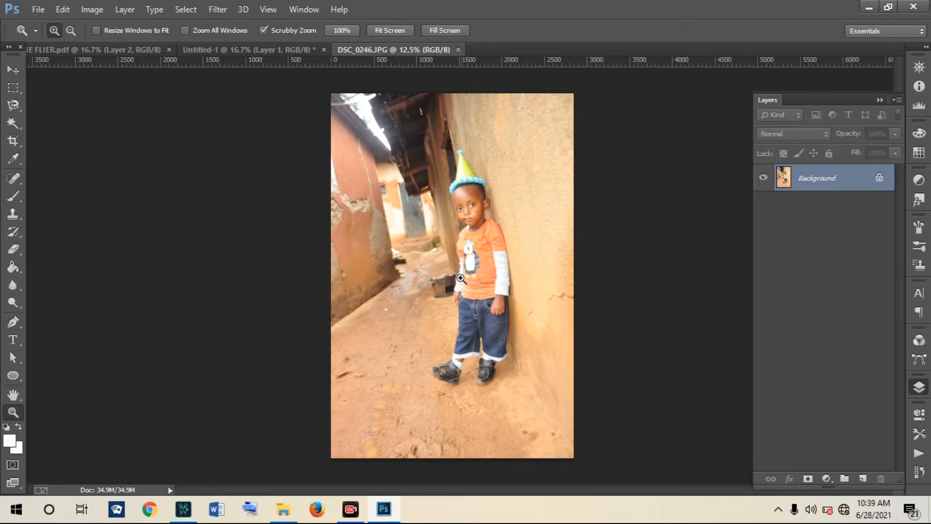
{"action": "left_click", "coordinate": [458, 301]}
{"action": "left_click", "coordinate": [427, 380]}
{"action": "left_click", "coordinate": [454, 440]}
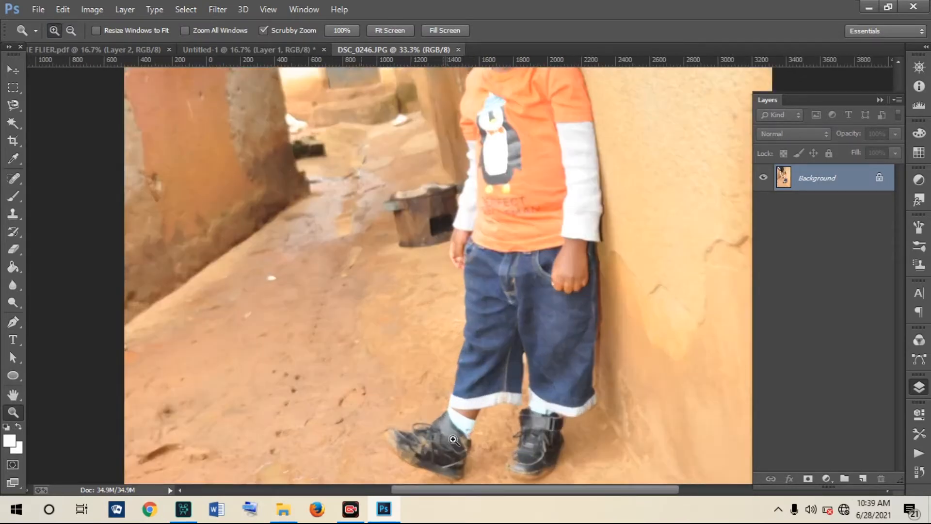
{"action": "left_click", "coordinate": [459, 417]}
{"action": "key", "text": "h"}
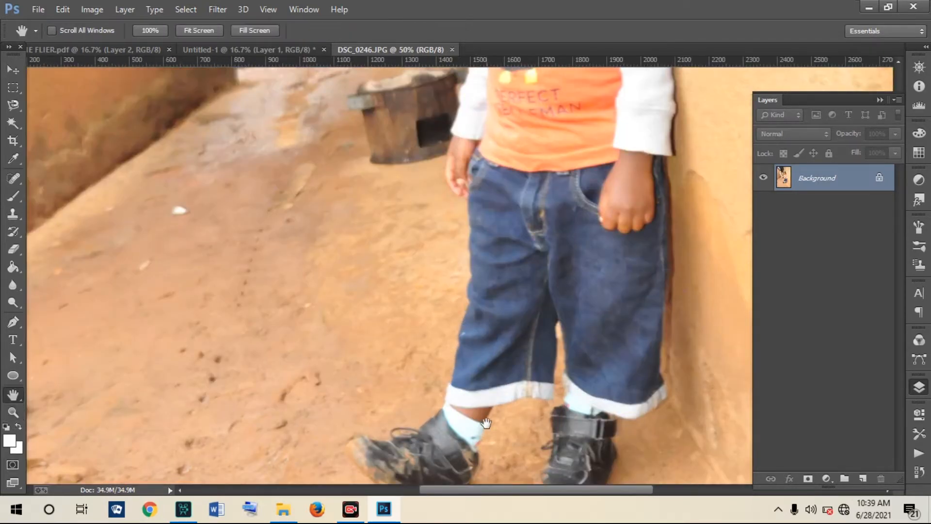
{"action": "left_click_drag", "start_coordinate": [475, 411], "coordinate": [490, 310]}
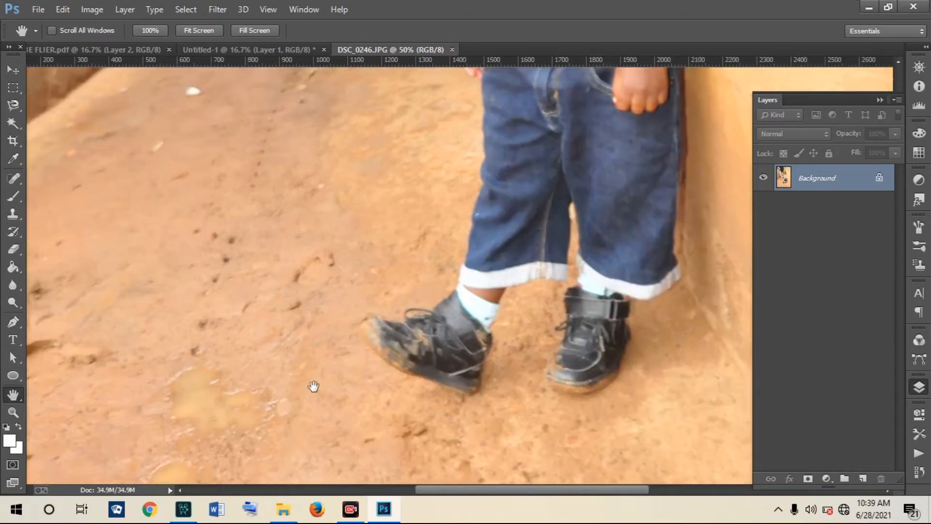
{"action": "left_click", "coordinate": [10, 323]}
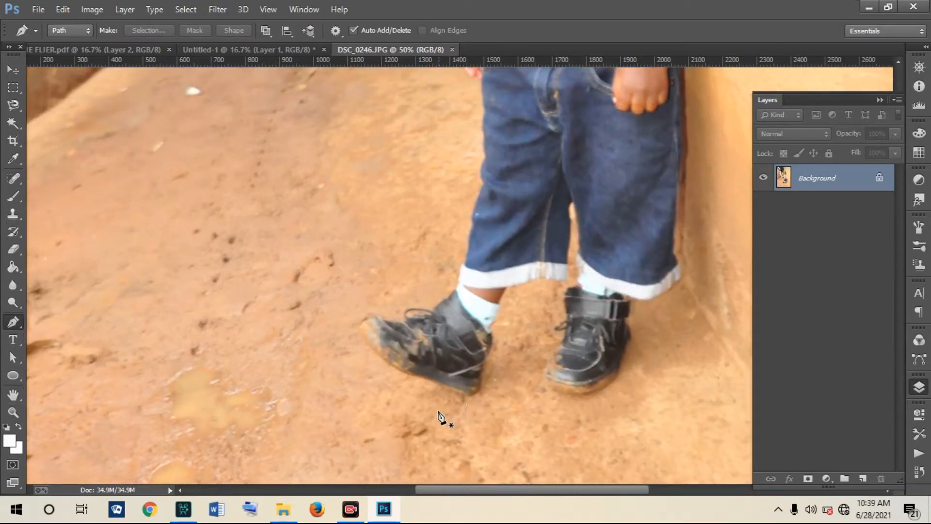
{"action": "scroll", "coordinate": [468, 392], "scroll_direction": "up", "scroll_amount": 2}
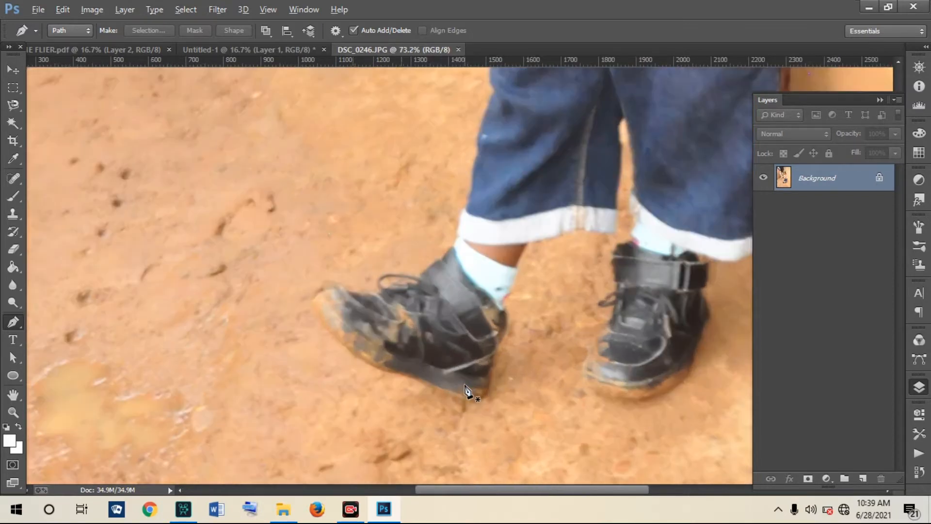
{"action": "scroll", "coordinate": [461, 388], "scroll_direction": "up", "scroll_amount": 1}
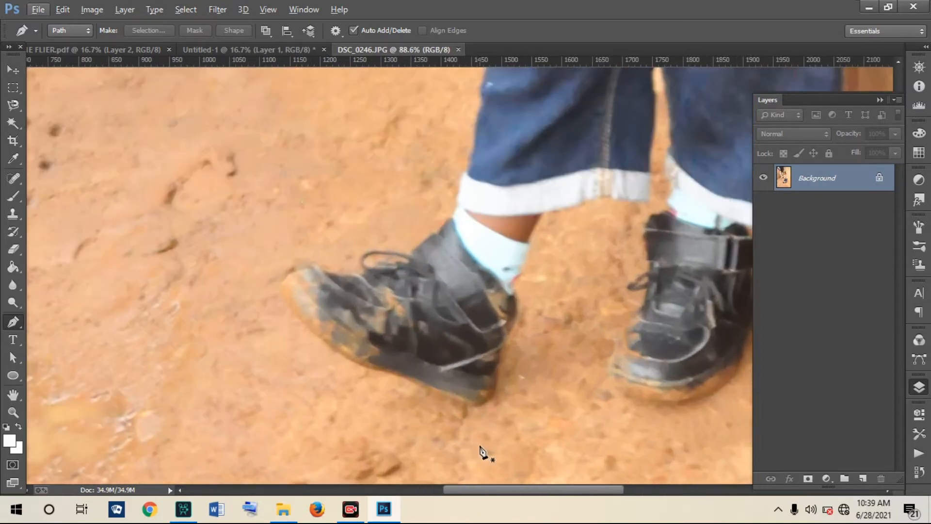
{"action": "left_click", "coordinate": [474, 404]}
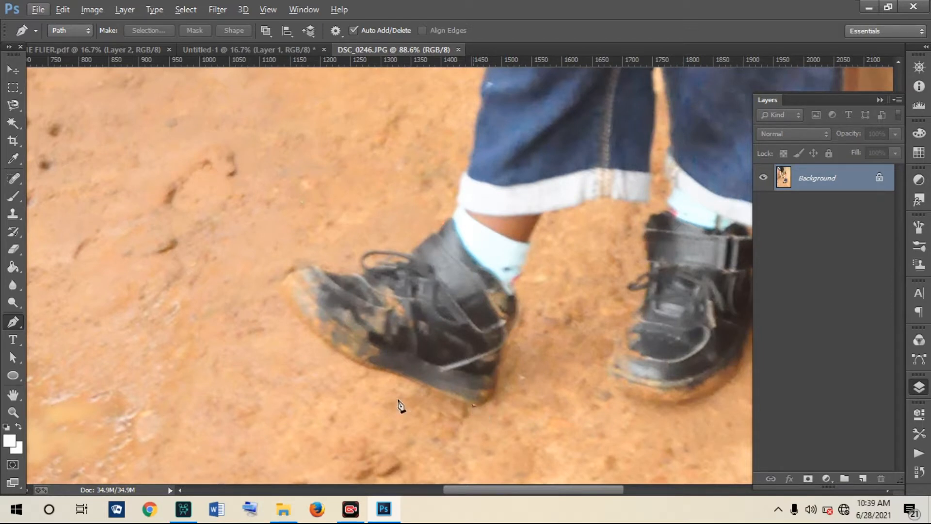
{"action": "left_click", "coordinate": [401, 375]}
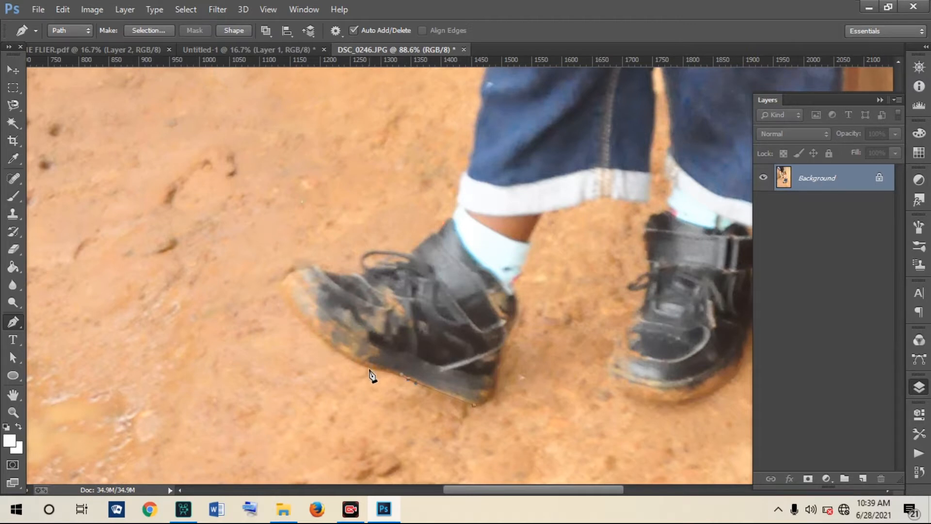
{"action": "left_click", "coordinate": [357, 365]}
{"action": "left_click", "coordinate": [325, 345]}
{"action": "left_click", "coordinate": [291, 313]}
{"action": "left_click", "coordinate": [280, 288]}
- Continue the path over the top of the shoe's toe and around the lace loop
{"action": "left_click_drag", "start_coordinate": [329, 266], "coordinate": [323, 271]}
{"action": "left_click", "coordinate": [304, 269]}
{"action": "left_click", "coordinate": [330, 270]}
{"action": "left_click", "coordinate": [356, 274]}
{"action": "left_click", "coordinate": [357, 262]}
{"action": "left_click", "coordinate": [363, 255]}
{"action": "left_click", "coordinate": [381, 250]}
{"action": "left_click", "coordinate": [410, 254]}
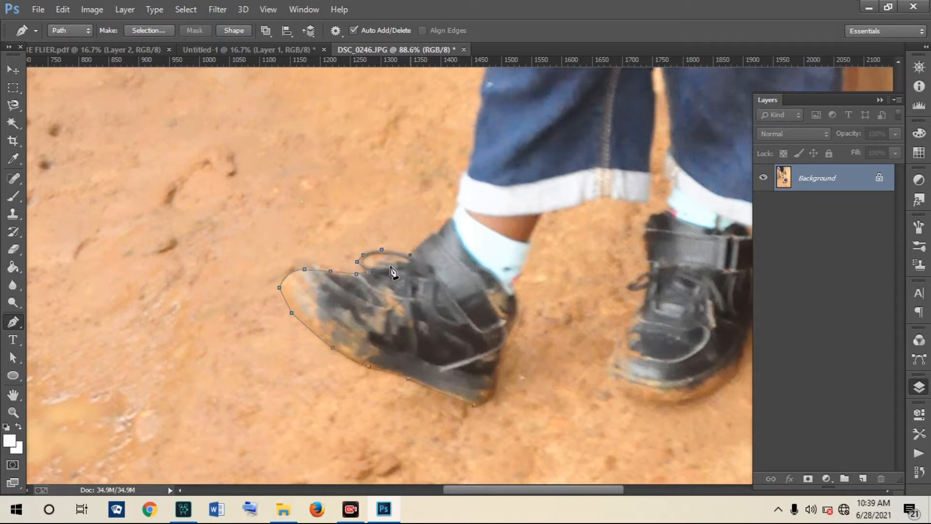
- Extend the path up the front of the shoe's ankle and along the white trouser cuff
{"action": "left_click", "coordinate": [445, 221]}
{"action": "left_click", "coordinate": [458, 199]}
{"action": "left_click", "coordinate": [457, 188]}
{"action": "left_click", "coordinate": [463, 174]}
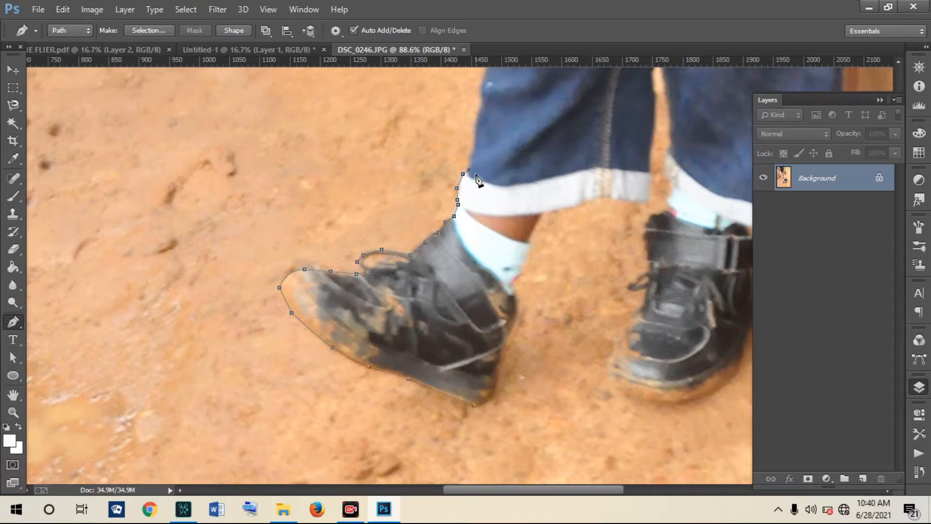
- Continue the pen path from the white trouser cuff up the front edge of the jeans' lower leg to the knee
{"action": "scroll", "coordinate": [485, 190], "scroll_direction": "up", "scroll_amount": 5}
{"action": "left_click", "coordinate": [469, 293]}
{"action": "left_click", "coordinate": [473, 278]}
{"action": "left_click", "coordinate": [477, 258]}
{"action": "left_click", "coordinate": [481, 237]}
{"action": "left_click", "coordinate": [479, 211]}
{"action": "left_click", "coordinate": [491, 185]}
{"action": "left_click", "coordinate": [498, 146]}
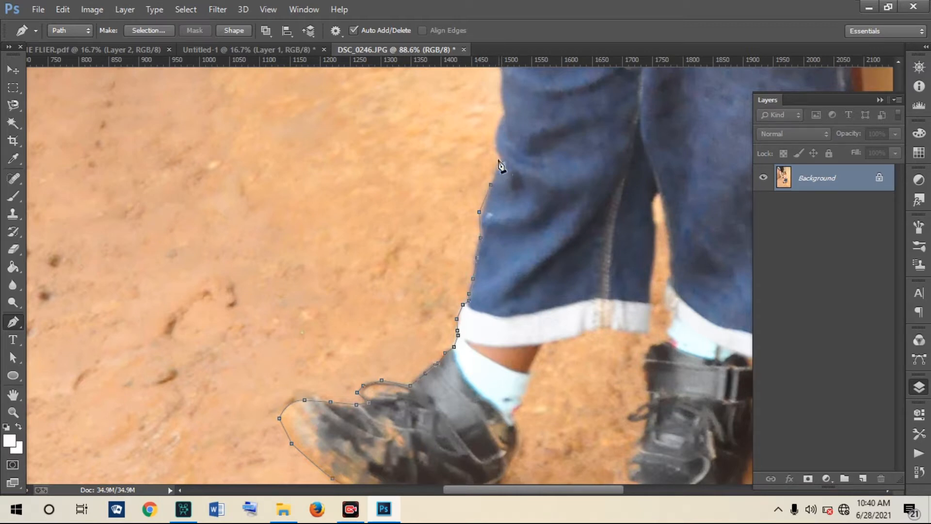
- Extend the path up the jeans' thigh edge to just below the boy's hanging fingertips
{"action": "scroll", "coordinate": [499, 194], "scroll_direction": "up", "scroll_amount": 3}
{"action": "left_click", "coordinate": [504, 270]}
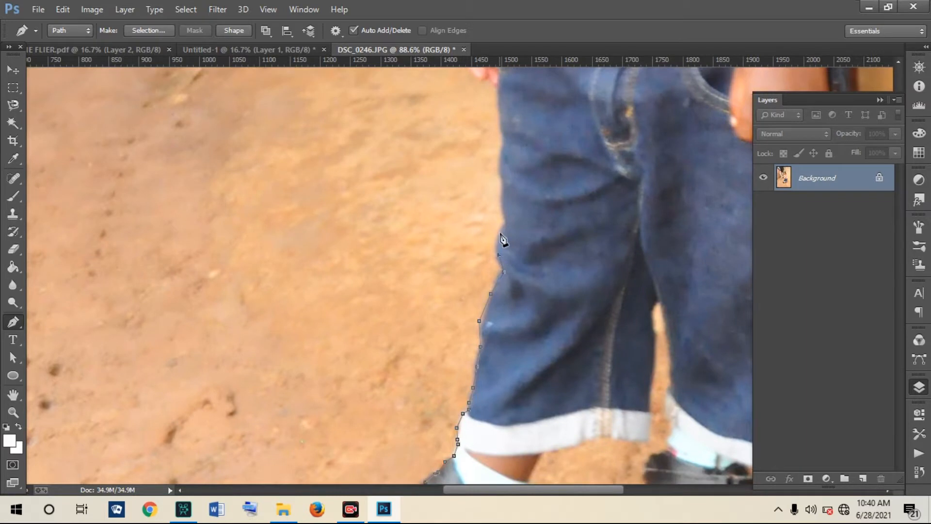
{"action": "left_click", "coordinate": [502, 204]}
{"action": "left_click", "coordinate": [500, 151]}
{"action": "left_click", "coordinate": [501, 138]}
{"action": "scroll", "coordinate": [505, 152], "scroll_direction": "up", "scroll_amount": 3}
{"action": "scroll", "coordinate": [505, 158], "scroll_direction": "up", "scroll_amount": 2}
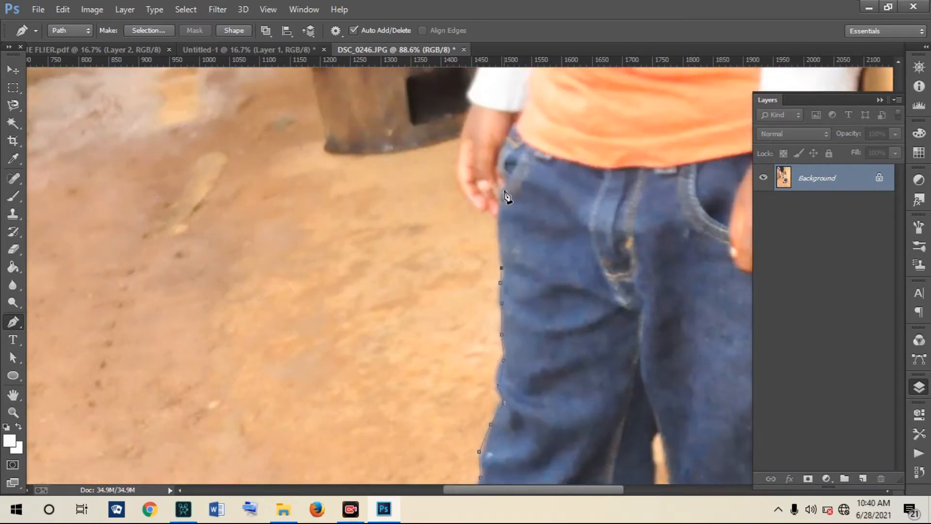
{"action": "left_click", "coordinate": [497, 242]}
- Collapse the Layers panel and trace the path around the fingertips and back of the hand up to the wrist
{"action": "left_click", "coordinate": [881, 100]}
{"action": "left_click_drag", "start_coordinate": [897, 311], "coordinate": [892, 287]}
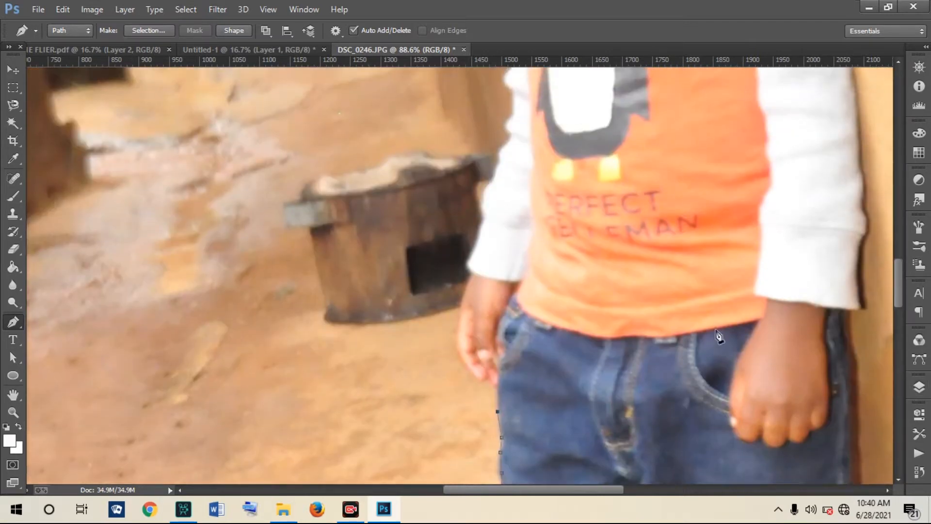
{"action": "left_click", "coordinate": [490, 380]}
{"action": "left_click", "coordinate": [482, 380]}
{"action": "left_click", "coordinate": [468, 369]}
{"action": "left_click", "coordinate": [456, 332]}
{"action": "left_click", "coordinate": [459, 315]}
{"action": "left_click", "coordinate": [464, 296]}
- Trace the path from the white cuff up the outer edge of the forearm sleeve
{"action": "left_click", "coordinate": [467, 275]}
{"action": "left_click", "coordinate": [472, 268]}
{"action": "left_click", "coordinate": [474, 248]}
{"action": "left_click", "coordinate": [481, 226]}
{"action": "left_click_drag", "start_coordinate": [484, 212], "coordinate": [482, 204]}
{"action": "left_click", "coordinate": [487, 190]}
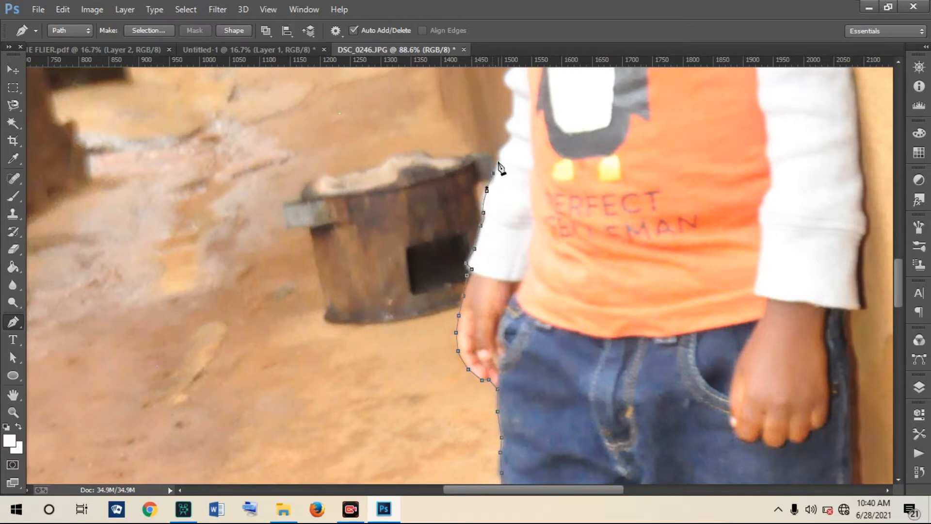
{"action": "left_click", "coordinate": [501, 156]}
{"action": "left_click", "coordinate": [509, 132]}
{"action": "left_click", "coordinate": [513, 114]}
- Undo the point that cuts across the sleeve and follow the white sleeve's folds up to the orange short sleeve's hem
{"action": "left_click_drag", "start_coordinate": [900, 275], "coordinate": [895, 243]}
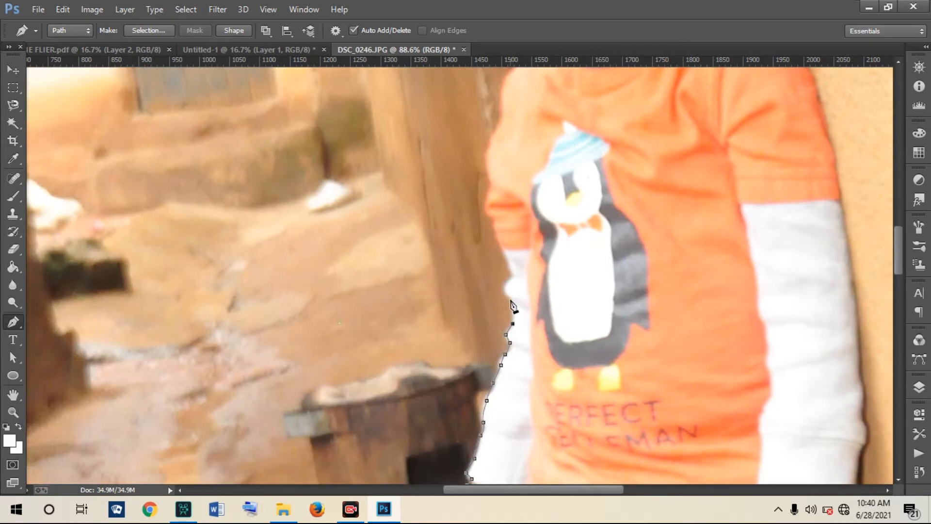
{"action": "left_click_drag", "start_coordinate": [511, 300], "coordinate": [506, 295]}
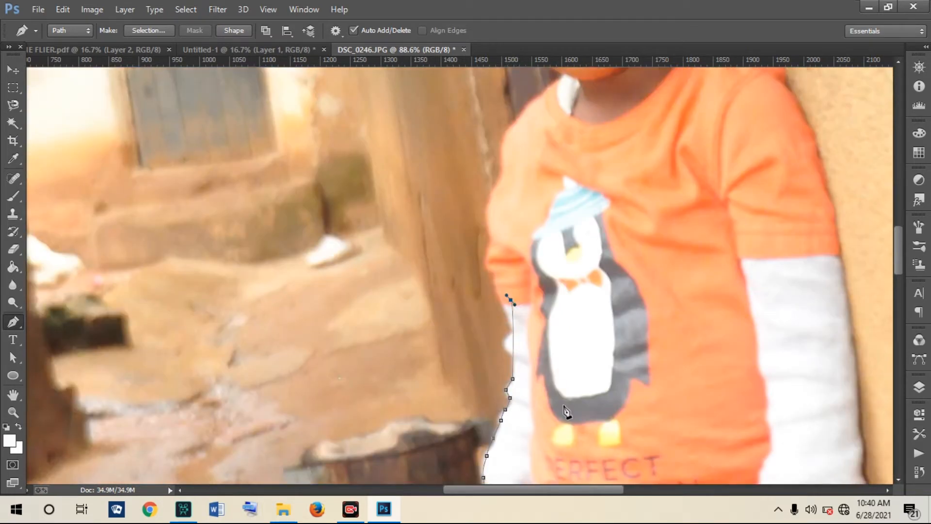
{"action": "key", "text": "ctrl+z"}
{"action": "left_click", "coordinate": [513, 355]}
{"action": "left_click", "coordinate": [504, 349]}
{"action": "left_click", "coordinate": [509, 334]}
{"action": "left_click", "coordinate": [507, 318]}
{"action": "left_click", "coordinate": [501, 305]}
- Continue the path along the hem corner and up the outer edge of the orange short sleeve
{"action": "left_click", "coordinate": [492, 274]}
{"action": "left_click", "coordinate": [484, 266]}
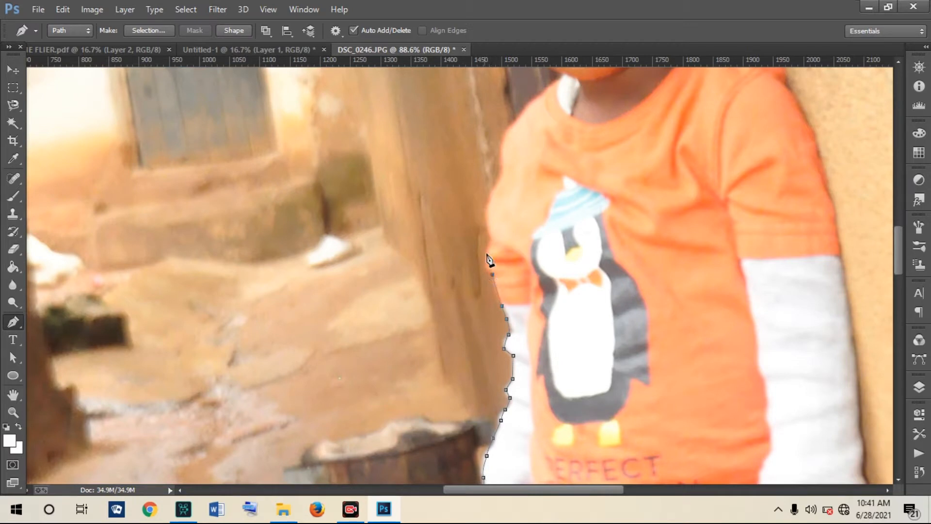
{"action": "left_click", "coordinate": [489, 232]}
{"action": "scroll", "coordinate": [495, 235], "scroll_direction": "up", "scroll_amount": 1}
{"action": "scroll", "coordinate": [895, 249], "scroll_direction": "up", "scroll_amount": 1}
{"action": "left_click_drag", "start_coordinate": [898, 245], "coordinate": [895, 228]}
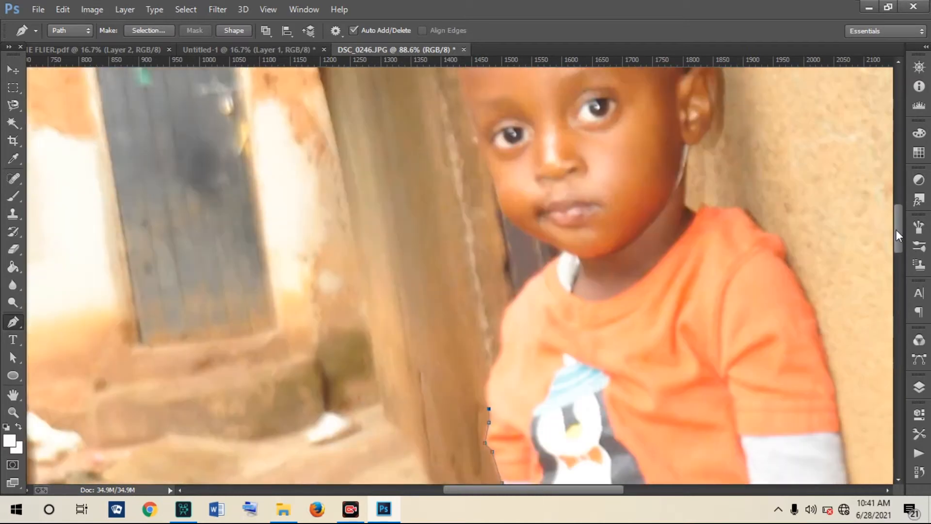
{"action": "left_click", "coordinate": [487, 388]}
- Trace the path over the orange shirt's shoulder to the point where the collar meets the chin
{"action": "left_click", "coordinate": [495, 363]}
{"action": "left_click", "coordinate": [499, 344]}
{"action": "left_click_drag", "start_coordinate": [504, 319], "coordinate": [505, 316]}
{"action": "left_click_drag", "start_coordinate": [511, 300], "coordinate": [515, 294]}
{"action": "left_click", "coordinate": [537, 273]}
{"action": "left_click", "coordinate": [558, 251]}
- Trace the path from the chin up the boy's cheek and temple to the side of his forehead
{"action": "left_click", "coordinate": [503, 216]}
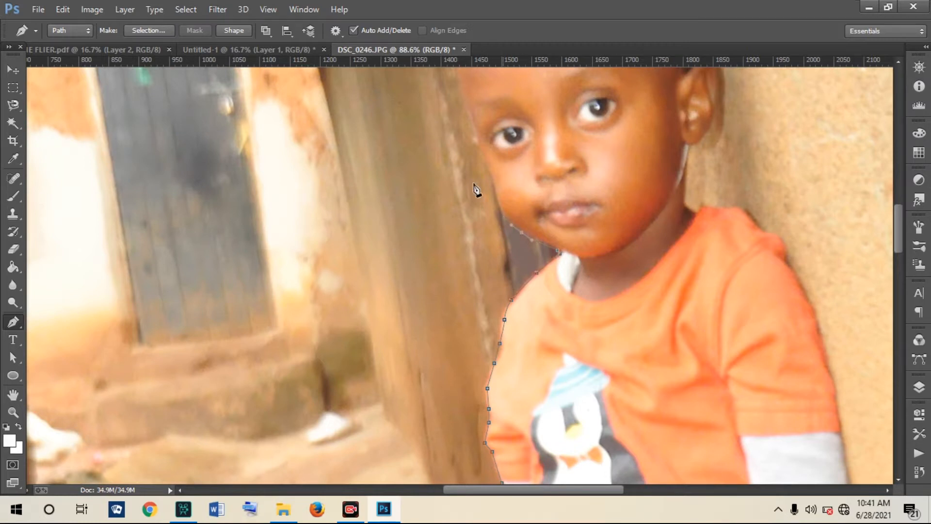
{"action": "scroll", "coordinate": [477, 191], "scroll_direction": "up", "scroll_amount": 1}
{"action": "scroll", "coordinate": [479, 199], "scroll_direction": "up", "scroll_amount": 3}
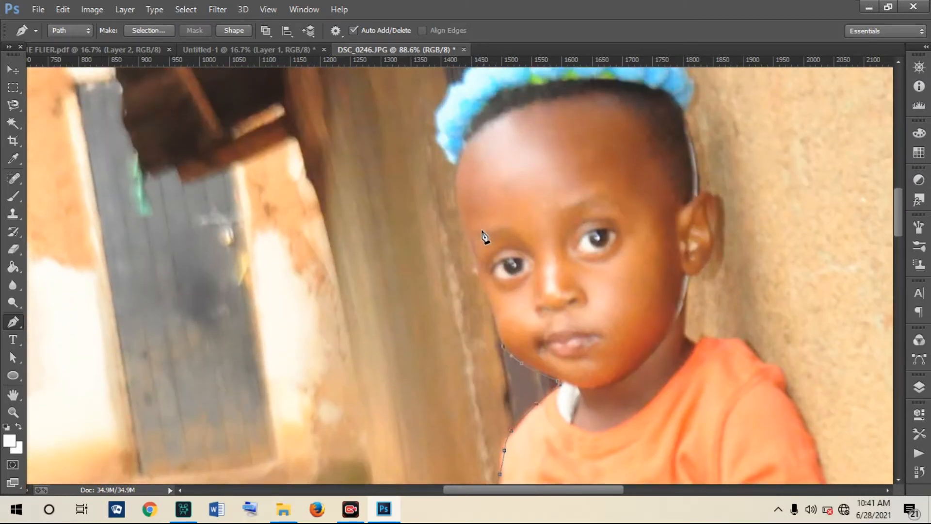
{"action": "scroll", "coordinate": [481, 235], "scroll_direction": "up", "scroll_amount": 1}
{"action": "scroll", "coordinate": [489, 330], "scroll_direction": "up", "scroll_amount": 2}
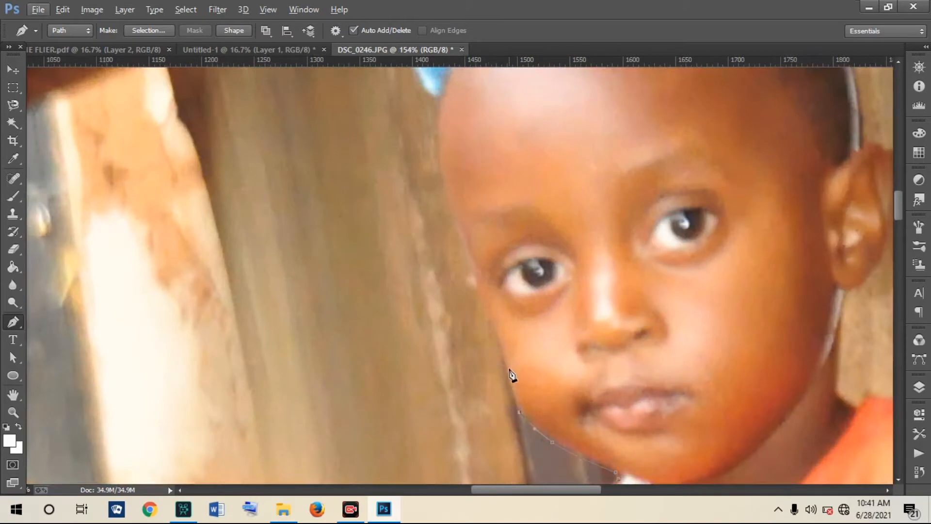
{"action": "left_click", "coordinate": [503, 357]}
{"action": "left_click", "coordinate": [451, 207]}
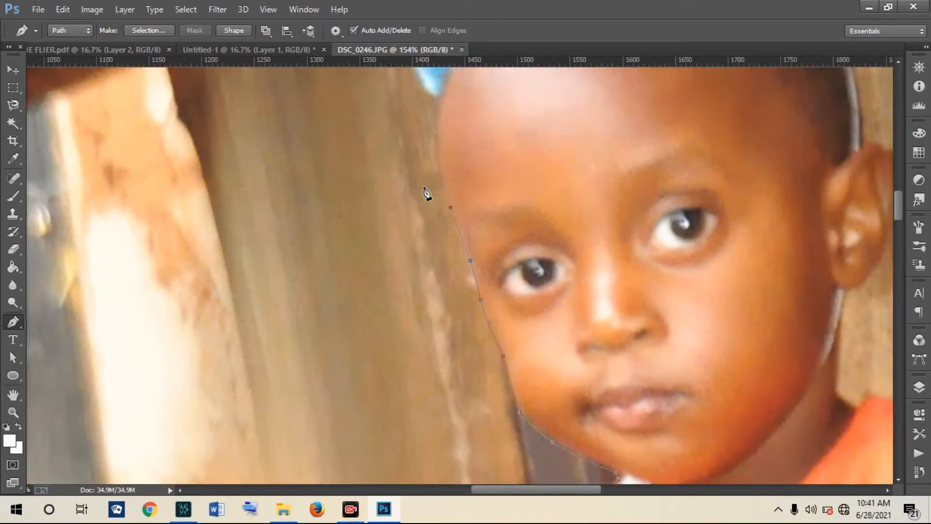
{"action": "scroll", "coordinate": [427, 194], "scroll_direction": "up", "scroll_amount": 3}
{"action": "scroll", "coordinate": [431, 199], "scroll_direction": "up", "scroll_amount": 1}
{"action": "left_click", "coordinate": [439, 309]}
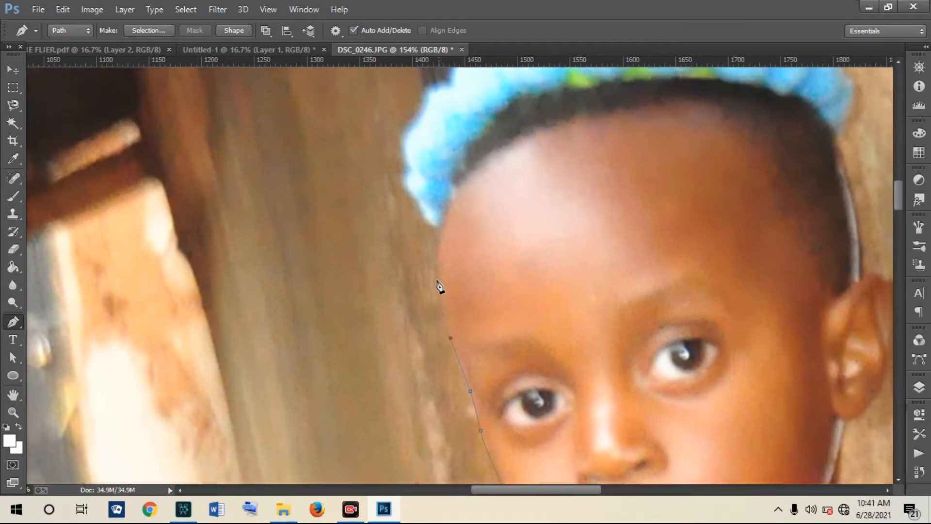
{"action": "left_click", "coordinate": [435, 247]}
- Run the path around the outer edge of the blue pom-pom trim on the near side of the party hat
{"action": "left_click_drag", "start_coordinate": [439, 225], "coordinate": [429, 223]}
{"action": "left_click", "coordinate": [413, 196]}
{"action": "left_click_drag", "start_coordinate": [407, 170], "coordinate": [406, 155]}
{"action": "left_click", "coordinate": [403, 147]}
{"action": "left_click", "coordinate": [410, 123]}
{"action": "left_click", "coordinate": [425, 96]}
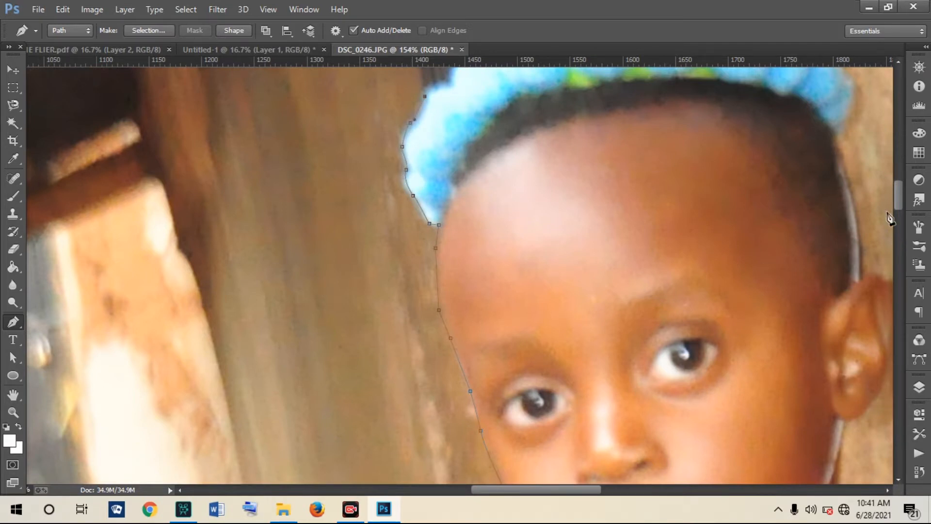
{"action": "left_click_drag", "start_coordinate": [900, 193], "coordinate": [905, 165]}
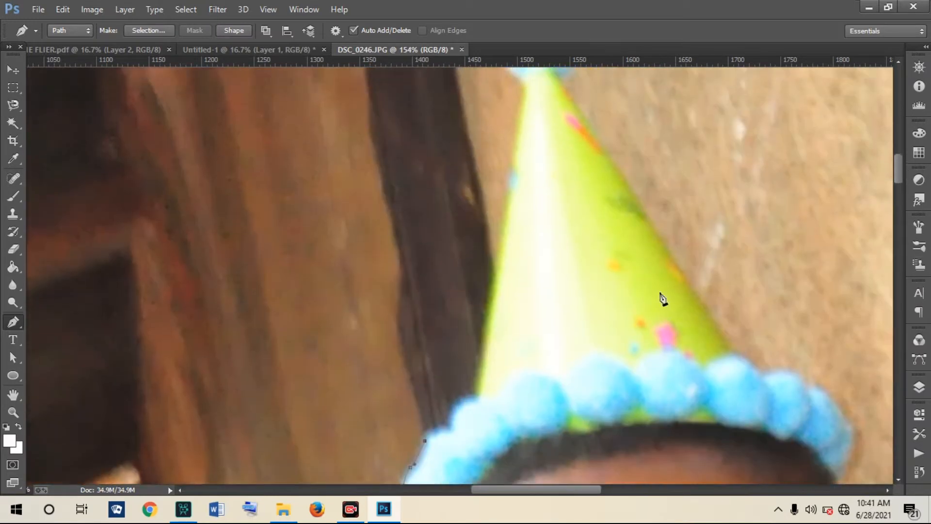
{"action": "left_click_drag", "start_coordinate": [446, 444], "coordinate": [448, 435]}
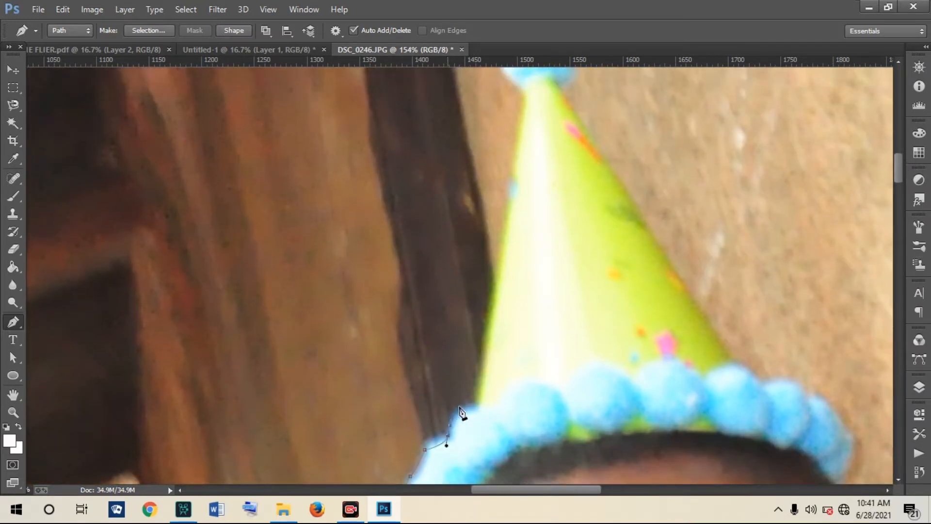
- Extend the path up the green hat cone's edge and around the blue pom-pom at its tip
{"action": "left_click", "coordinate": [519, 145]}
{"action": "left_click_drag", "start_coordinate": [897, 178], "coordinate": [899, 165]}
{"action": "left_click", "coordinate": [524, 233]}
{"action": "left_click_drag", "start_coordinate": [506, 214], "coordinate": [502, 205]}
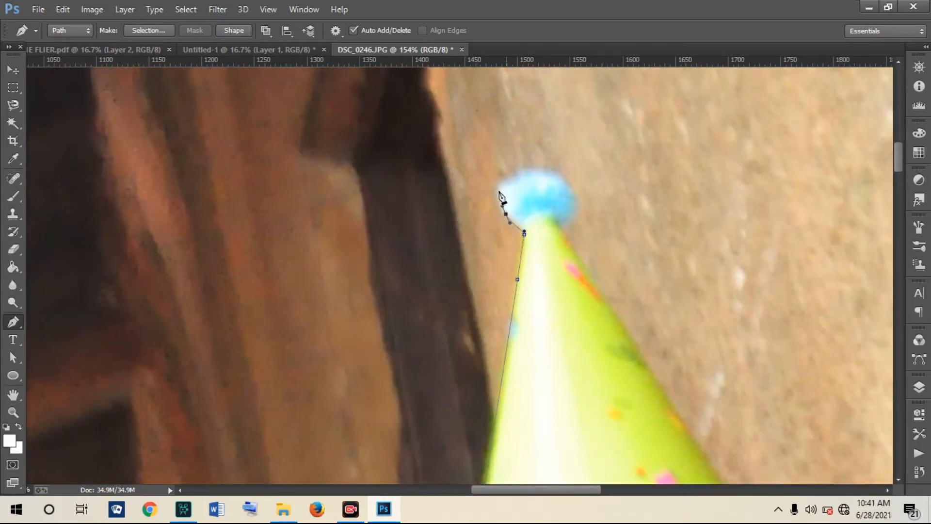
{"action": "left_click", "coordinate": [521, 172]}
{"action": "left_click", "coordinate": [554, 169]}
{"action": "left_click", "coordinate": [575, 193]}
{"action": "left_click", "coordinate": [563, 224]}
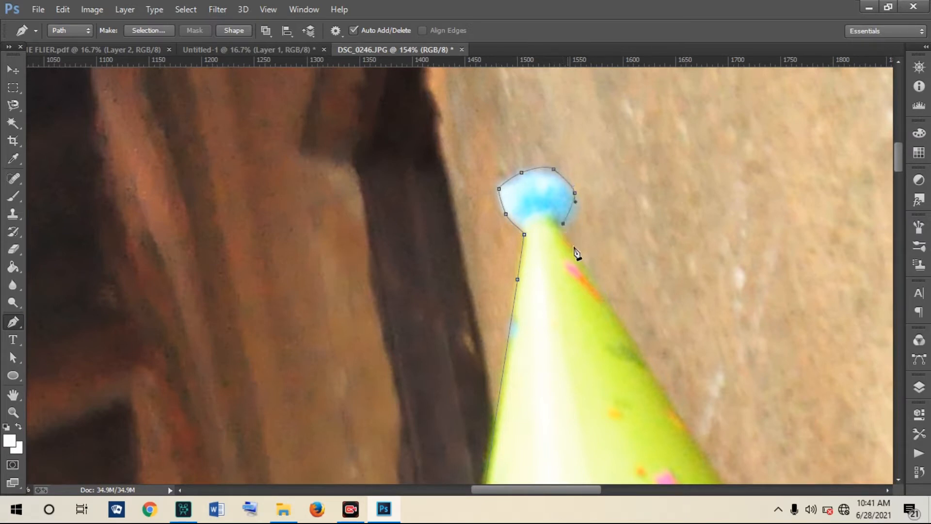
- Trace the path down the cone's opposite edge and around the blue pom-poms to the end of the hat trim
{"action": "left_click", "coordinate": [635, 345]}
{"action": "mouse_move", "coordinate": [899, 165]}
{"action": "left_mouse_down"}
{"action": "mouse_move", "coordinate": [900, 191]}
{"action": "mouse_move", "coordinate": [900, 180]}
{"action": "left_mouse_up"}
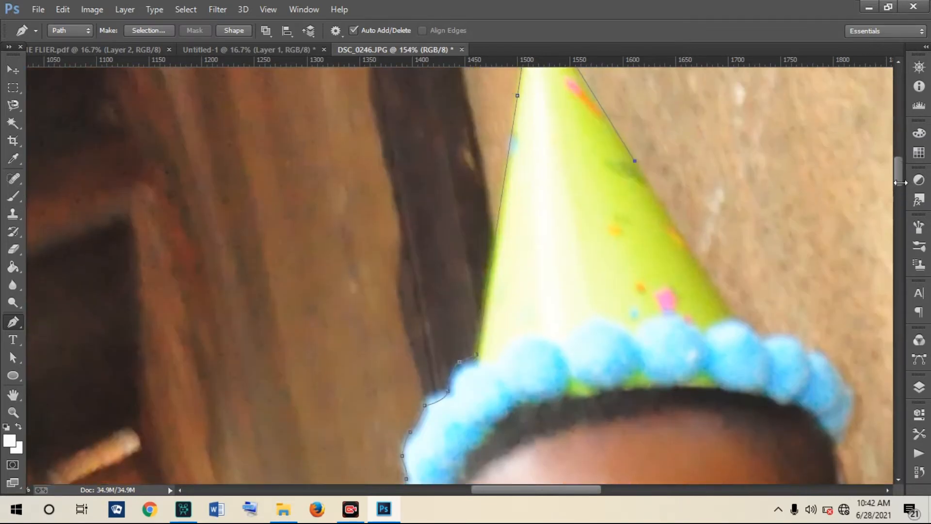
{"action": "left_click", "coordinate": [735, 320]}
{"action": "left_click_drag", "start_coordinate": [750, 325], "coordinate": [788, 335]}
{"action": "left_click", "coordinate": [764, 340]}
{"action": "left_click", "coordinate": [808, 352]}
{"action": "left_click", "coordinate": [848, 385]}
{"action": "left_click_drag", "start_coordinate": [900, 180], "coordinate": [904, 196]}
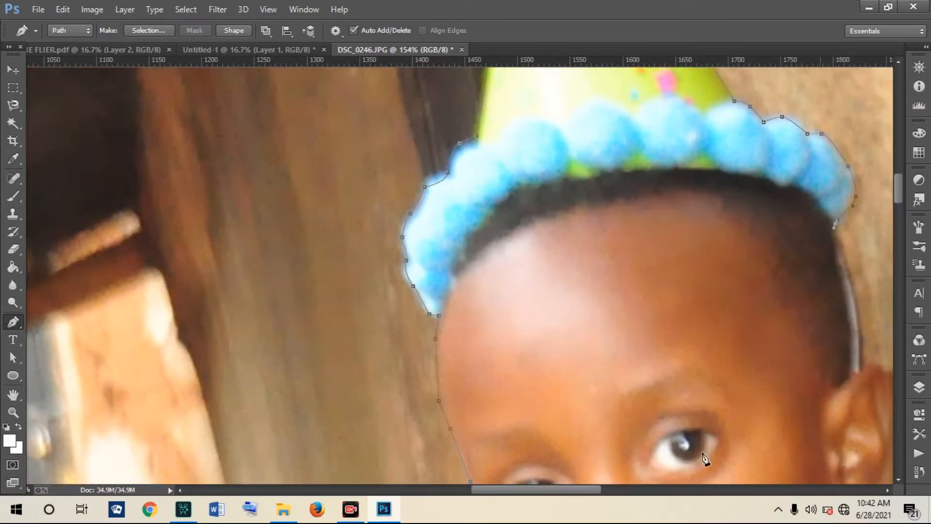
- Continue the path down the back of the boy's head and around his ear to below the earlobe
{"action": "left_click_drag", "start_coordinate": [575, 489], "coordinate": [624, 490]}
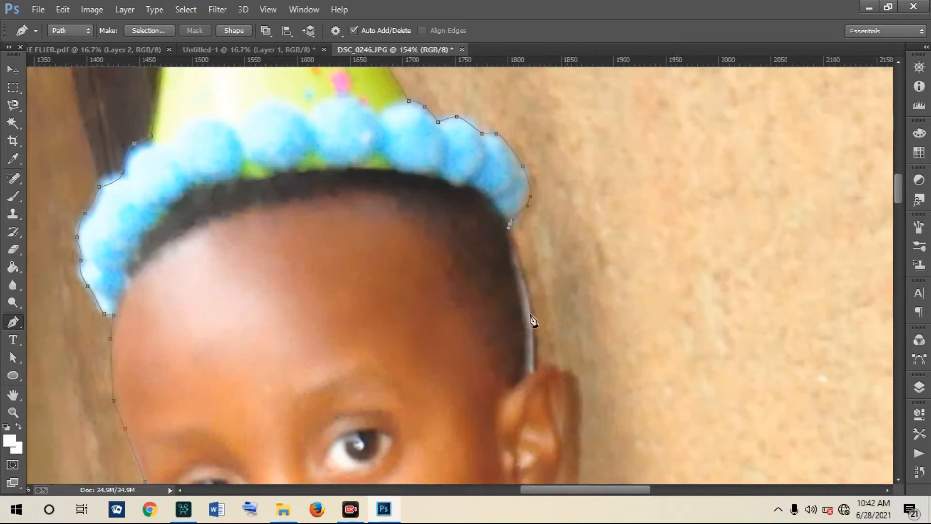
{"action": "left_click", "coordinate": [537, 364]}
{"action": "left_click", "coordinate": [553, 366]}
{"action": "left_click", "coordinate": [572, 393]}
{"action": "left_click_drag", "start_coordinate": [901, 197], "coordinate": [901, 222]}
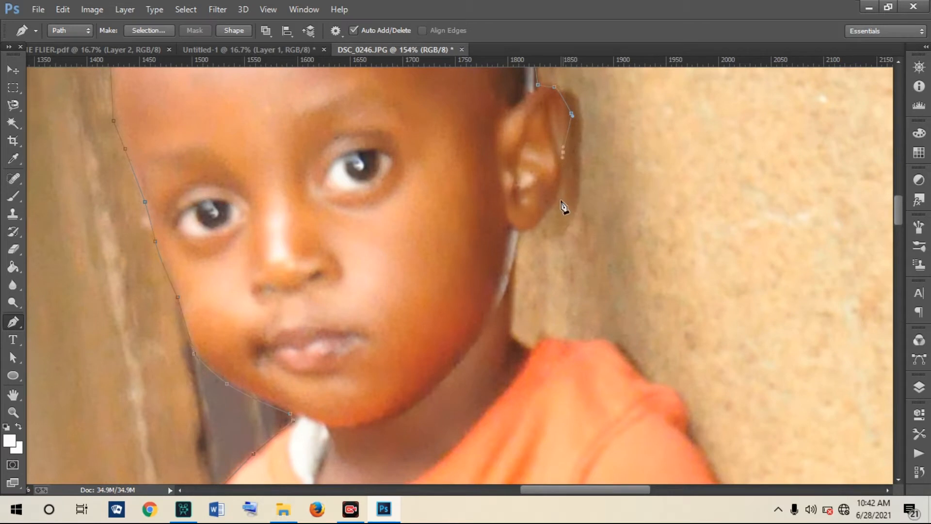
{"action": "left_click", "coordinate": [522, 232]}
{"action": "left_click", "coordinate": [518, 239]}
- Trace the path down the neck and over the orange shirt's collar and far shoulder
{"action": "left_click", "coordinate": [514, 342]}
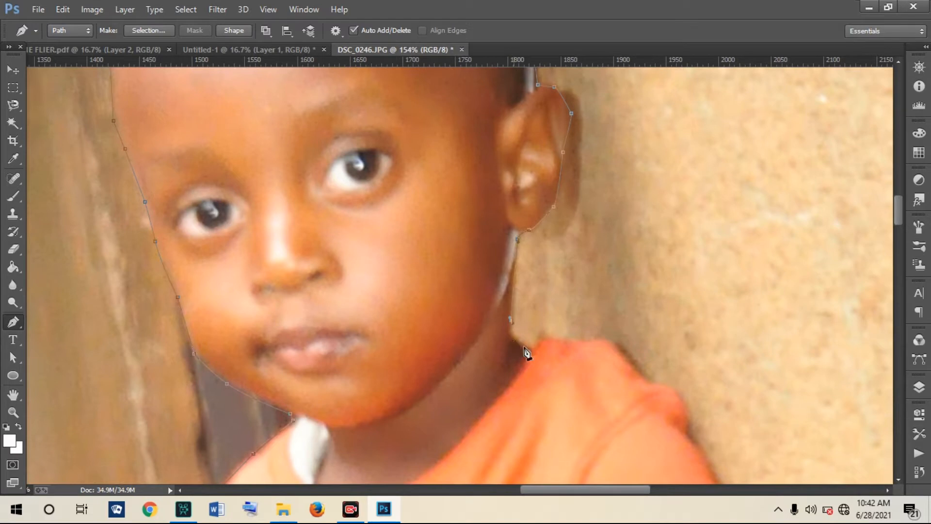
{"action": "left_click", "coordinate": [547, 333]}
{"action": "left_click", "coordinate": [577, 340]}
{"action": "left_click", "coordinate": [613, 344]}
{"action": "left_click", "coordinate": [651, 382]}
{"action": "left_click", "coordinate": [685, 406]}
- Extend the path down the outer edge of the orange short sleeve beside the wall to near its hem
{"action": "scroll", "coordinate": [891, 220], "scroll_direction": "down", "scroll_amount": 5}
{"action": "left_click_drag", "start_coordinate": [690, 197], "coordinate": [694, 209]}
{"action": "left_click_drag", "start_coordinate": [715, 248], "coordinate": [723, 264]}
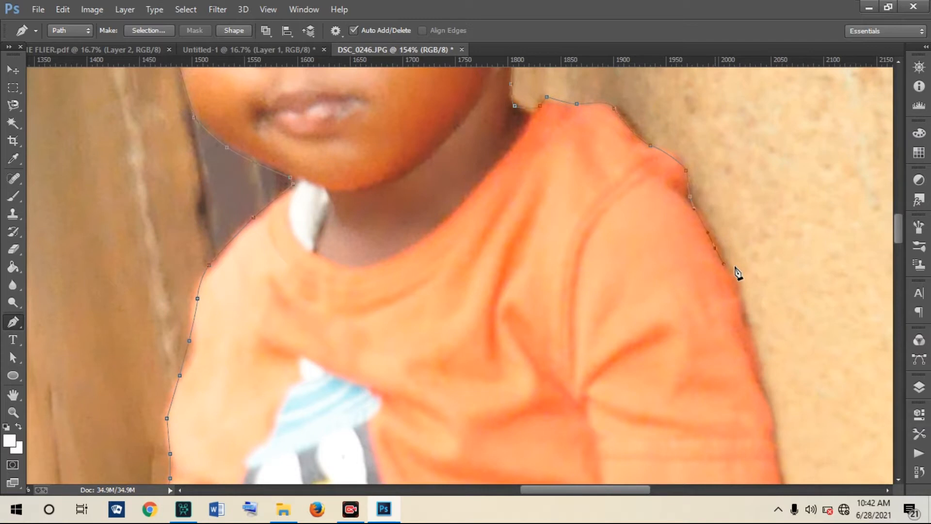
{"action": "left_click", "coordinate": [751, 332]}
{"action": "scroll", "coordinate": [902, 246], "scroll_direction": "down", "scroll_amount": 2}
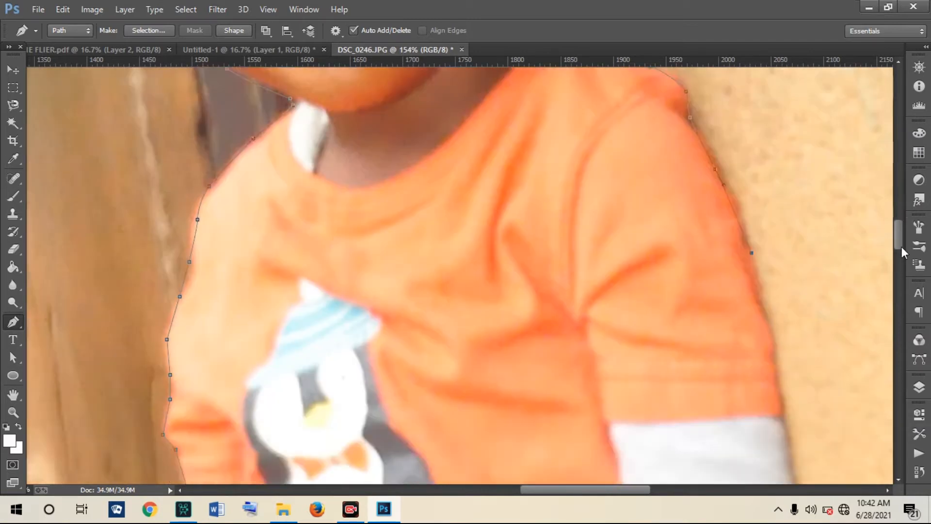
{"action": "scroll", "coordinate": [887, 247], "scroll_direction": "down", "scroll_amount": 4}
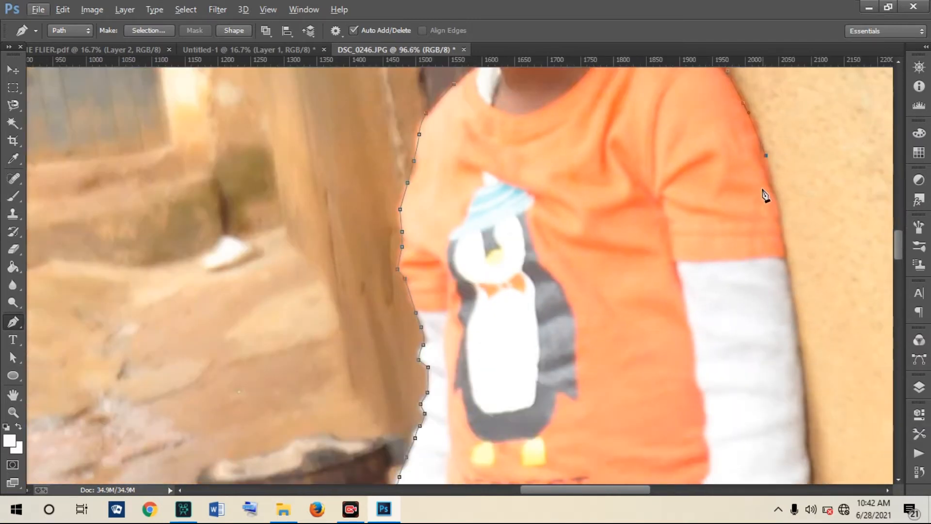
{"action": "left_click", "coordinate": [778, 189]}
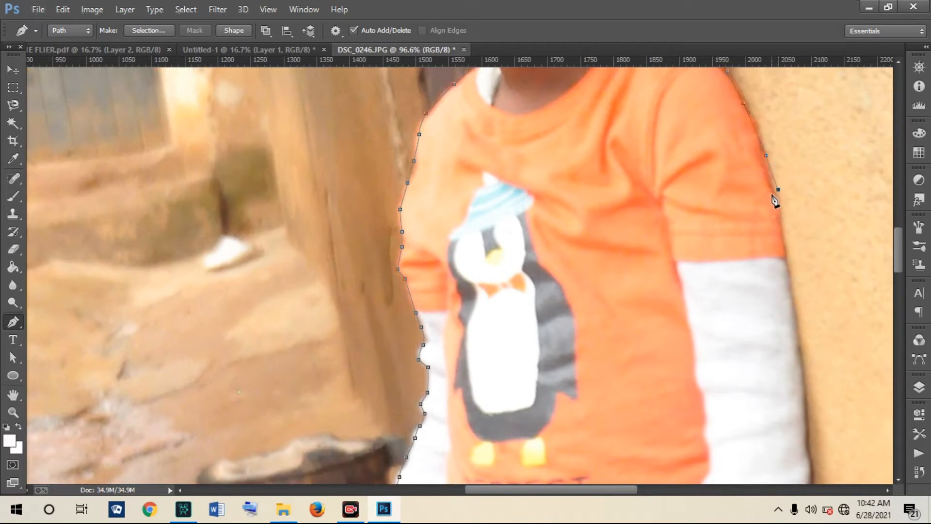
{"action": "left_click", "coordinate": [781, 235]}
- Trace the path down the outer edge of the white long sleeve and around the corner of its cuff
{"action": "left_click_drag", "start_coordinate": [897, 248], "coordinate": [902, 269]}
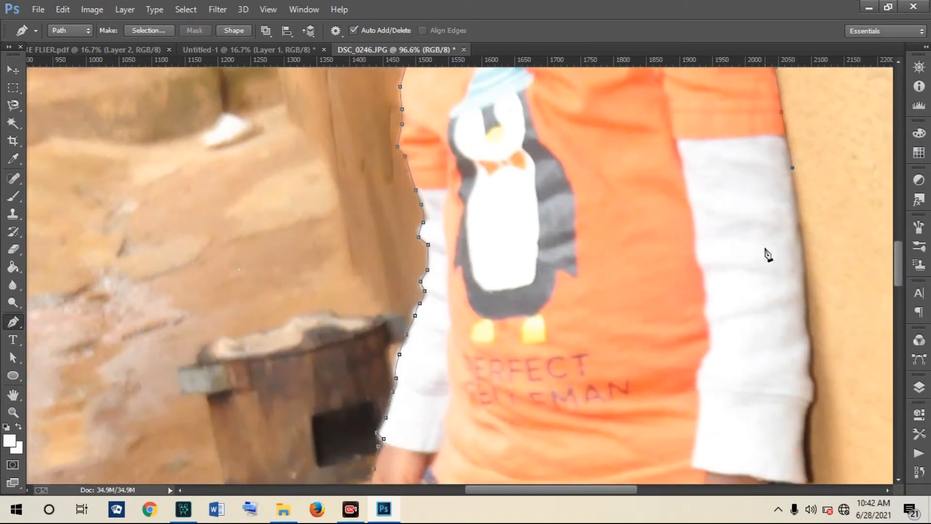
{"action": "left_click", "coordinate": [806, 314]}
{"action": "scroll", "coordinate": [819, 388], "scroll_direction": "down", "scroll_amount": 5}
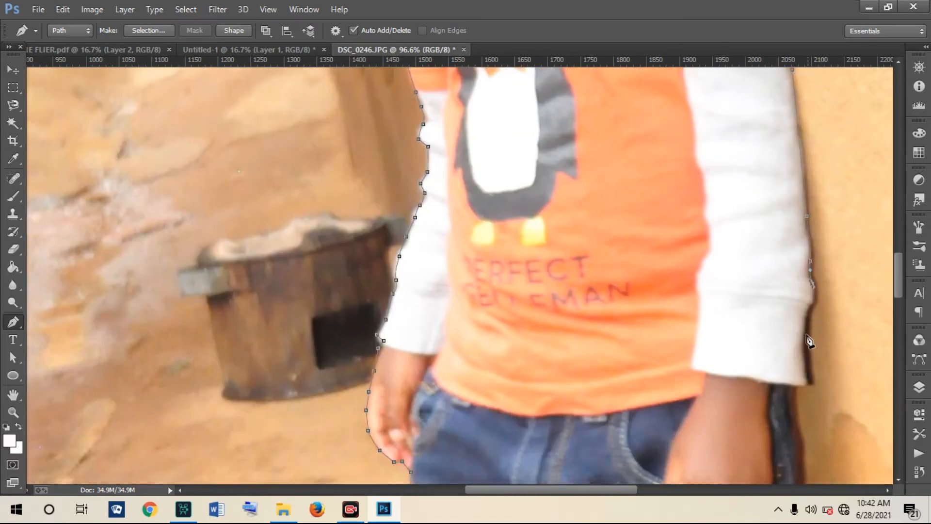
{"action": "left_click", "coordinate": [808, 381]}
{"action": "left_click_drag", "start_coordinate": [813, 395], "coordinate": [813, 400]}
{"action": "left_click", "coordinate": [806, 382]}
- Continue the path from the cuff down the outer side of the jeans beside the wall toward the trouser hem
{"action": "scroll", "coordinate": [899, 286], "scroll_direction": "down", "scroll_amount": 5}
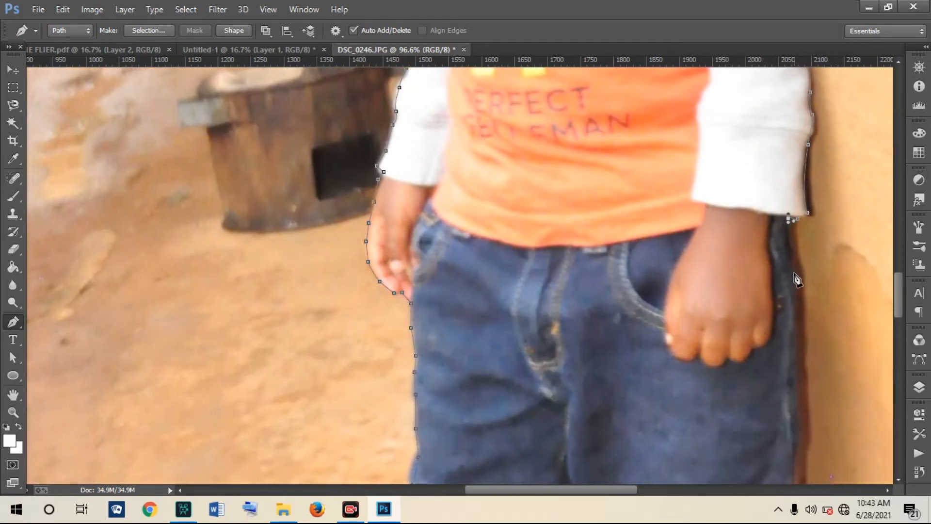
{"action": "left_click", "coordinate": [795, 273]}
{"action": "left_click", "coordinate": [797, 315]}
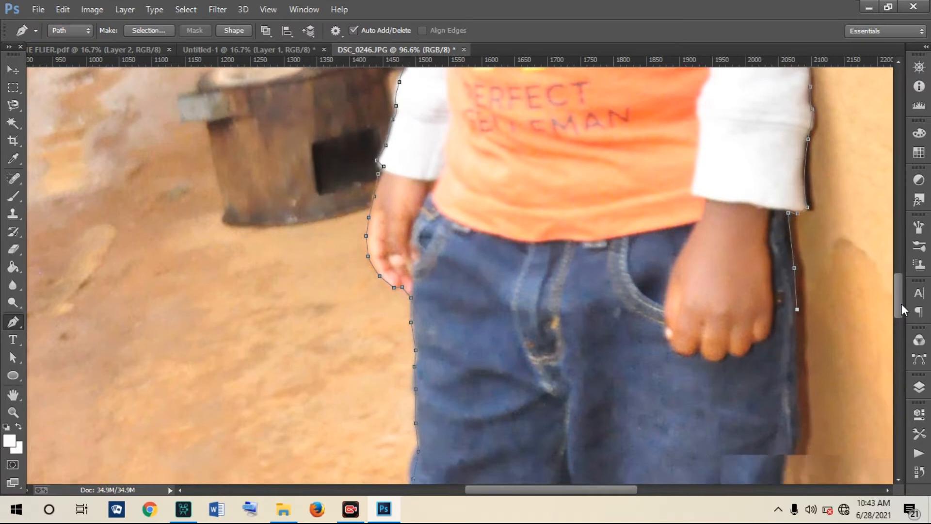
{"action": "scroll", "coordinate": [898, 295], "scroll_direction": "down", "scroll_amount": 6}
{"action": "scroll", "coordinate": [797, 201], "scroll_direction": "down", "scroll_amount": 2}
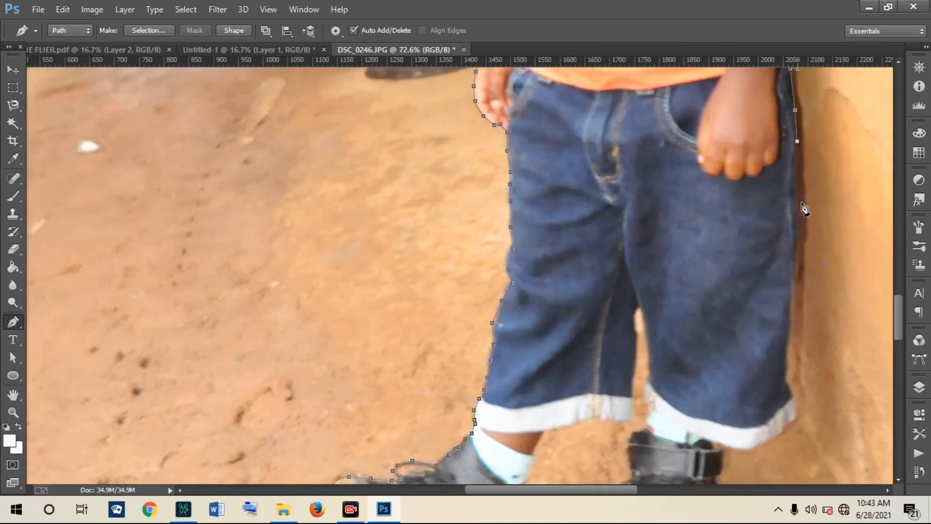
{"action": "scroll", "coordinate": [801, 232], "scroll_direction": "down", "scroll_amount": 2}
{"action": "left_click", "coordinate": [800, 229]}
{"action": "left_click", "coordinate": [793, 257]}
{"action": "left_click_drag", "start_coordinate": [790, 326], "coordinate": [790, 338]}
- Trace the path around the jeans' white rolled hem to the top of the rear shoe
{"action": "left_click_drag", "start_coordinate": [787, 370], "coordinate": [794, 385]}
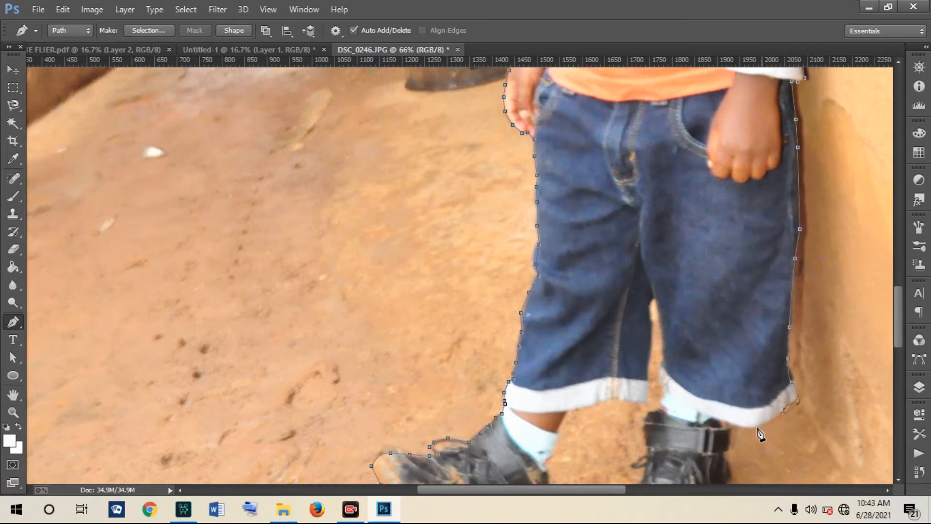
{"action": "left_click_drag", "start_coordinate": [734, 425], "coordinate": [730, 433]}
{"action": "left_click", "coordinate": [729, 432]}
{"action": "left_click_drag", "start_coordinate": [901, 326], "coordinate": [899, 353]}
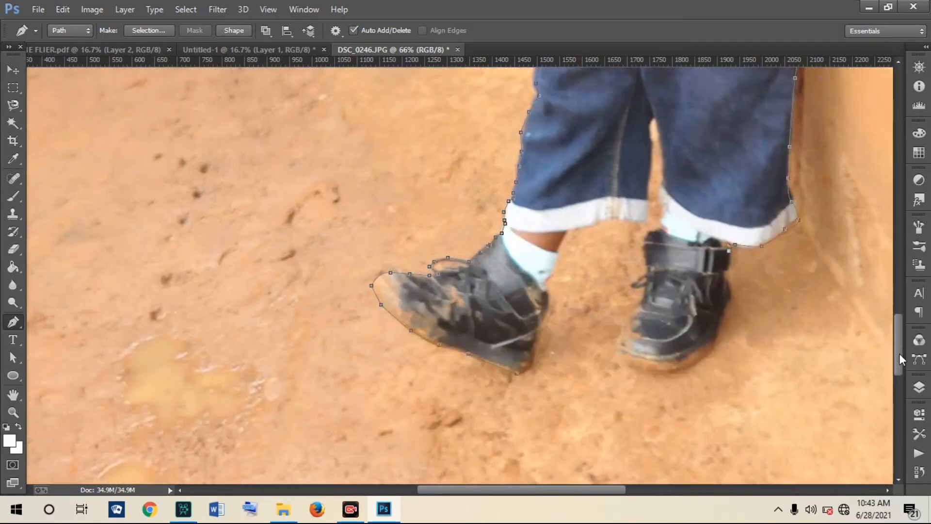
- Trace the path down the outer side of the rear shoe, around its sole and toe, and up to the laces
{"action": "left_click", "coordinate": [726, 274]}
{"action": "left_click", "coordinate": [728, 301]}
{"action": "left_click_drag", "start_coordinate": [722, 321], "coordinate": [719, 327]}
{"action": "left_click", "coordinate": [711, 348]}
{"action": "left_click_drag", "start_coordinate": [683, 371], "coordinate": [655, 374]}
{"action": "left_click", "coordinate": [628, 366]}
{"action": "left_click", "coordinate": [616, 348]}
{"action": "left_click", "coordinate": [622, 331]}
{"action": "left_click", "coordinate": [634, 315]}
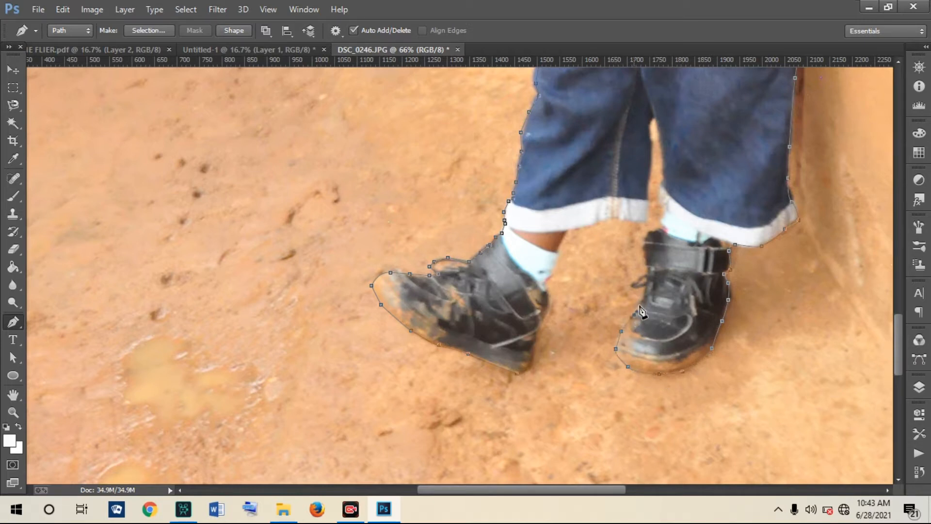
- Continue the path from the laces past the sock and up the inner trouser edge to the top of the leg gap
{"action": "left_click_drag", "start_coordinate": [632, 285], "coordinate": [634, 281]}
{"action": "left_click", "coordinate": [662, 222]}
{"action": "left_click", "coordinate": [662, 209]}
{"action": "left_click", "coordinate": [663, 210]}
{"action": "left_click", "coordinate": [659, 188]}
{"action": "left_click", "coordinate": [660, 127]}
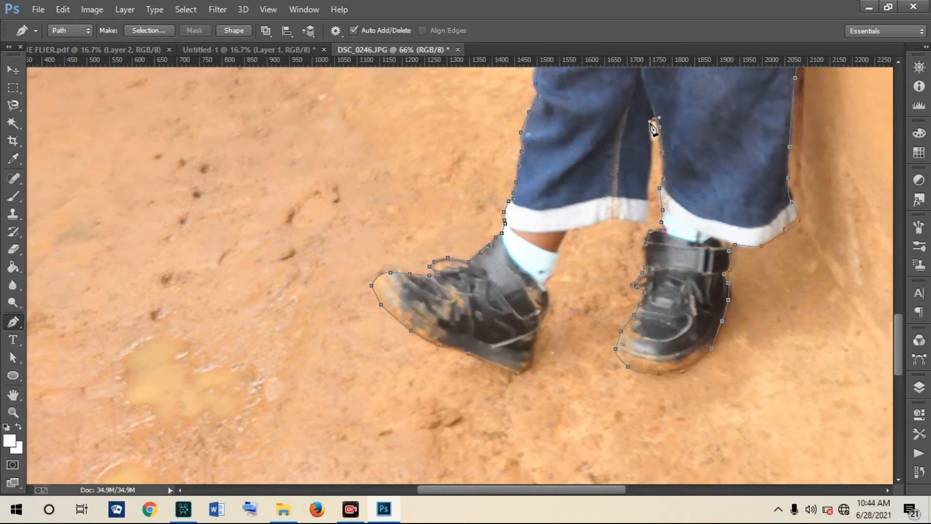
- Trace the path down the inner edge of the other trouser leg and along its white rolled hem
{"action": "left_click", "coordinate": [652, 150]}
{"action": "left_click", "coordinate": [648, 181]}
{"action": "left_click", "coordinate": [646, 204]}
{"action": "left_click", "coordinate": [648, 220]}
{"action": "left_click", "coordinate": [637, 223]}
{"action": "left_click_drag", "start_coordinate": [613, 220], "coordinate": [599, 223]}
- Continue the path down the sock and shoe heel, and close it at the starting point on the sole
{"action": "left_click", "coordinate": [559, 258]}
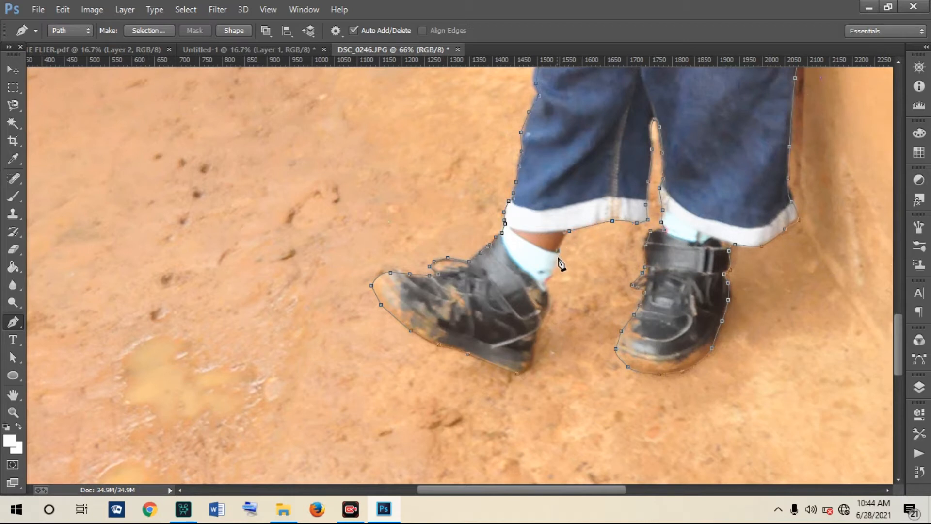
{"action": "left_click", "coordinate": [544, 286]}
{"action": "left_click", "coordinate": [528, 366]}
- Convert the path to a new anti-aliased selection with a 3-pixel feather radius, and invert the selection
{"action": "key", "text": "ctrl+Return"}
{"action": "scroll", "coordinate": [613, 192], "scroll_direction": "down", "scroll_amount": 6}
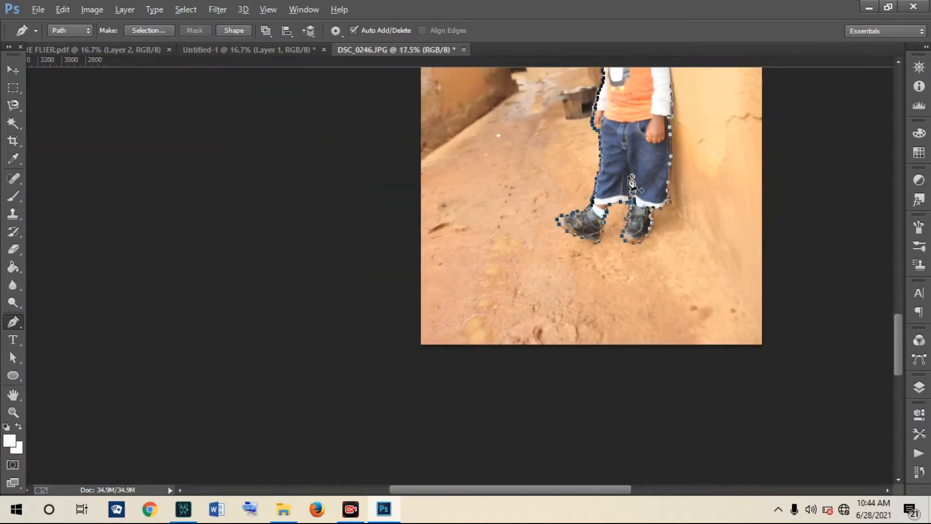
{"action": "scroll", "coordinate": [630, 182], "scroll_direction": "down", "scroll_amount": 2}
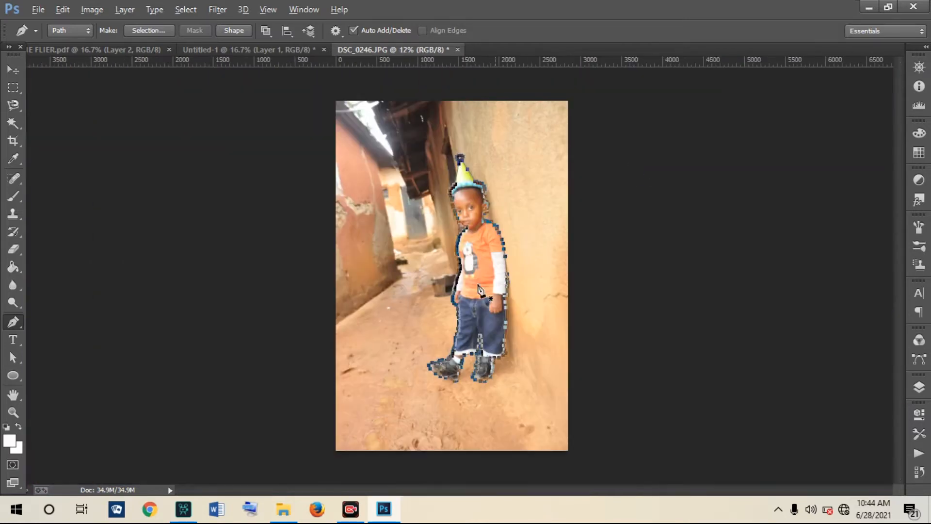
{"action": "right_click", "coordinate": [470, 257]}
{"action": "left_click", "coordinate": [511, 228]}
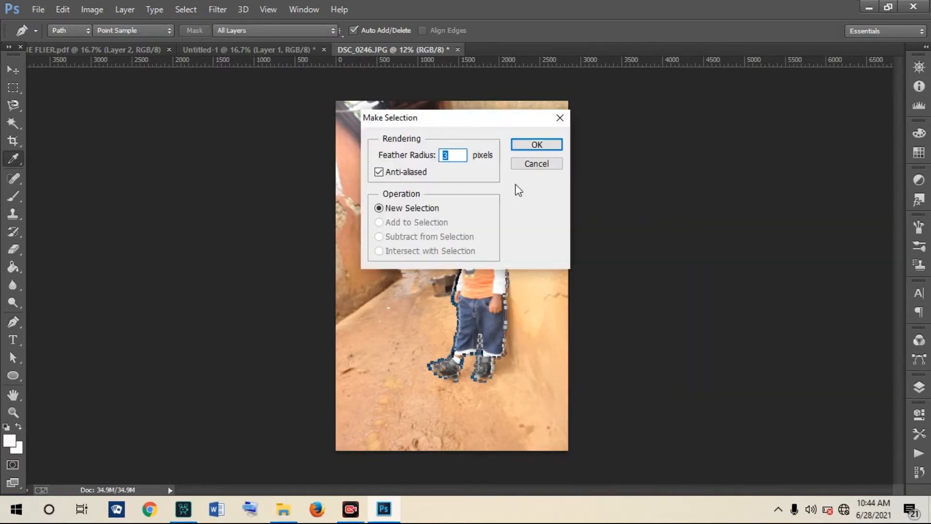
{"action": "left_click", "coordinate": [537, 145]}
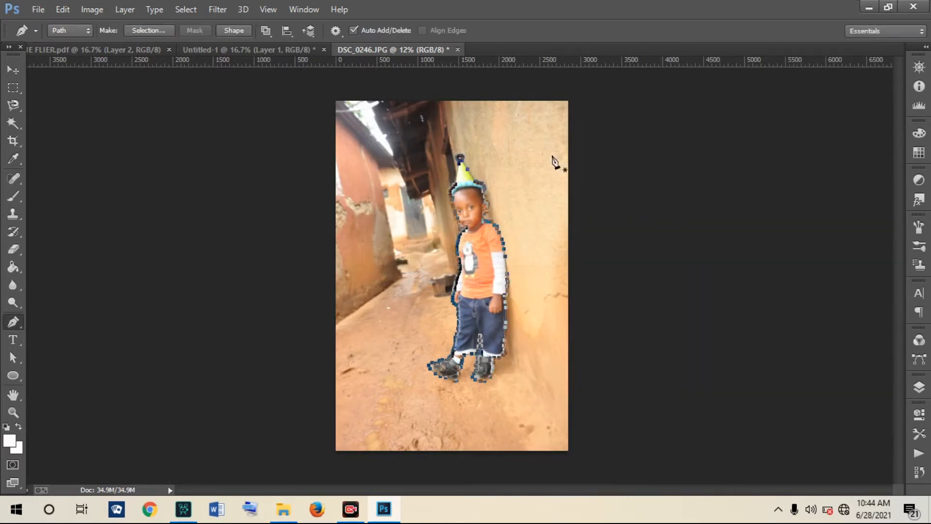
{"action": "left_click", "coordinate": [184, 10]}
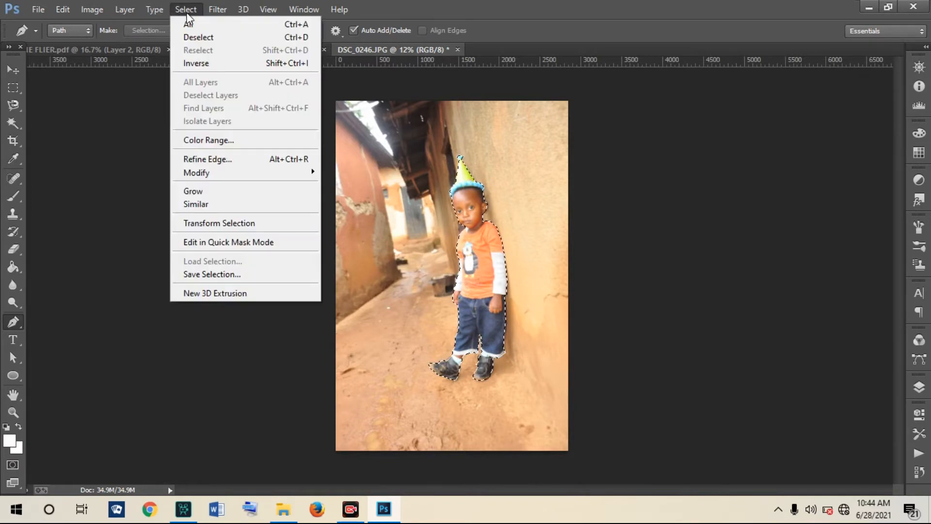
{"action": "left_click", "coordinate": [265, 64]}
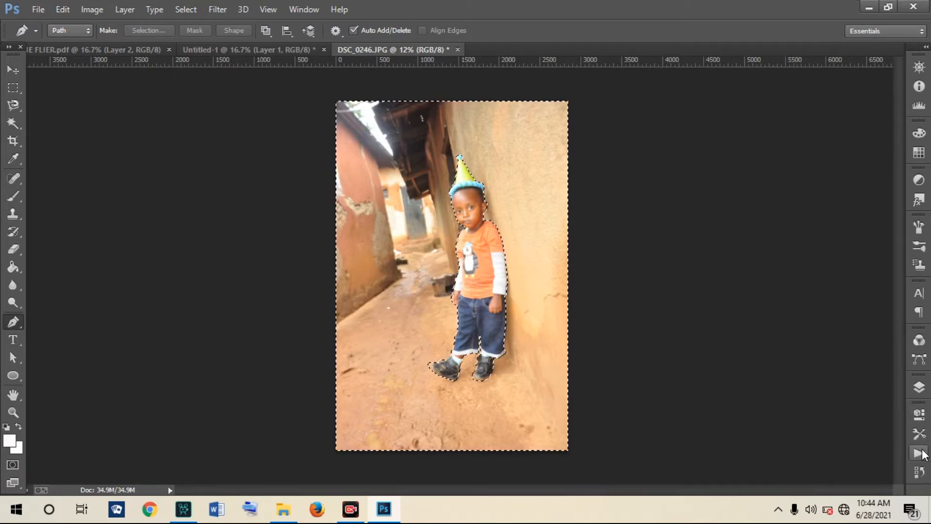
- Convert the locked Background of DSC_0246 into a regular layer named Layer 0
{"action": "left_click", "coordinate": [920, 389]}
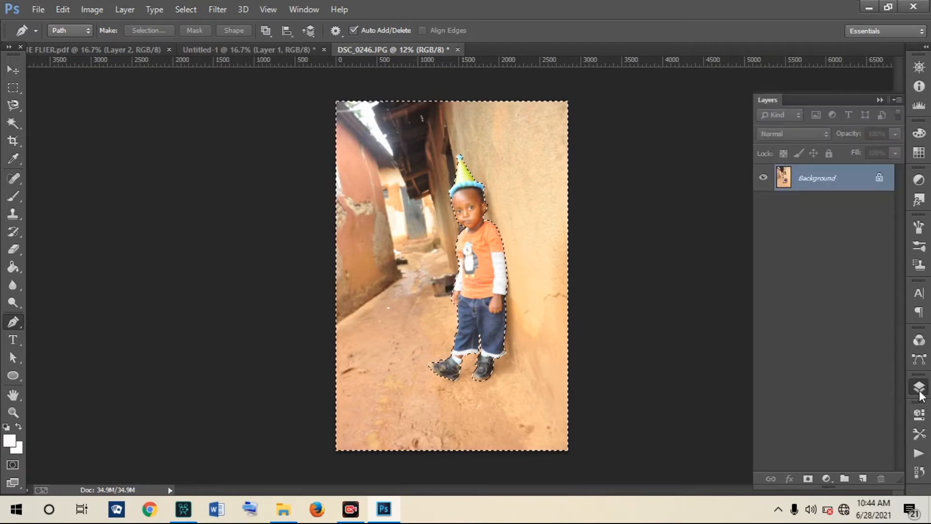
{"action": "right_click", "coordinate": [882, 180]}
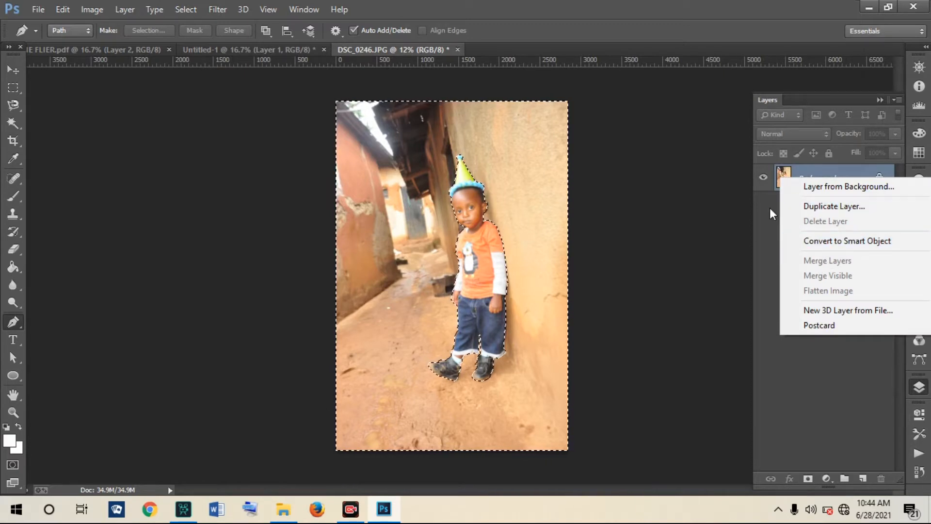
{"action": "left_click", "coordinate": [764, 235]}
{"action": "right_click", "coordinate": [812, 178]}
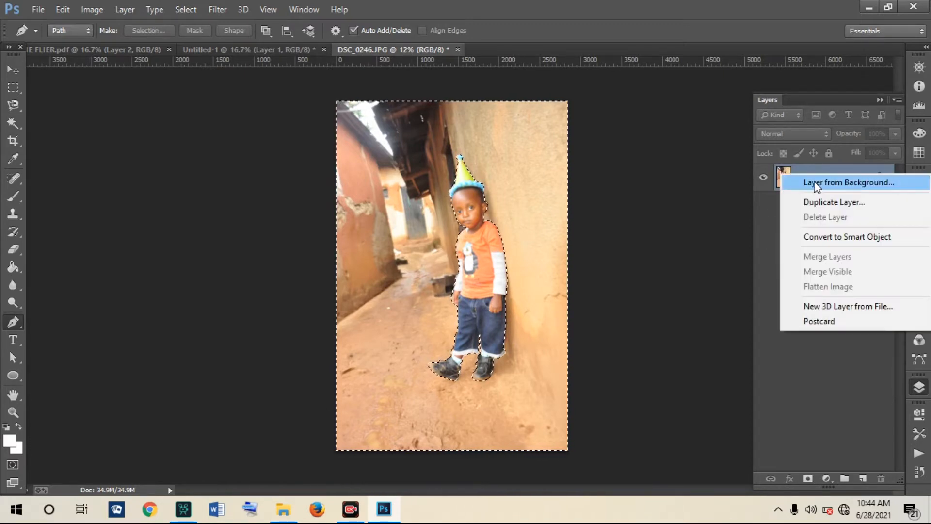
{"action": "left_click", "coordinate": [755, 212]}
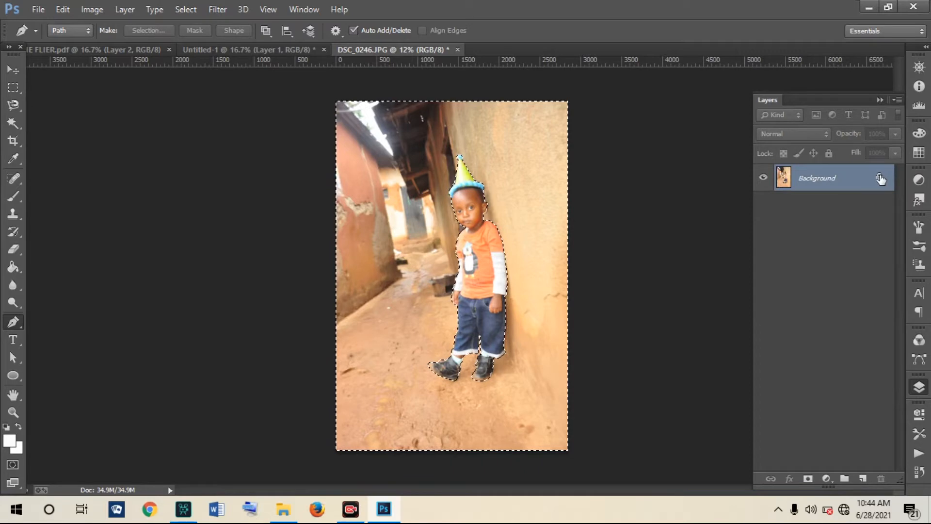
{"action": "double_click", "coordinate": [881, 179]}
{"action": "left_click", "coordinate": [578, 177]}
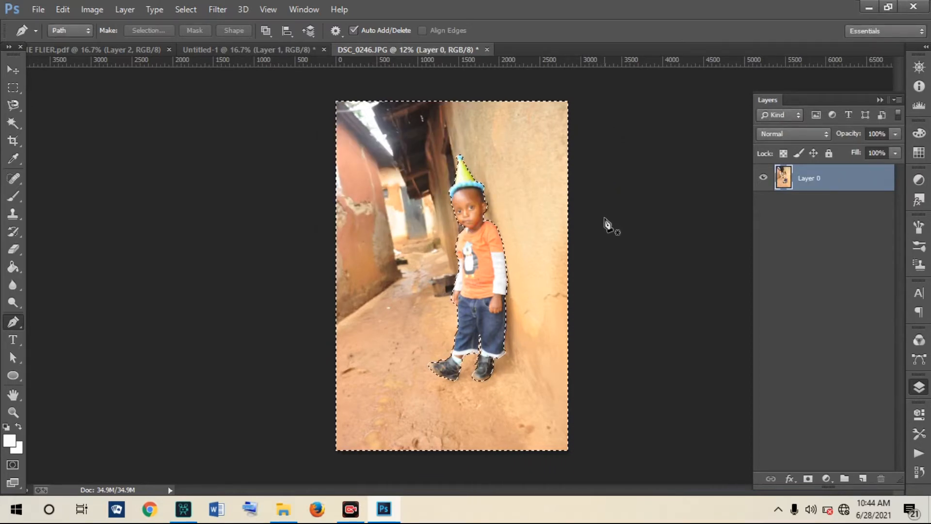
- Delete the selected surroundings so only the boy is left on transparency, and drop the selection
{"action": "left_click", "coordinate": [190, 9]}
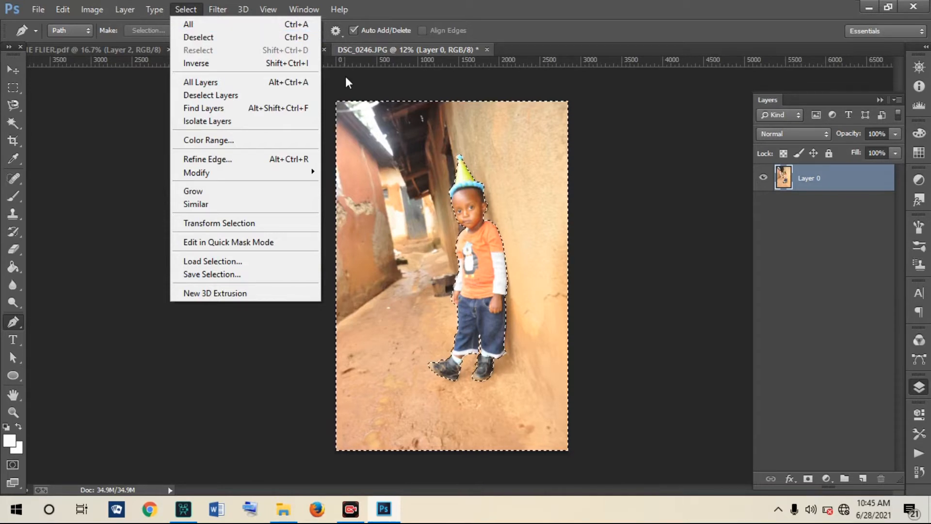
{"action": "left_click", "coordinate": [391, 188]}
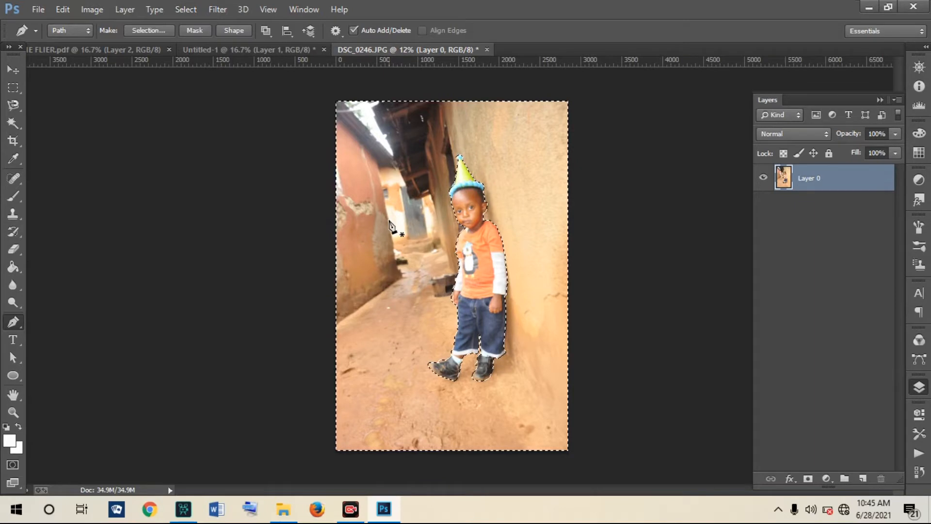
{"action": "key", "text": "Delete"}
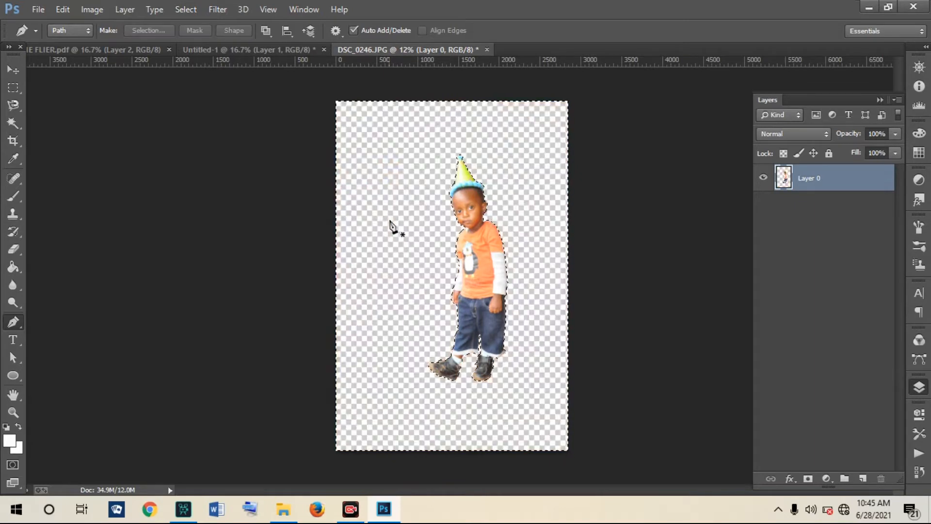
{"action": "left_click", "coordinate": [12, 88]}
{"action": "left_click", "coordinate": [436, 298]}
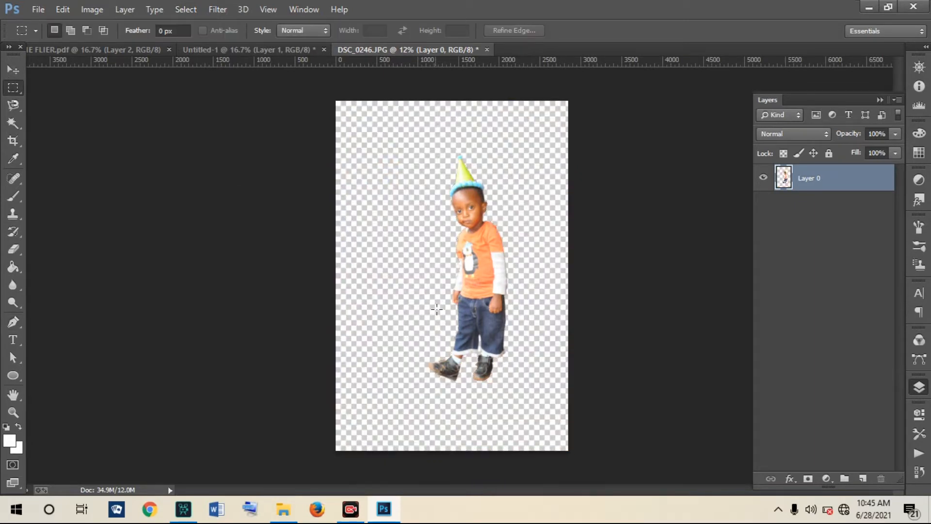
- Bring the cut-out boy into Untitled-1 and scale him to about 78%, placing him in front of the car's side windows and doors
{"action": "left_click", "coordinate": [13, 70]}
{"action": "left_click_drag", "start_coordinate": [474, 223], "coordinate": [436, 261]}
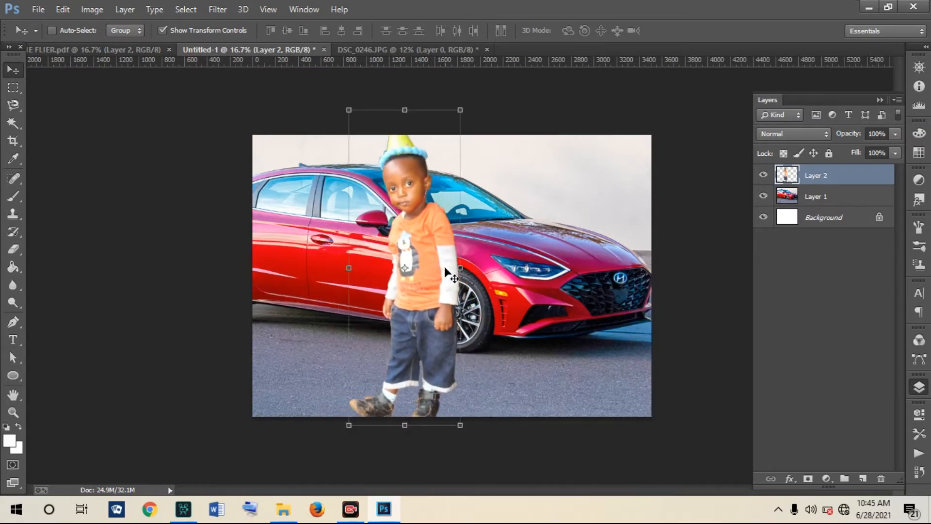
{"action": "left_click_drag", "start_coordinate": [349, 109], "coordinate": [372, 140]}
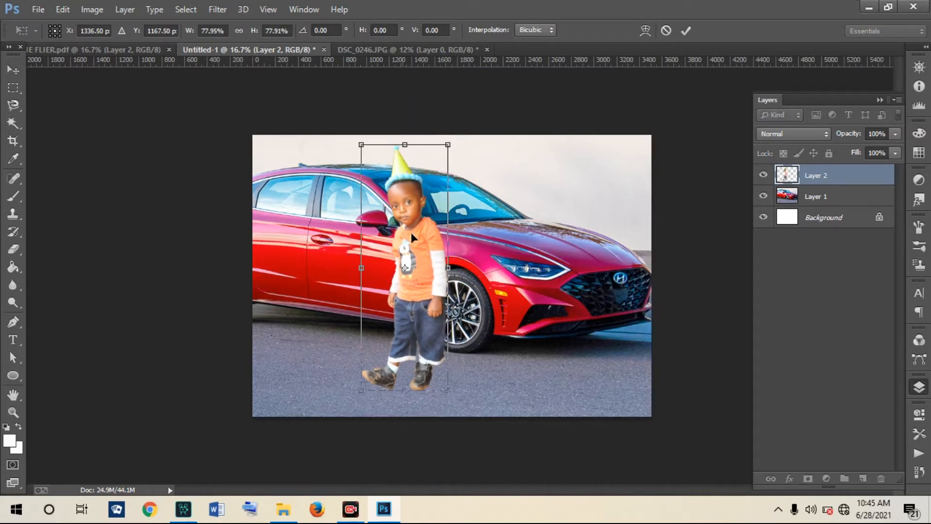
{"action": "left_click_drag", "start_coordinate": [411, 232], "coordinate": [331, 224]}
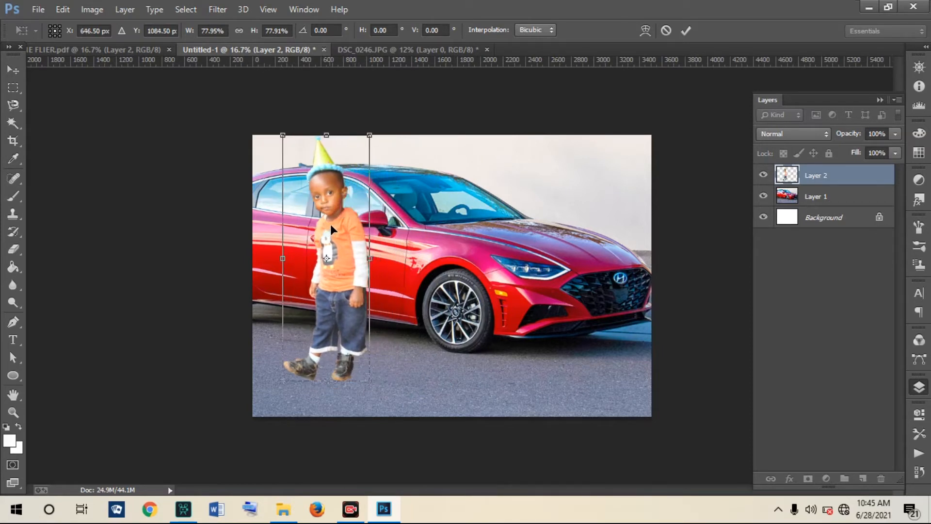
{"action": "left_click", "coordinate": [686, 32]}
{"action": "left_click_drag", "start_coordinate": [346, 283], "coordinate": [332, 286]}
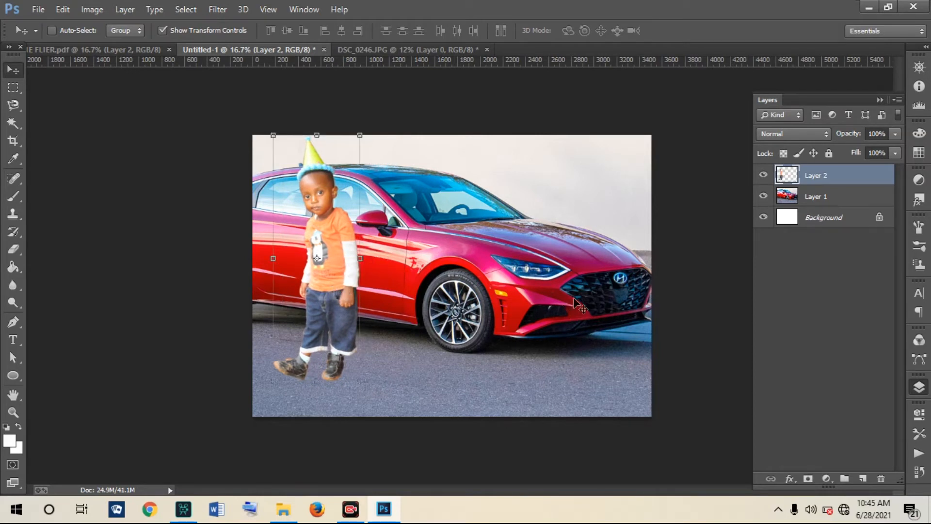
- Flip the boy's layer horizontally and shift him slightly toward the front of the car
{"action": "left_click", "coordinate": [60, 11]}
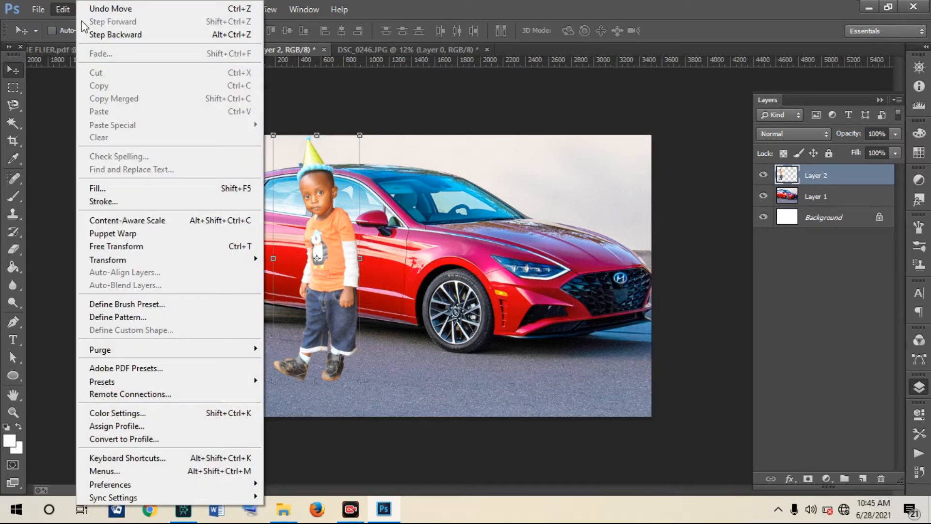
{"action": "left_click", "coordinate": [59, 10]}
{"action": "left_click", "coordinate": [59, 9]}
{"action": "mouse_move", "coordinate": [228, 263]}
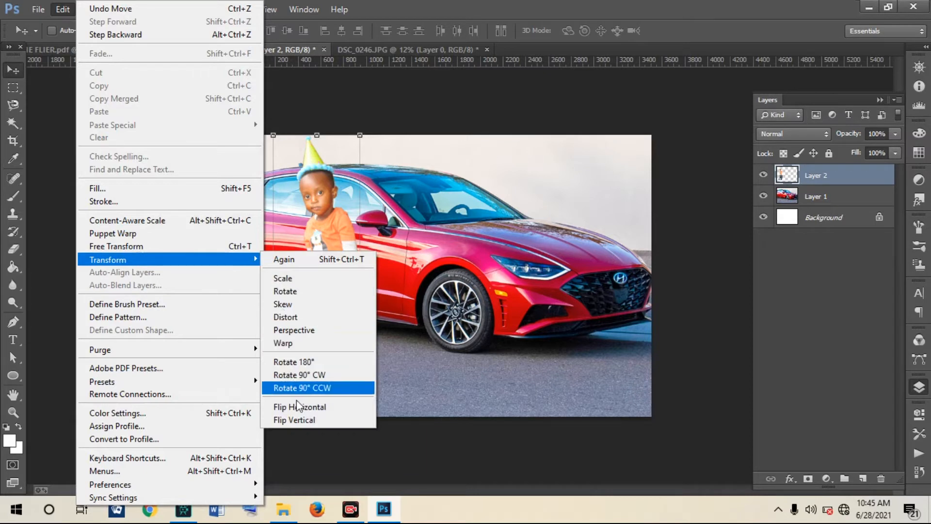
{"action": "left_click", "coordinate": [311, 407]}
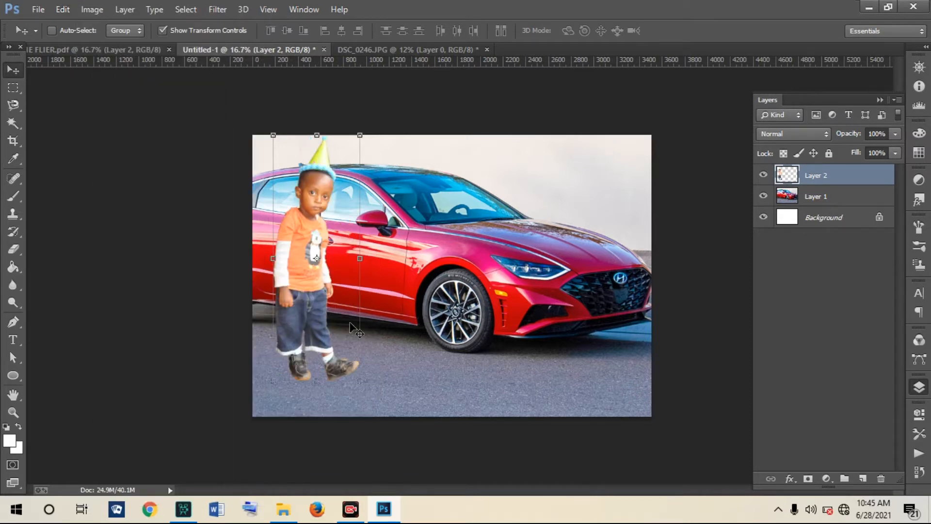
{"action": "left_click_drag", "start_coordinate": [302, 233], "coordinate": [311, 238]}
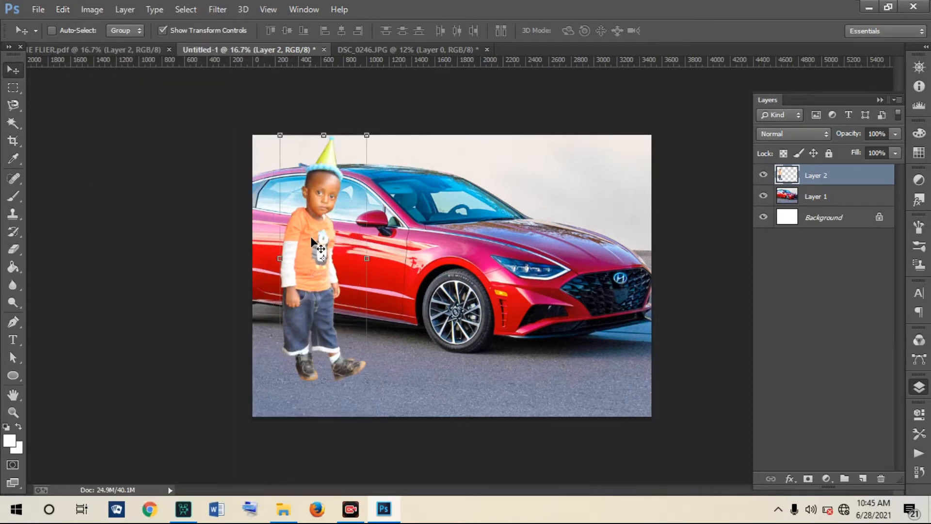
- Enlarge the boy to about 112% and lower him so his hat tip stays just inside the canvas
{"action": "left_click", "coordinate": [367, 380]}
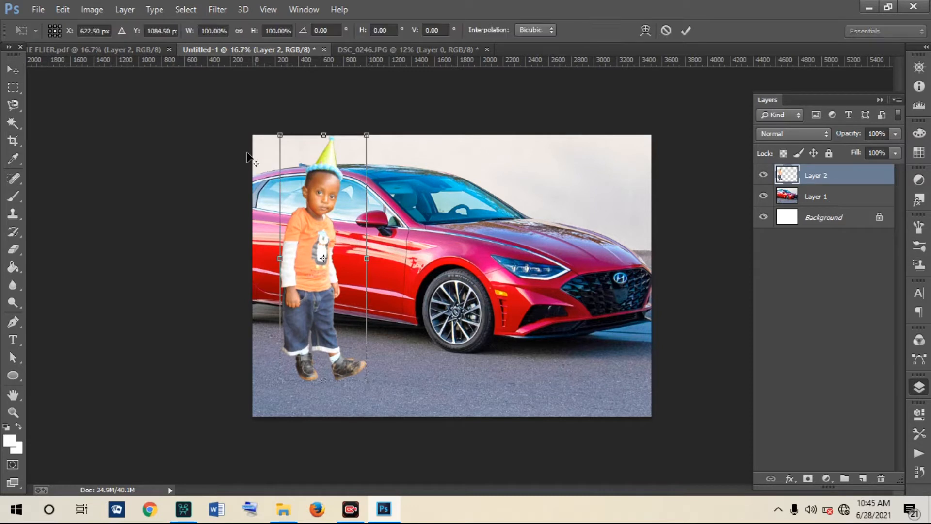
{"action": "mouse_move", "coordinate": [280, 136]}
{"action": "left_mouse_down"}
{"action": "mouse_move", "coordinate": [301, 154]}
{"action": "mouse_move", "coordinate": [274, 127]}
{"action": "left_mouse_up"}
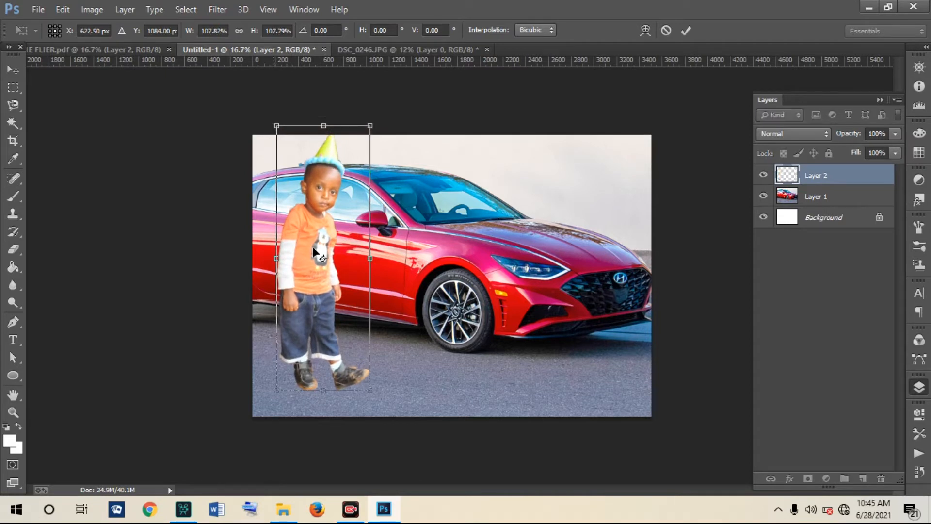
{"action": "left_click_drag", "start_coordinate": [318, 230], "coordinate": [316, 248]}
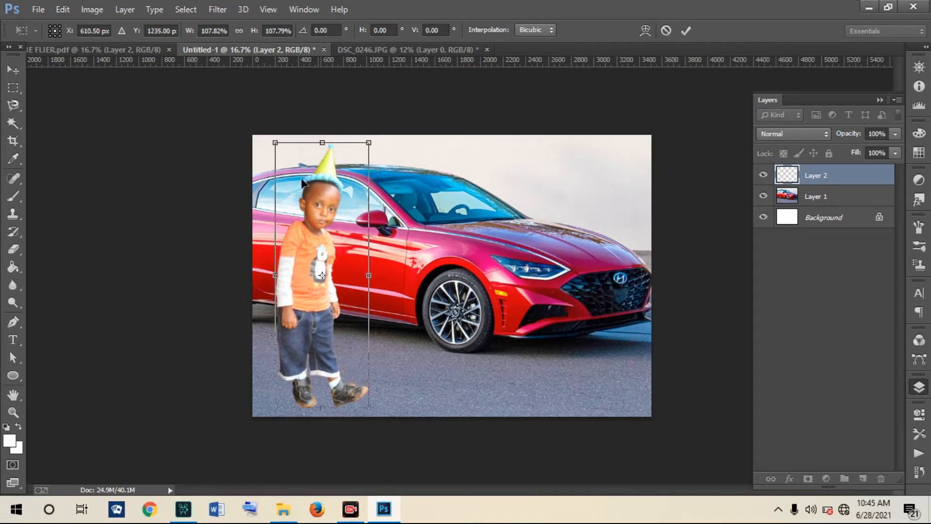
{"action": "left_click_drag", "start_coordinate": [365, 146], "coordinate": [372, 132]}
{"action": "left_click", "coordinate": [686, 31]}
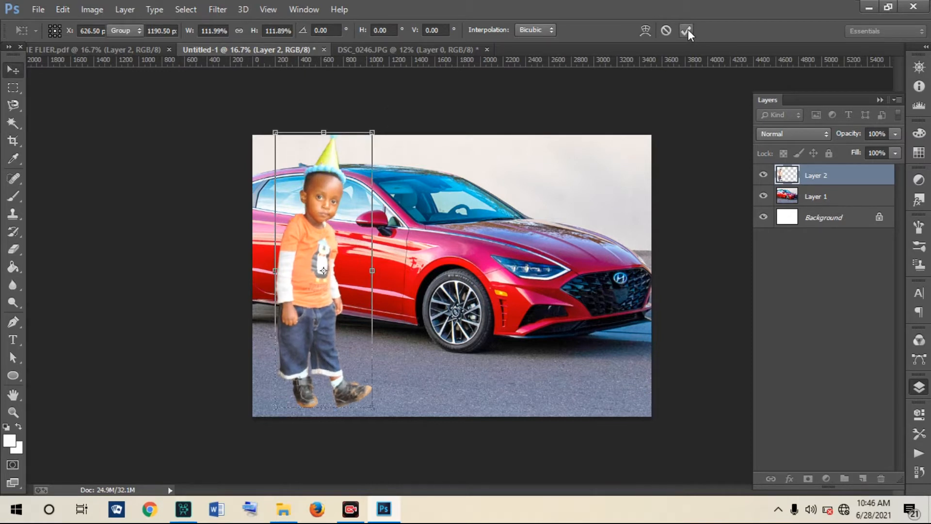
- Lower the boy and enlarge him to about 127%, so the bottom canvas edge cuts him off at the trouser hems
{"action": "left_click_drag", "start_coordinate": [317, 175], "coordinate": [315, 203]}
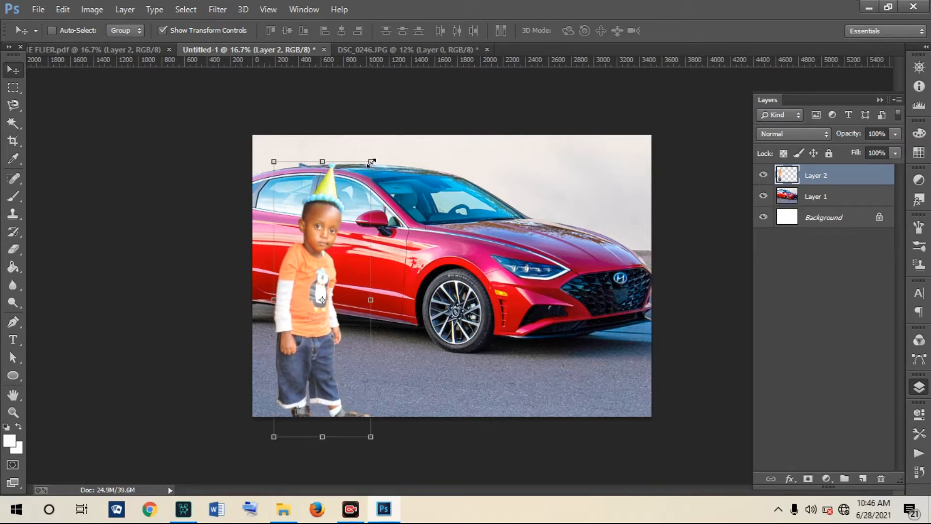
{"action": "left_click_drag", "start_coordinate": [371, 161], "coordinate": [411, 134]}
{"action": "left_click_drag", "start_coordinate": [322, 215], "coordinate": [339, 203]}
{"action": "left_click", "coordinate": [686, 30]}
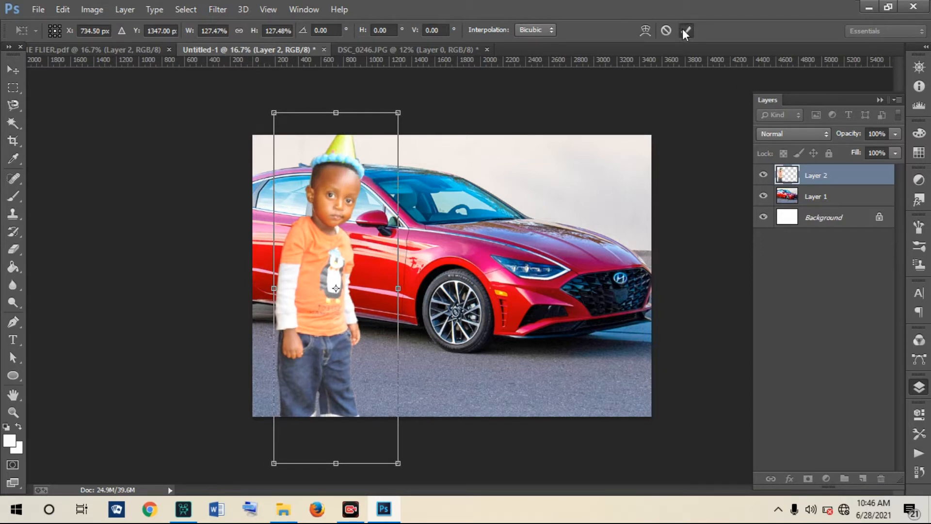
- Select the car photo on Layer 1 and shrink it, keeping its bottom and front-bumper side anchored and lowering its upper edge to the boy's forehead
{"action": "right_click", "coordinate": [476, 257]}
{"action": "left_click", "coordinate": [510, 266]}
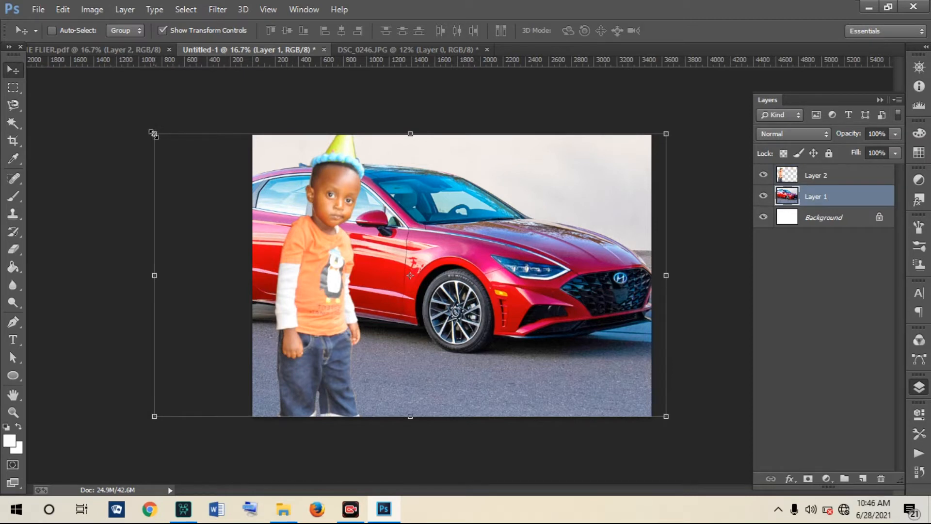
{"action": "left_click_drag", "start_coordinate": [154, 134], "coordinate": [236, 178]}
{"action": "left_click", "coordinate": [686, 31]}
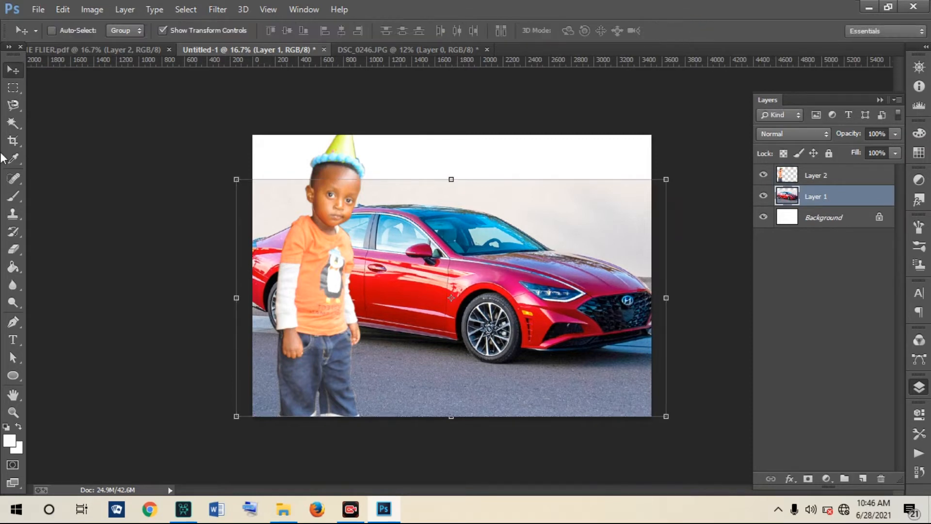
- Marquee-select a thin strip across the top of the car photo's wall and stretch it up to the top of the canvas
{"action": "left_click", "coordinate": [14, 89]}
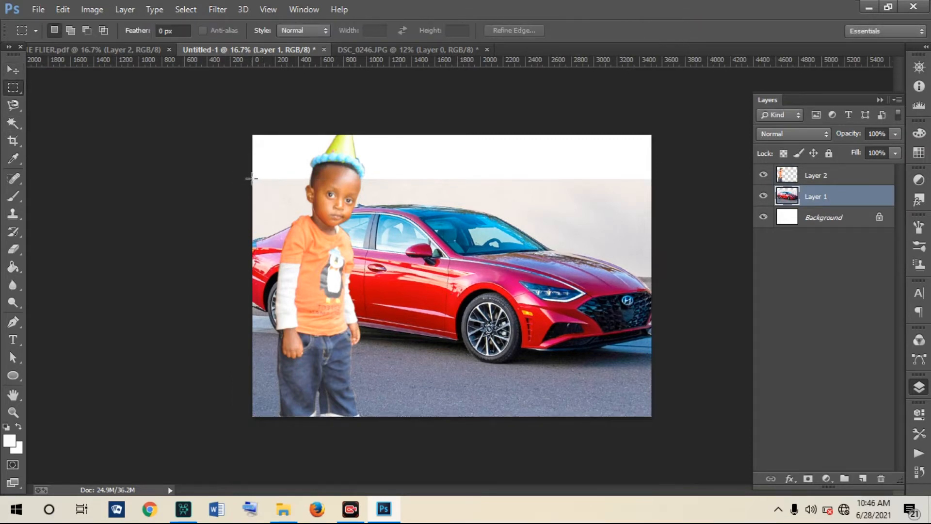
{"action": "left_click_drag", "start_coordinate": [250, 179], "coordinate": [661, 197]}
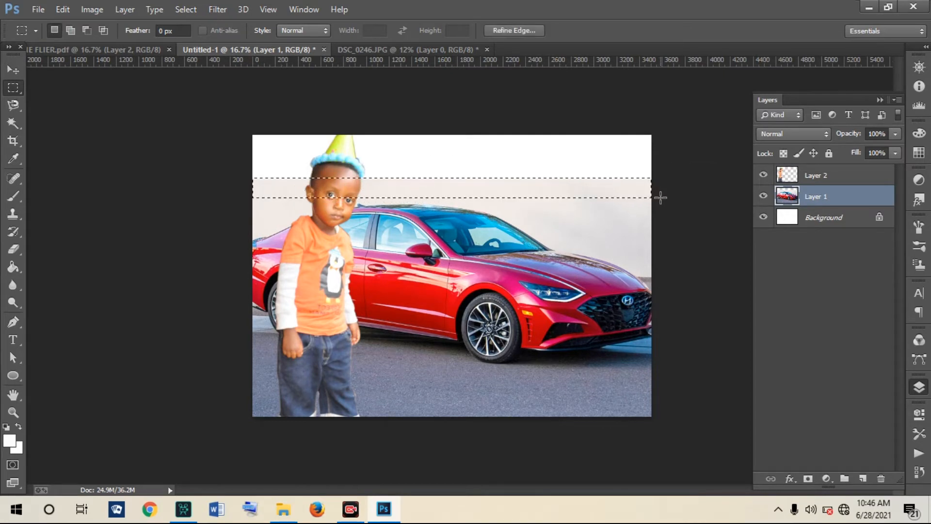
{"action": "left_click", "coordinate": [13, 69]}
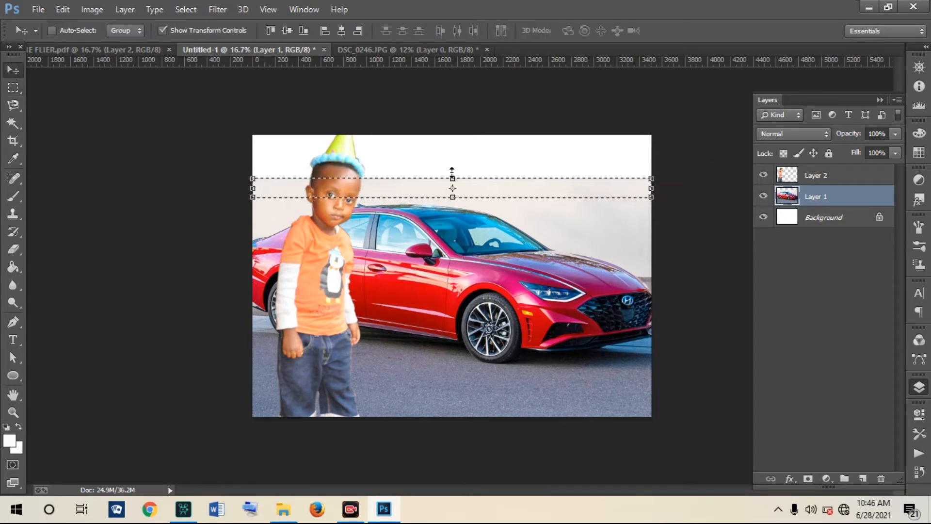
{"action": "left_click_drag", "start_coordinate": [452, 179], "coordinate": [454, 136]}
{"action": "left_click", "coordinate": [686, 30]}
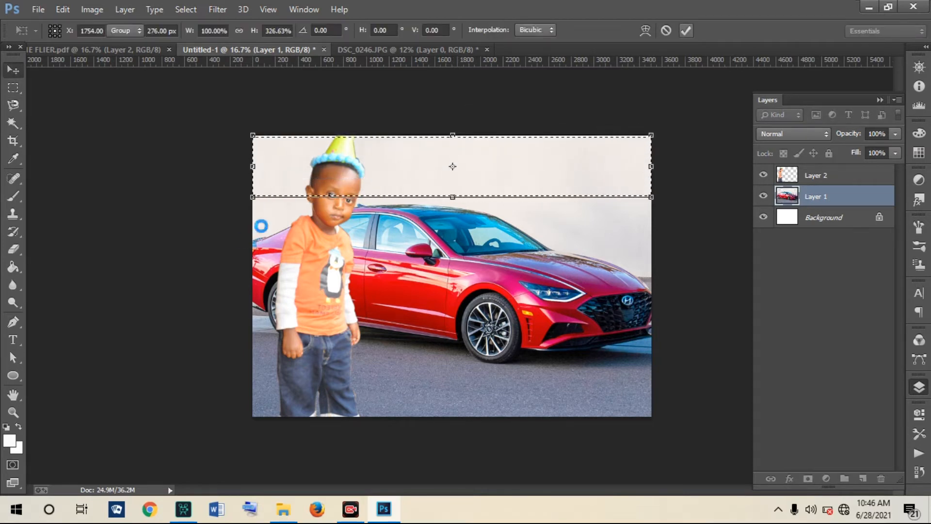
- Stretch the selected wall strip slightly past the top canvas edge to about 124% height, and clear the selection
{"action": "left_click", "coordinate": [14, 88]}
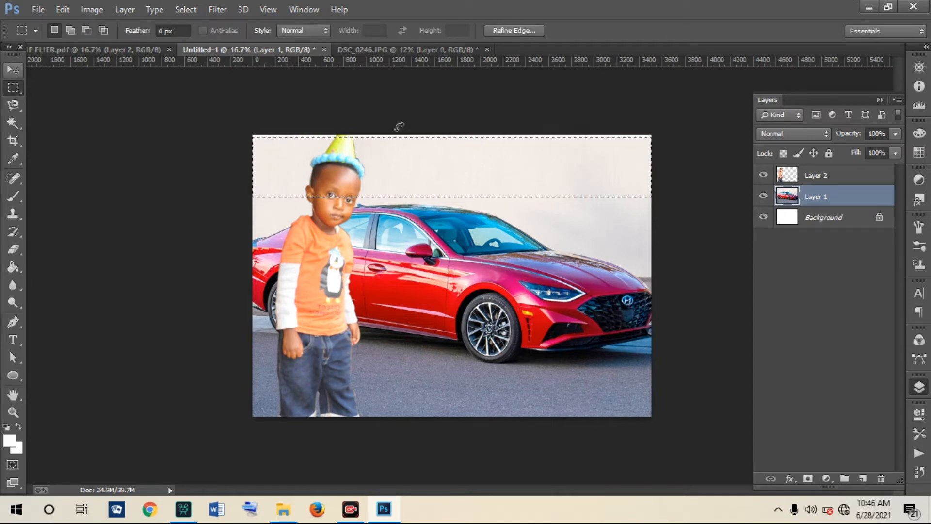
{"action": "left_click", "coordinate": [12, 71]}
{"action": "left_click_drag", "start_coordinate": [453, 136], "coordinate": [453, 123]}
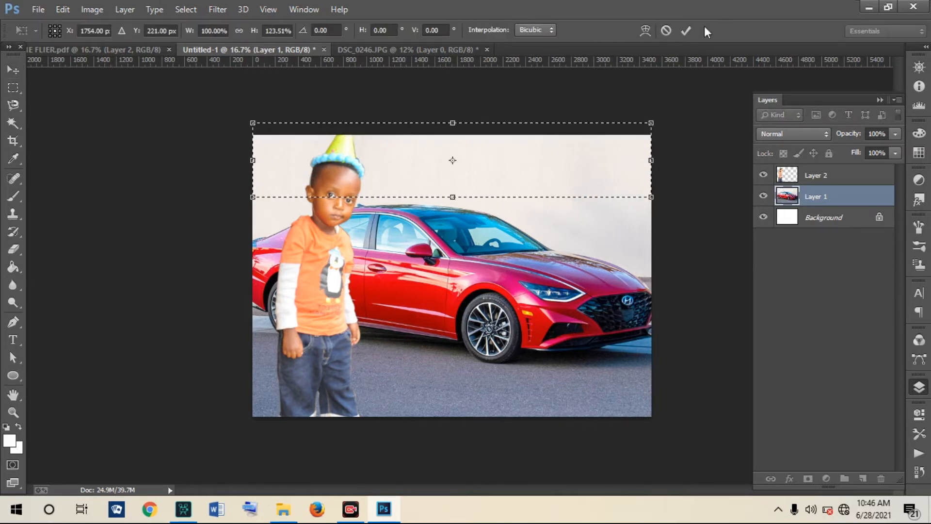
{"action": "left_click", "coordinate": [684, 30]}
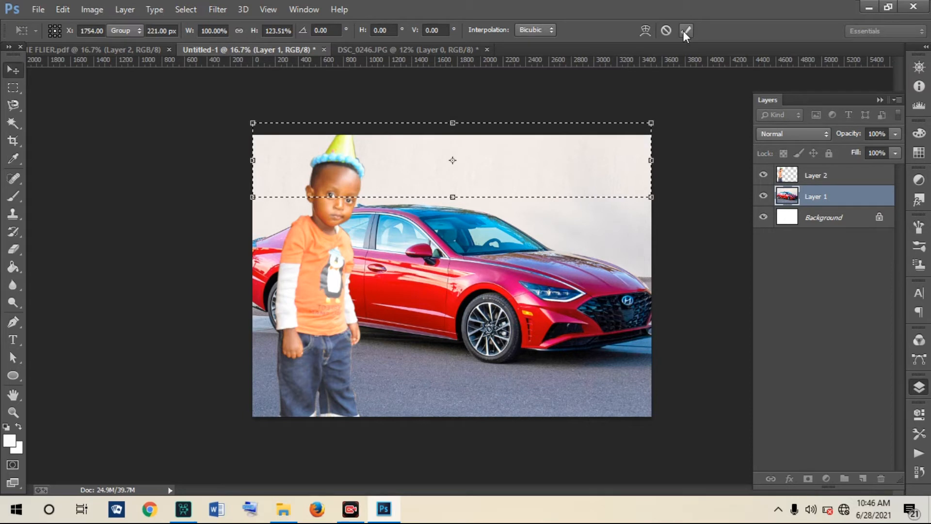
{"action": "left_click", "coordinate": [13, 88]}
{"action": "left_click", "coordinate": [406, 253]}
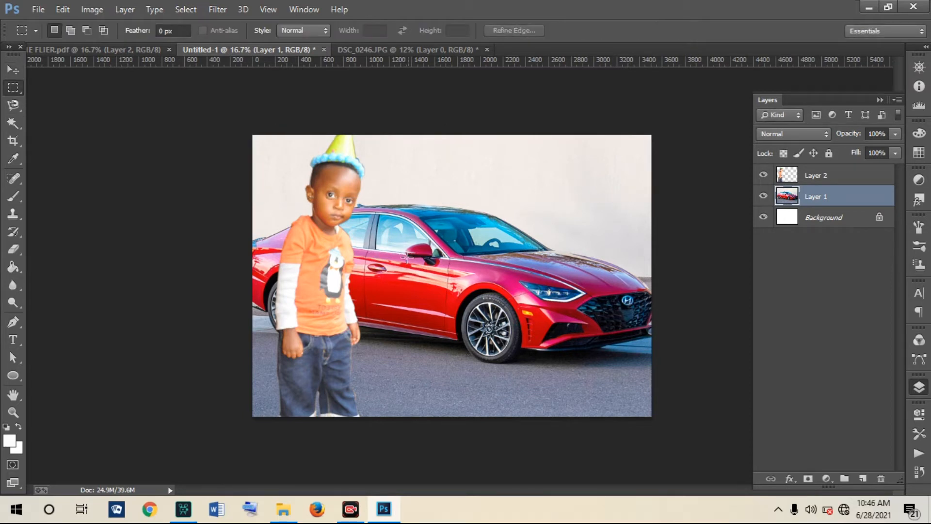
- Select the boy's layer, nudge him toward the car's front, and shrink him until his trouser hems and shoe tops show above the canvas edge
{"action": "left_click", "coordinate": [13, 70]}
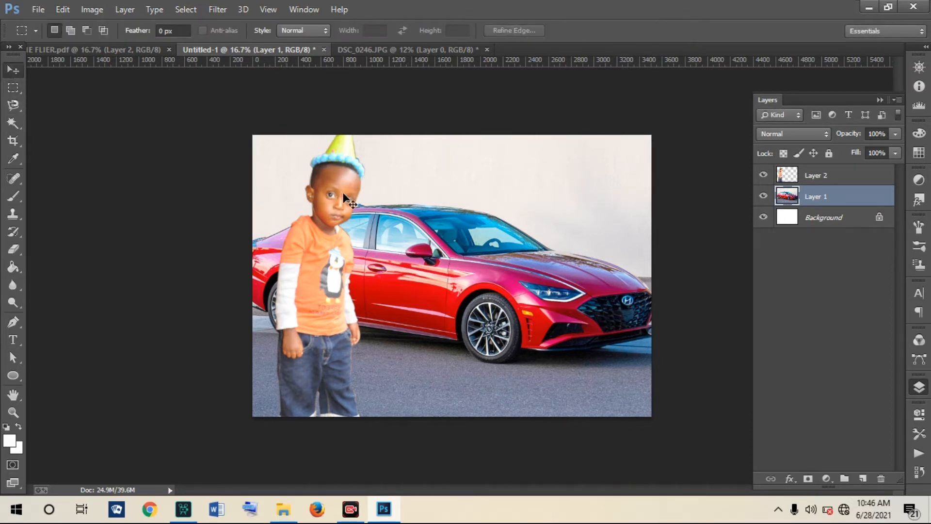
{"action": "right_click", "coordinate": [333, 185]}
{"action": "left_click", "coordinate": [341, 192]}
{"action": "left_click_drag", "start_coordinate": [329, 191], "coordinate": [333, 197]}
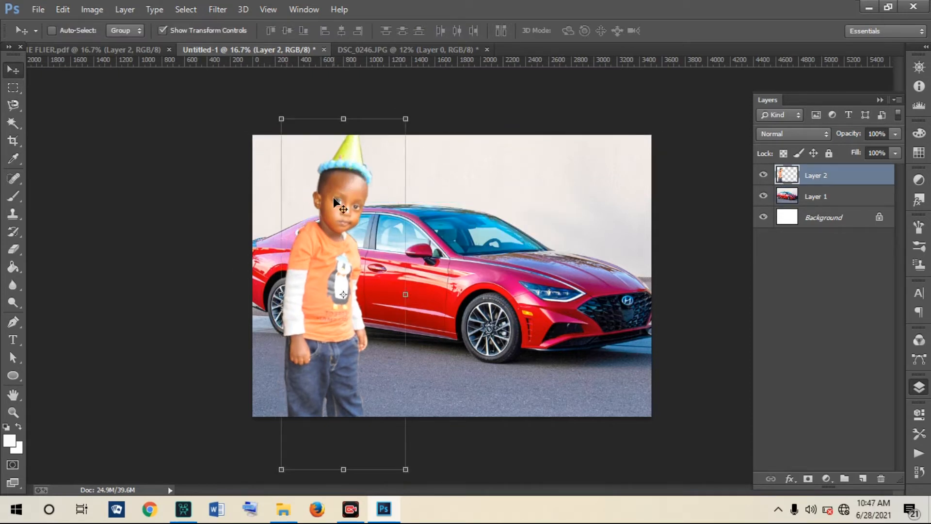
{"action": "left_click", "coordinate": [281, 119]}
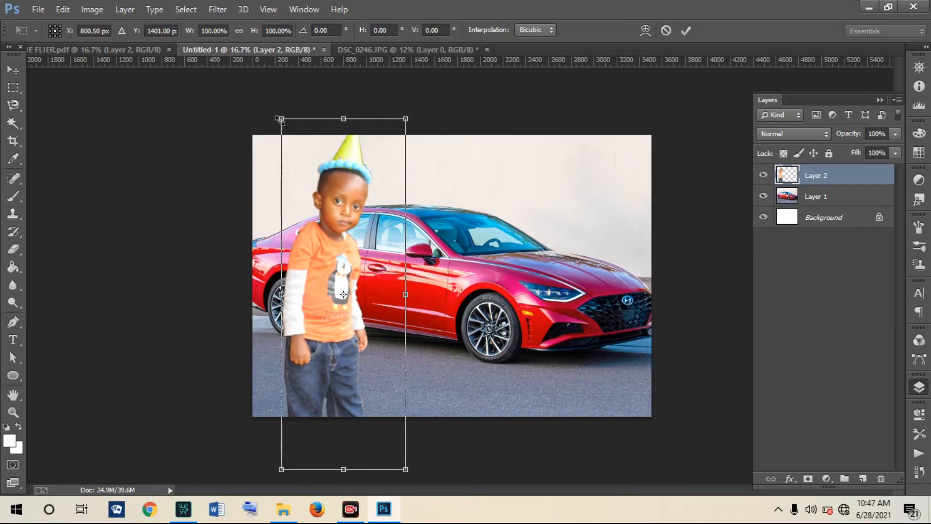
{"action": "left_click_drag", "start_coordinate": [280, 120], "coordinate": [289, 131]}
{"action": "left_click_drag", "start_coordinate": [334, 223], "coordinate": [334, 222]}
{"action": "left_click", "coordinate": [691, 36]}
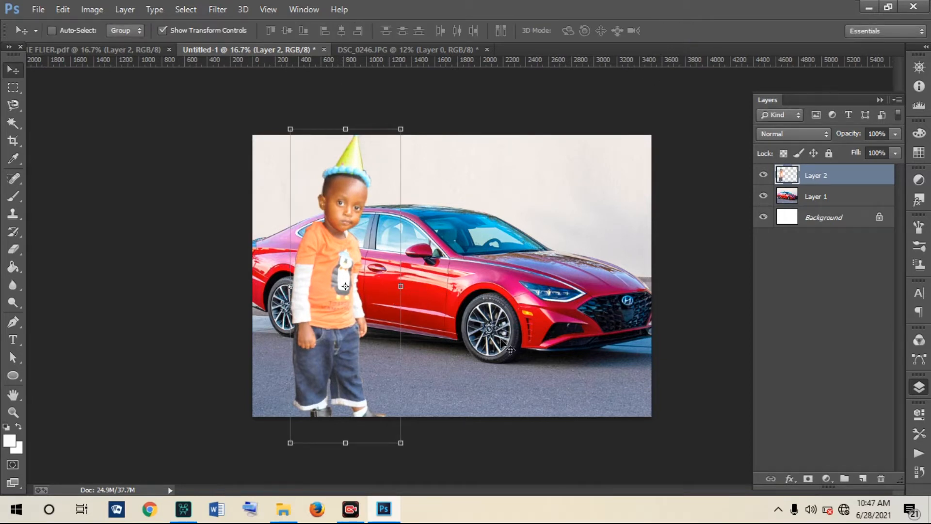
- Darken the boy's layer with a Levels adjustment, setting the midtone input to 0.73
{"action": "right_click", "coordinate": [537, 210]}
{"action": "left_click", "coordinate": [567, 217]}
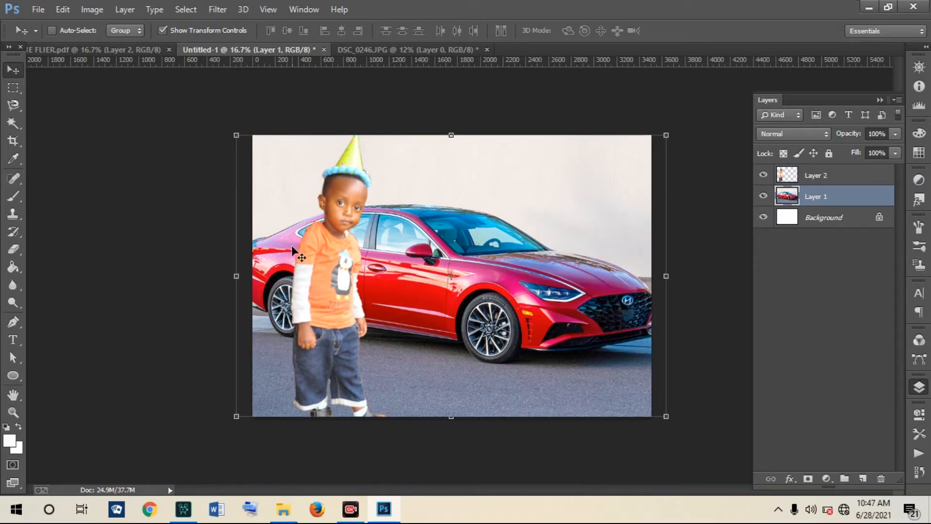
{"action": "right_click", "coordinate": [340, 227]}
{"action": "left_click", "coordinate": [368, 239]}
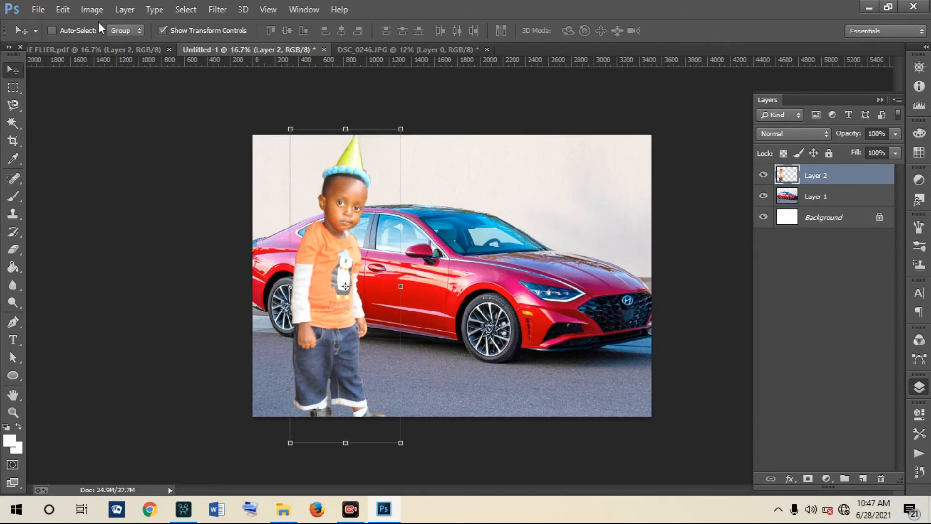
{"action": "left_click", "coordinate": [85, 8]}
{"action": "mouse_move", "coordinate": [209, 44]}
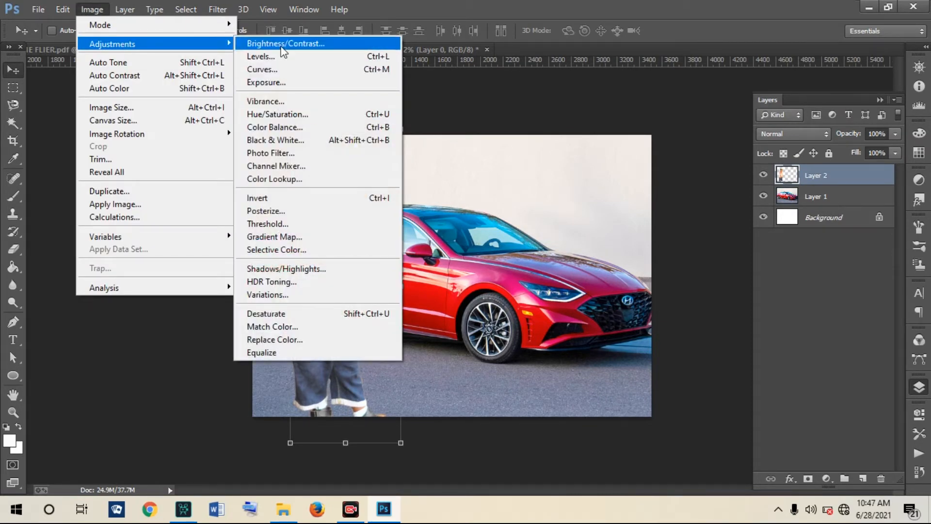
{"action": "left_click", "coordinate": [262, 57]}
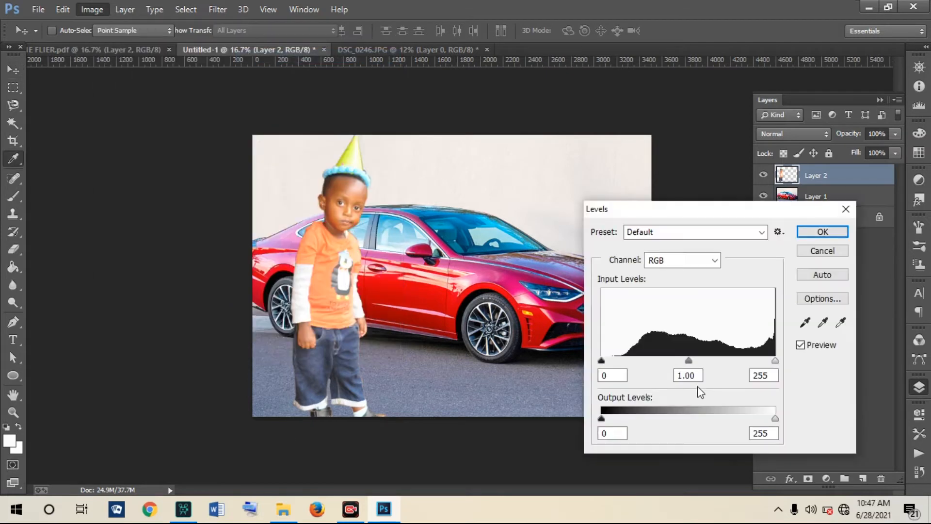
{"action": "left_click_drag", "start_coordinate": [688, 361], "coordinate": [704, 363]}
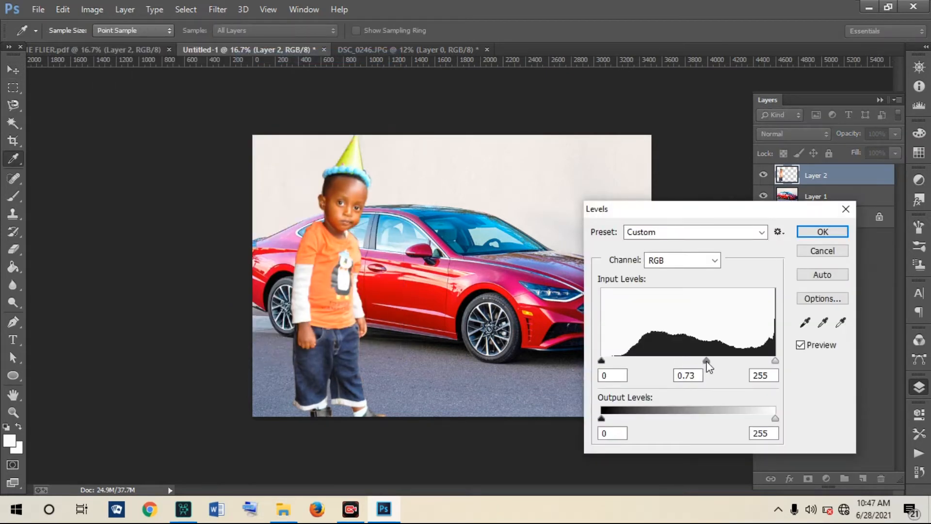
{"action": "left_click", "coordinate": [822, 232]}
{"action": "key", "text": "v"}
- Darken the boy's layer further with a Curves adjustment, lowering the curve's midpoint to input 149, output 120
{"action": "left_click", "coordinate": [90, 6]}
{"action": "left_click", "coordinate": [92, 9]}
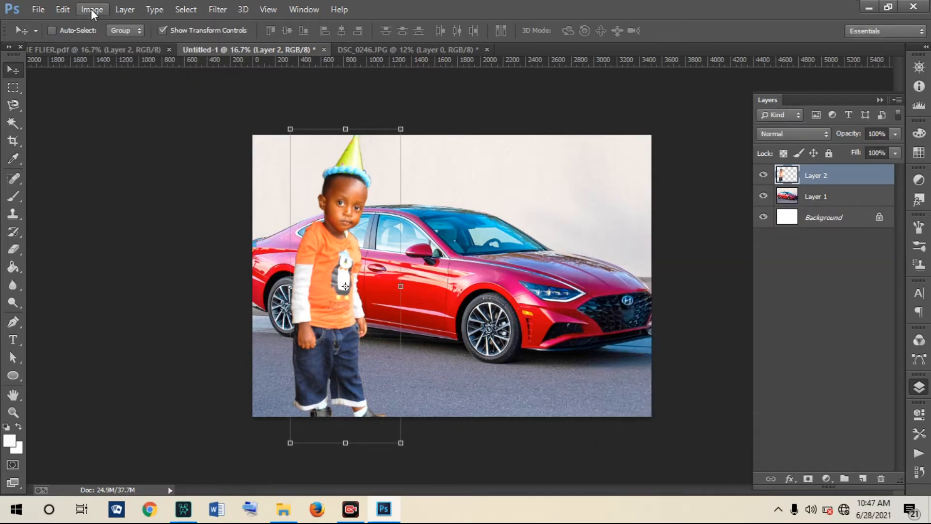
{"action": "left_click", "coordinate": [96, 11]}
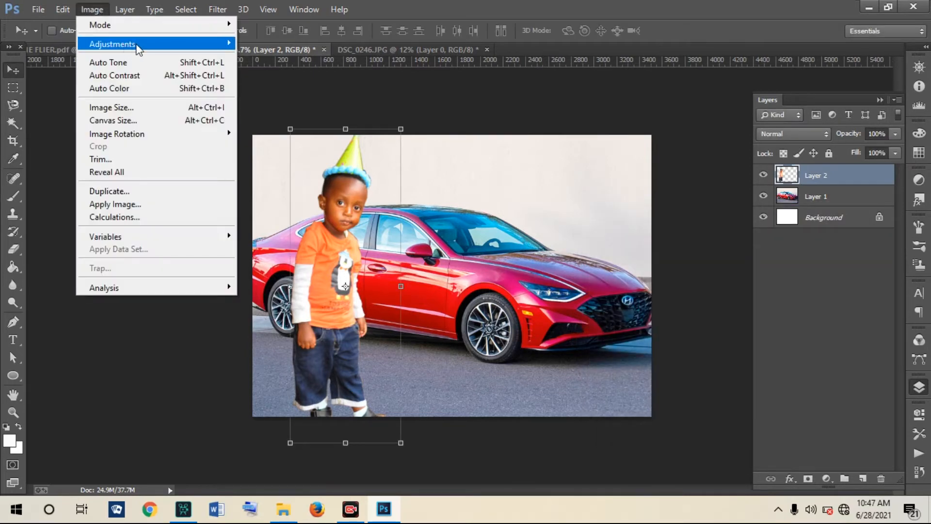
{"action": "mouse_move", "coordinate": [138, 46]}
{"action": "left_click", "coordinate": [272, 70]}
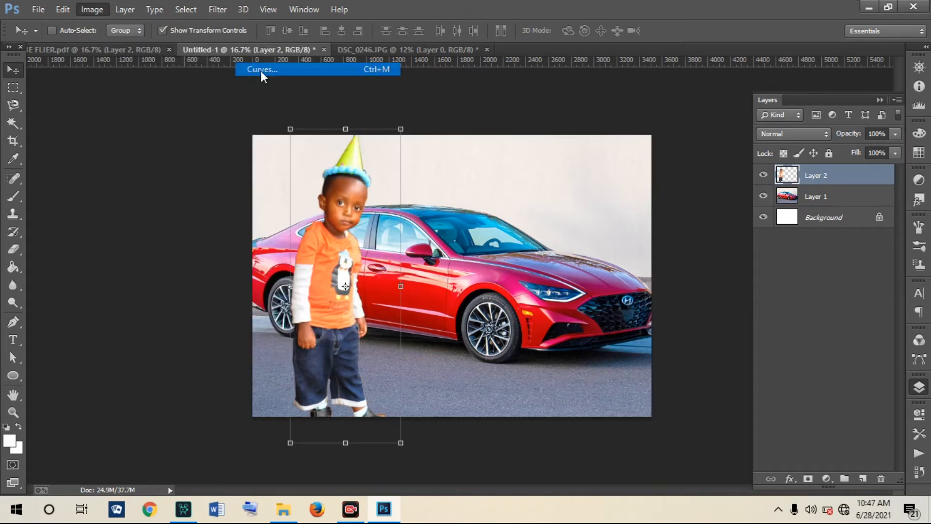
{"action": "left_click_drag", "start_coordinate": [768, 228], "coordinate": [772, 238]}
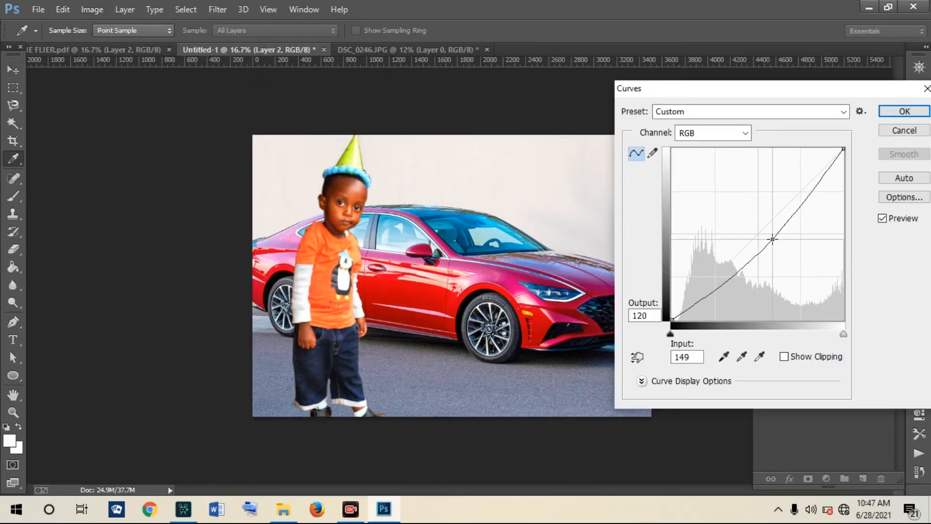
{"action": "left_click", "coordinate": [901, 111]}
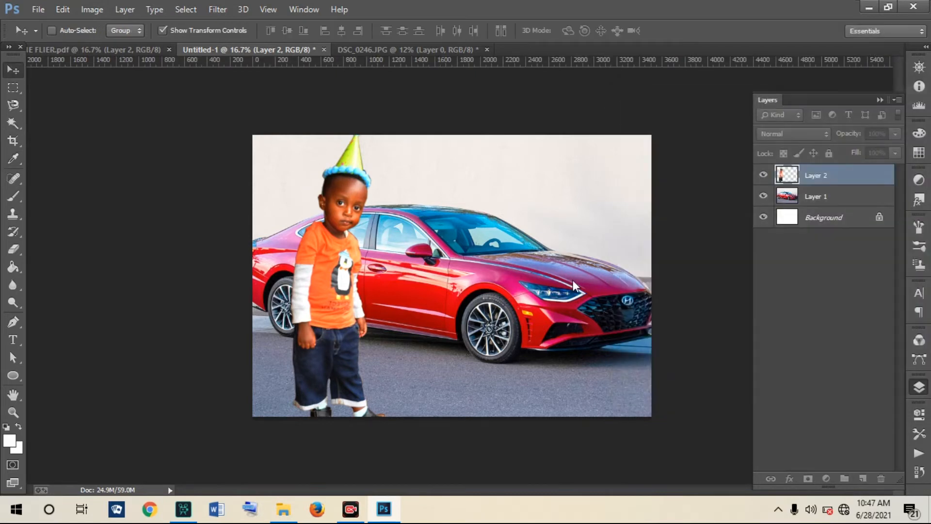
- Draw a rectangle shape of about 3514 × 2498 px covering the whole canvas
{"action": "left_click", "coordinate": [13, 379]}
{"action": "left_click", "coordinate": [56, 366]}
{"action": "left_click_drag", "start_coordinate": [252, 133], "coordinate": [651, 417]}
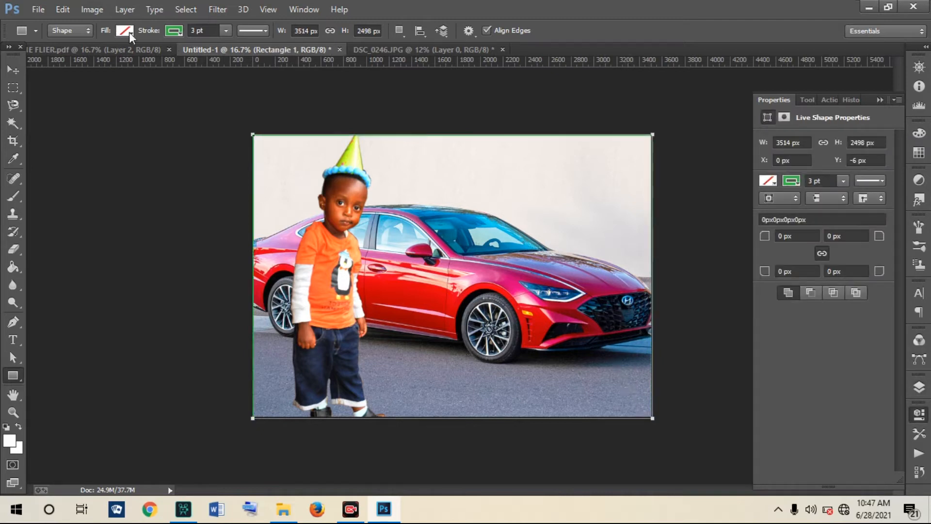
- Remove the rectangle's stroke and fill it with solid black, leaving its layer ready for editing
{"action": "left_click", "coordinate": [174, 31]}
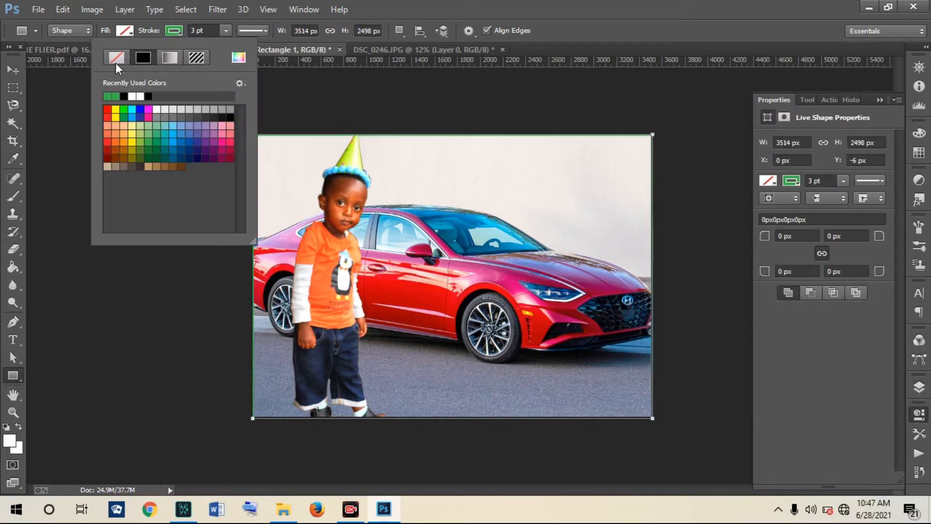
{"action": "left_click", "coordinate": [115, 62]}
{"action": "left_click", "coordinate": [125, 31]}
{"action": "left_click", "coordinate": [123, 32]}
{"action": "left_click", "coordinate": [123, 32]}
{"action": "left_click", "coordinate": [123, 32]}
{"action": "left_click", "coordinate": [97, 58]}
{"action": "left_click", "coordinate": [98, 96]}
{"action": "left_click", "coordinate": [15, 72]}
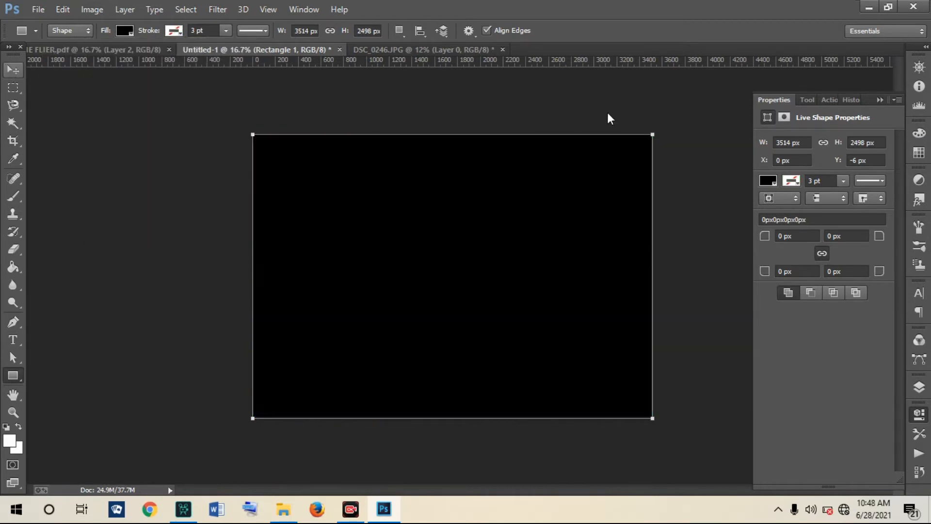
{"action": "left_click", "coordinate": [921, 390]}
- Try the Dissolve blend mode on the black rectangle and return it to Normal
{"action": "left_click", "coordinate": [778, 133]}
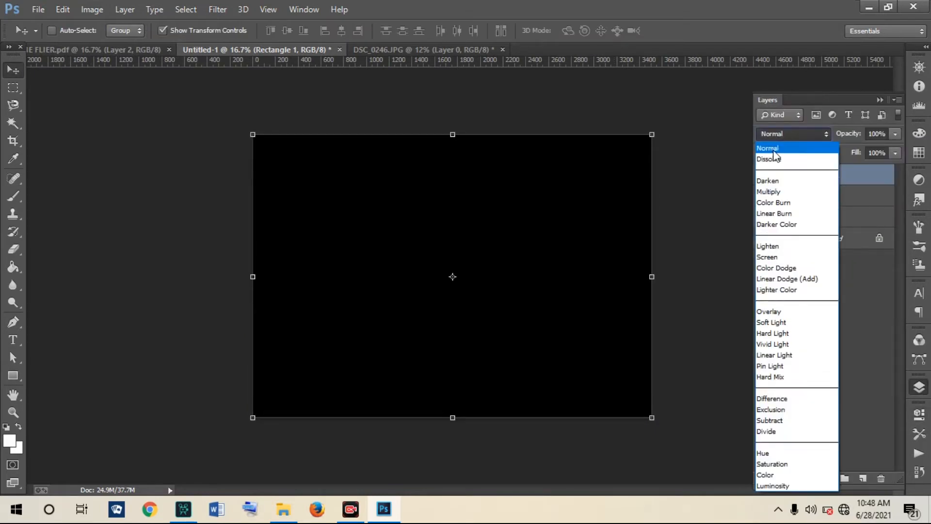
{"action": "left_click", "coordinate": [775, 159]}
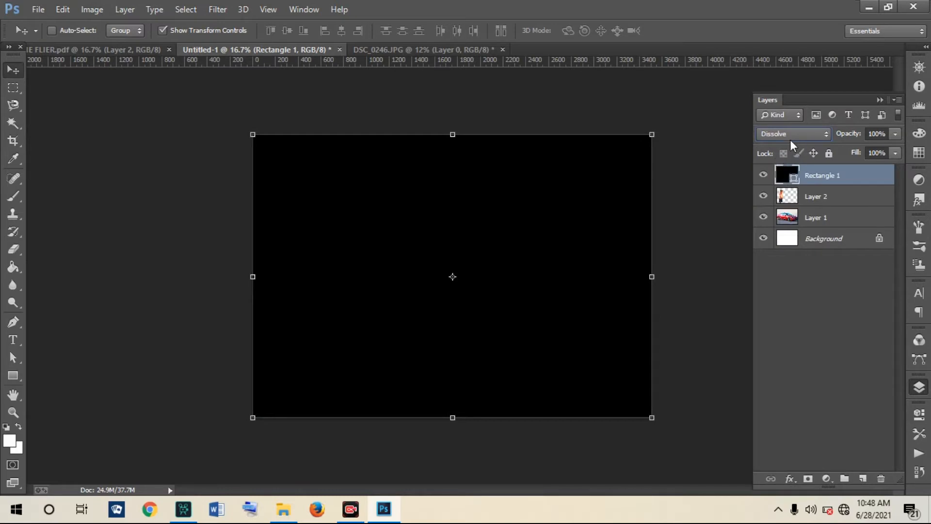
{"action": "left_click", "coordinate": [789, 138]}
{"action": "left_click", "coordinate": [781, 148]}
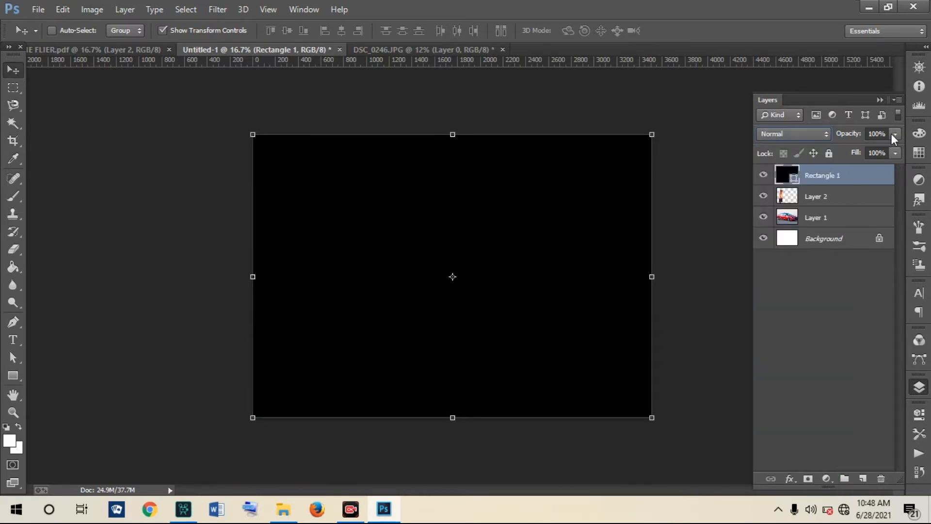
- Lower the opacity of the black rectangle's layer to 25%
{"action": "left_click", "coordinate": [892, 133]}
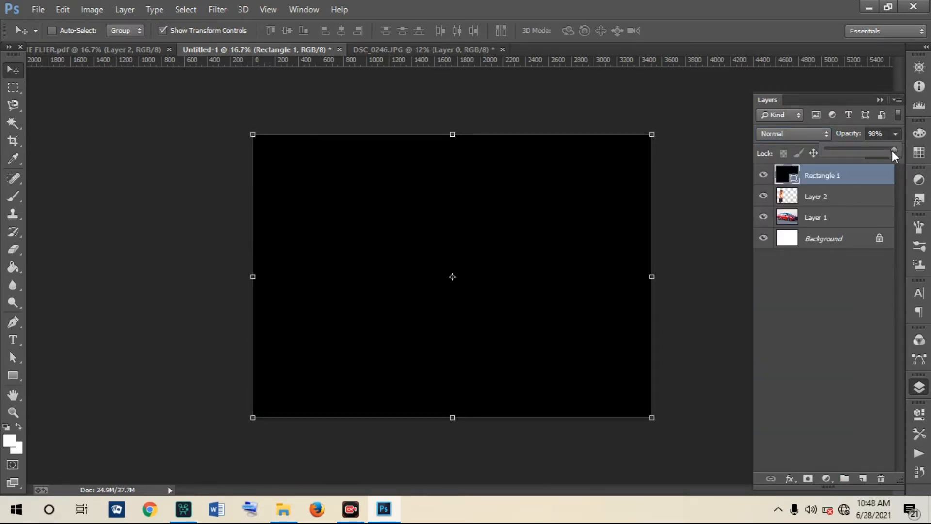
{"action": "left_click_drag", "start_coordinate": [880, 155], "coordinate": [843, 156]}
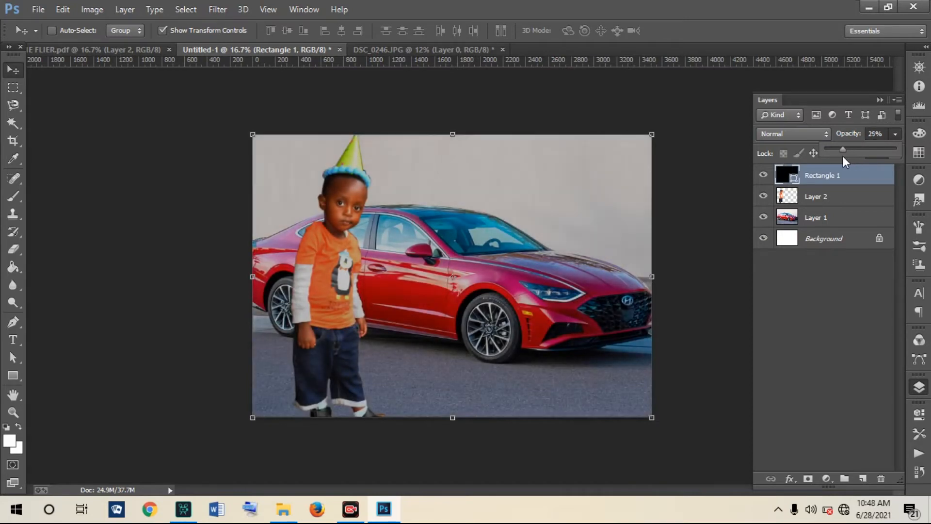
- Recolour the full-canvas rectangle overlay from black to vivid blue, hex 0621e6
{"action": "left_click", "coordinate": [791, 178]}
{"action": "double_click", "coordinate": [790, 178]}
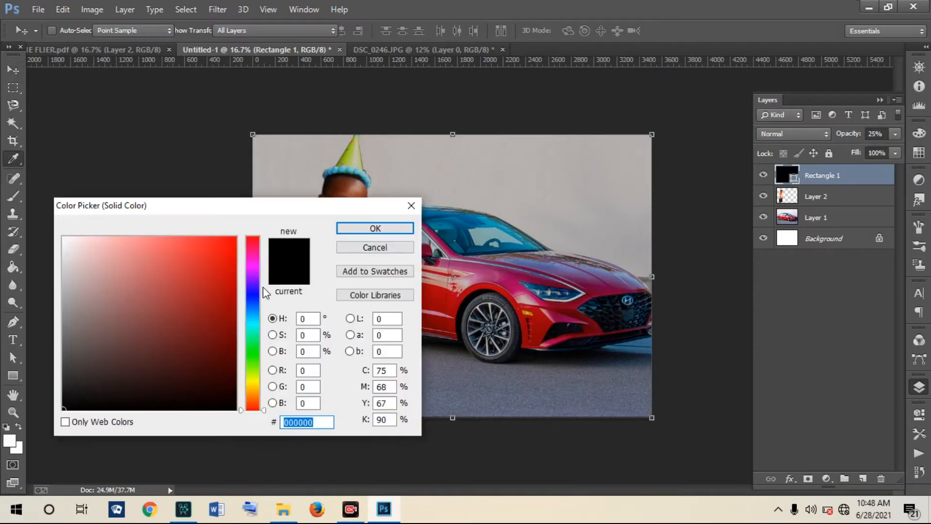
{"action": "left_click_drag", "start_coordinate": [274, 214], "coordinate": [731, 142]}
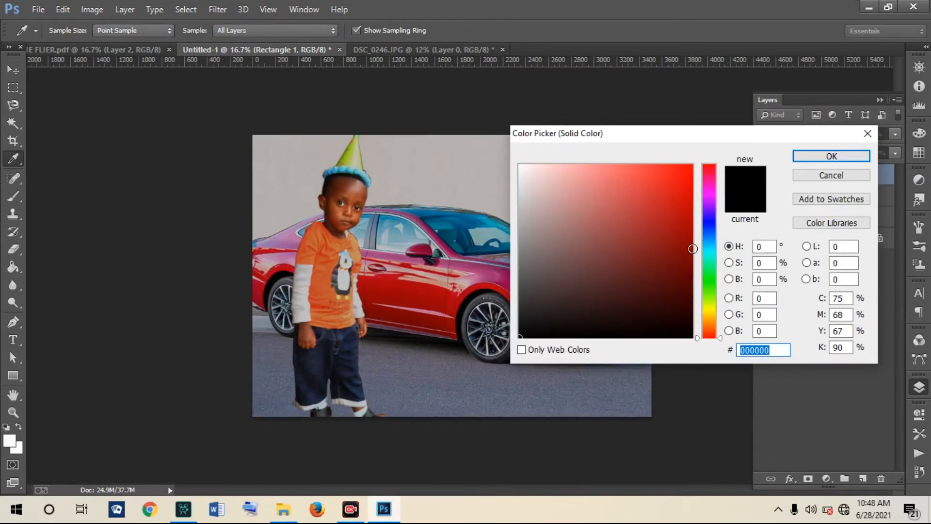
{"action": "left_click", "coordinate": [708, 249]}
{"action": "left_click", "coordinate": [691, 173]}
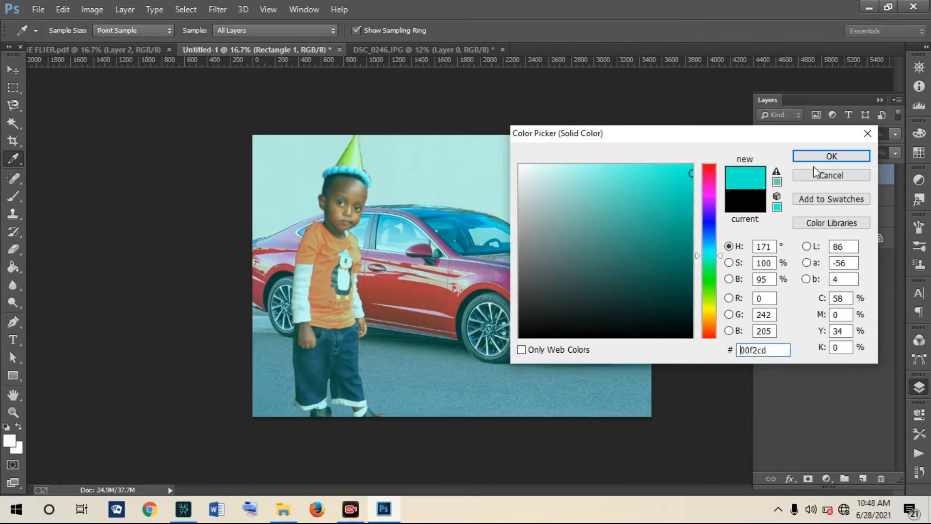
{"action": "left_click", "coordinate": [597, 187]}
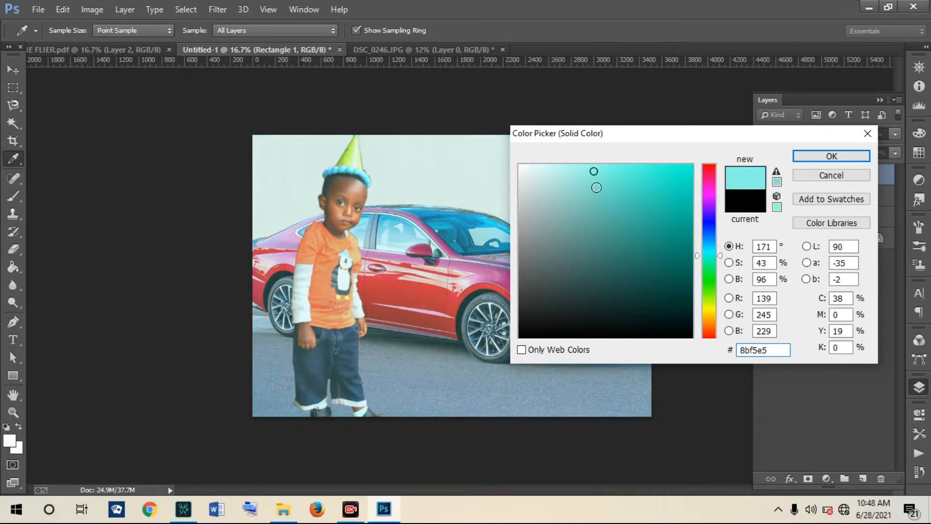
{"action": "left_click", "coordinate": [711, 227]}
{"action": "left_click", "coordinate": [709, 226]}
{"action": "left_click", "coordinate": [688, 182]}
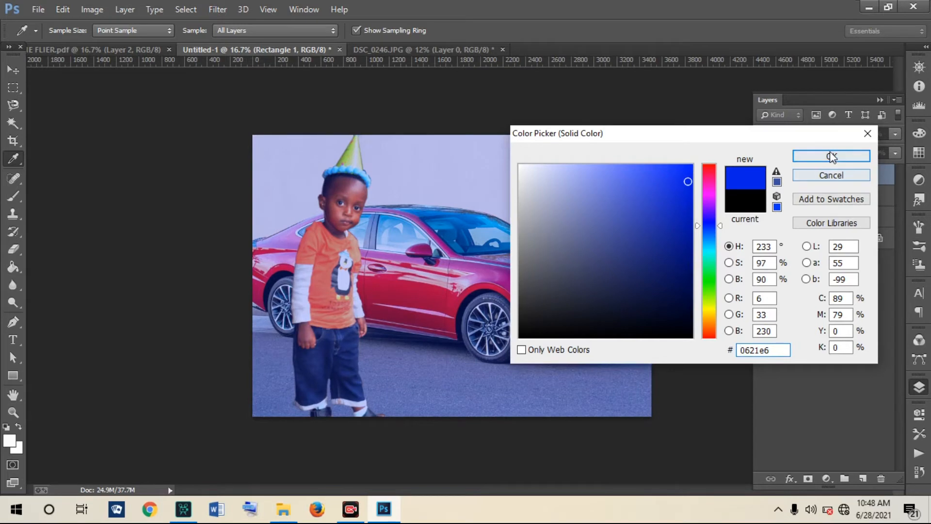
{"action": "left_click", "coordinate": [832, 157]}
- Reduce the blue rectangle layer's fill to about 38%, fine-tune its opacity, and deselect all layers
{"action": "key", "text": "v"}
{"action": "left_click", "coordinate": [892, 153]}
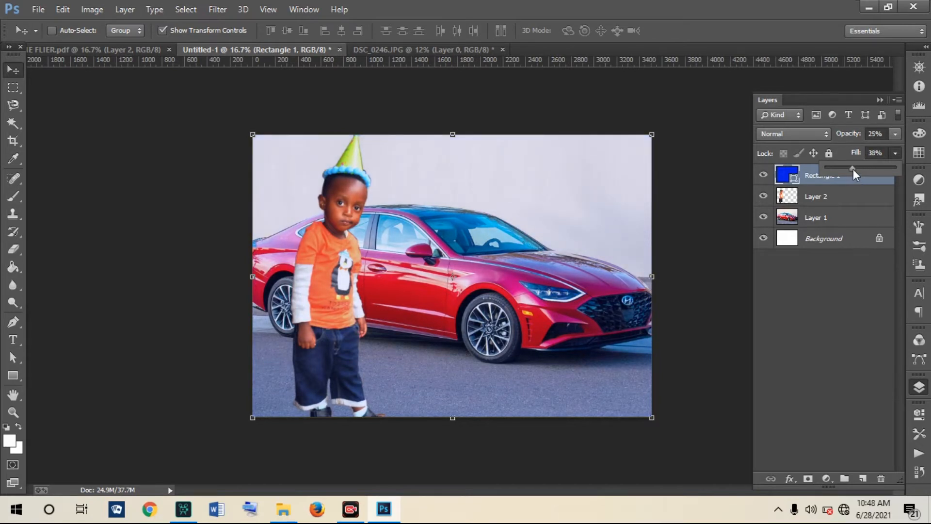
{"action": "left_click", "coordinate": [894, 136]}
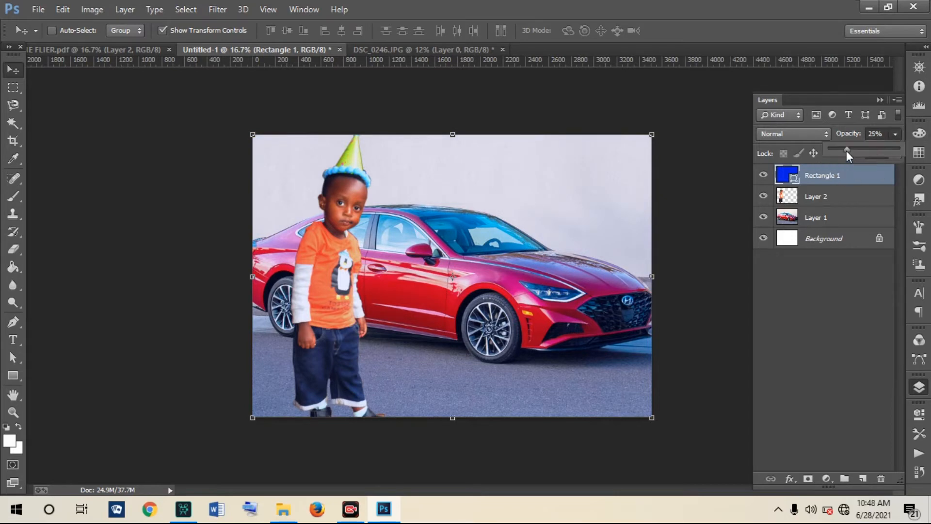
{"action": "left_click_drag", "start_coordinate": [844, 152], "coordinate": [841, 156]}
{"action": "left_click", "coordinate": [855, 390]}
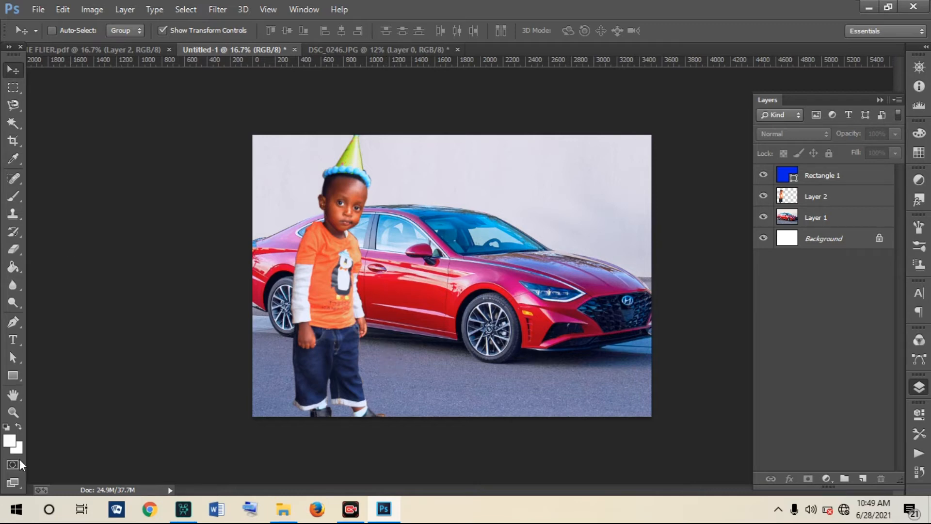
- Select the boy's layer on the canvas and soften his edge from the hat down to the shirt with the Blur tool at 20% strength
{"action": "left_click", "coordinate": [13, 413]}
{"action": "key", "text": "ctrl+plus"}
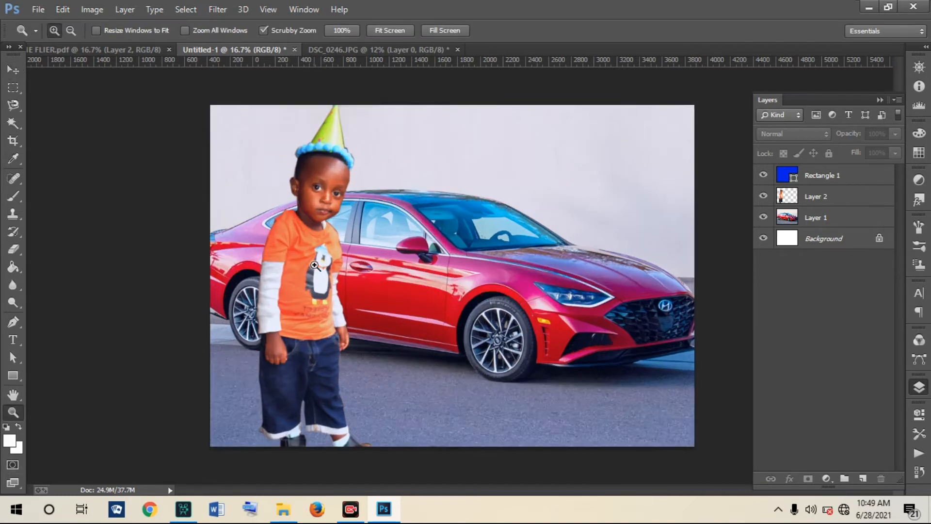
{"action": "left_click", "coordinate": [11, 70]}
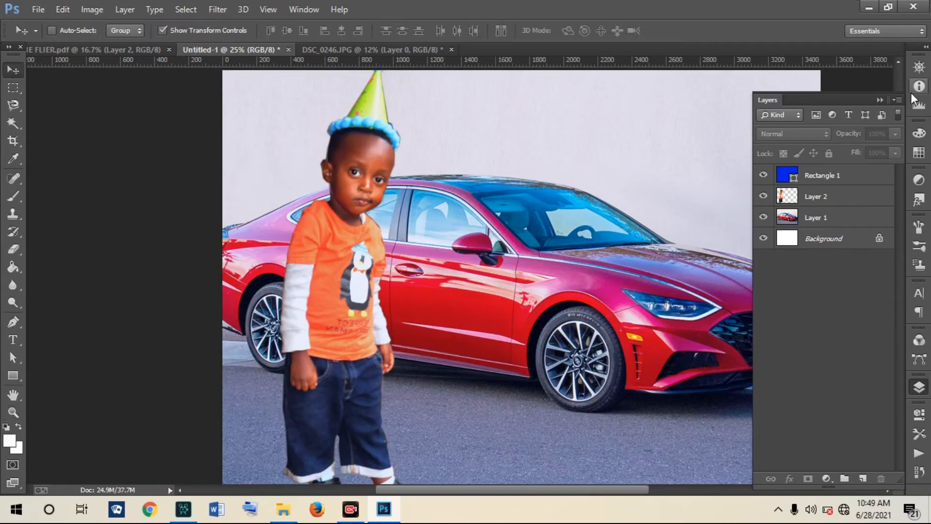
{"action": "left_click", "coordinate": [884, 100]}
{"action": "left_click_drag", "start_coordinate": [895, 302], "coordinate": [898, 277]}
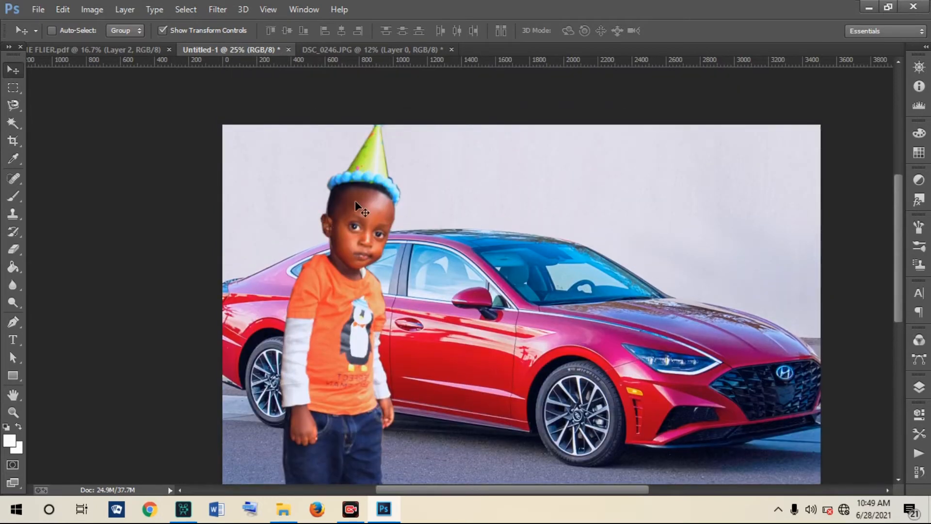
{"action": "right_click", "coordinate": [356, 203]}
{"action": "left_click", "coordinate": [388, 227]}
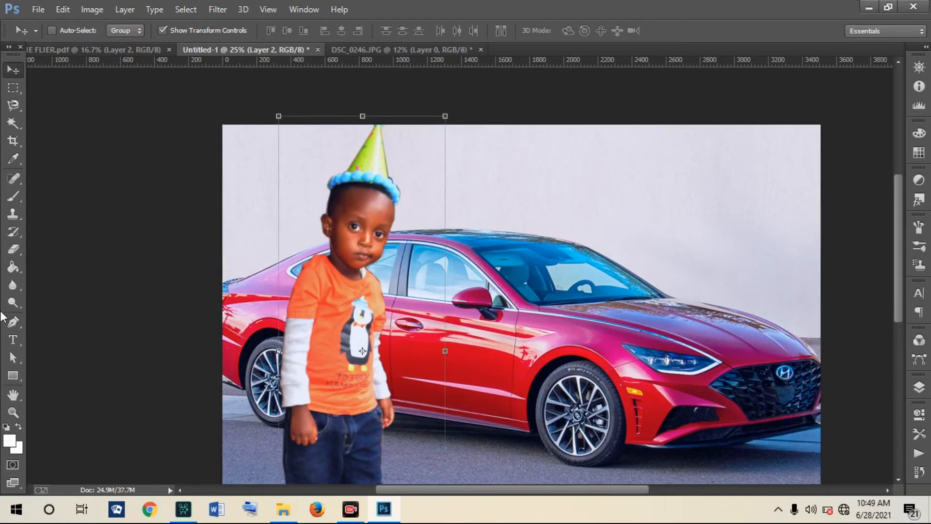
{"action": "left_click", "coordinate": [13, 286]}
{"action": "mouse_move", "coordinate": [380, 132]}
{"action": "left_mouse_down"}
{"action": "mouse_move", "coordinate": [400, 178]}
{"action": "mouse_move", "coordinate": [395, 251]}
{"action": "mouse_move", "coordinate": [373, 276]}
{"action": "mouse_move", "coordinate": [395, 315]}
{"action": "left_mouse_up"}
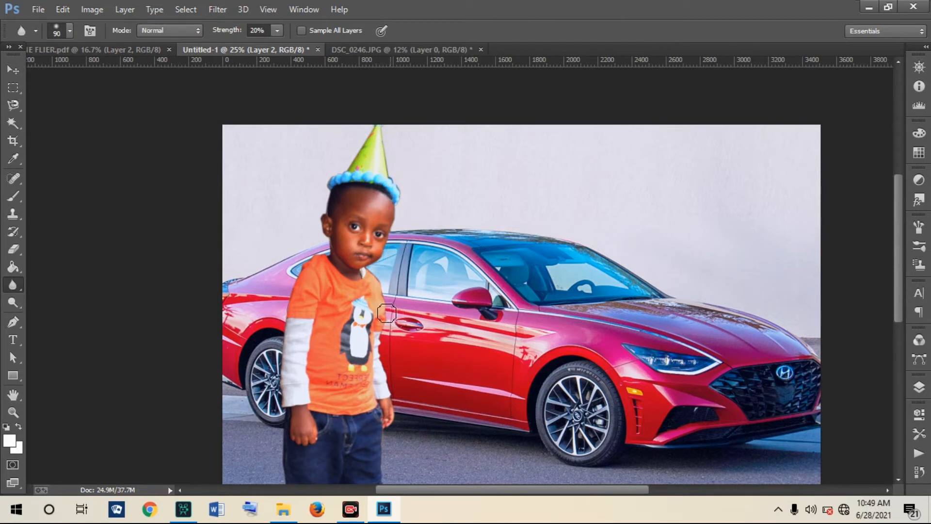
- Raise the Blur tool's strength to 100% and soften the boy's outline around the hat, head, sleeves and shorts
{"action": "left_click", "coordinate": [276, 31]}
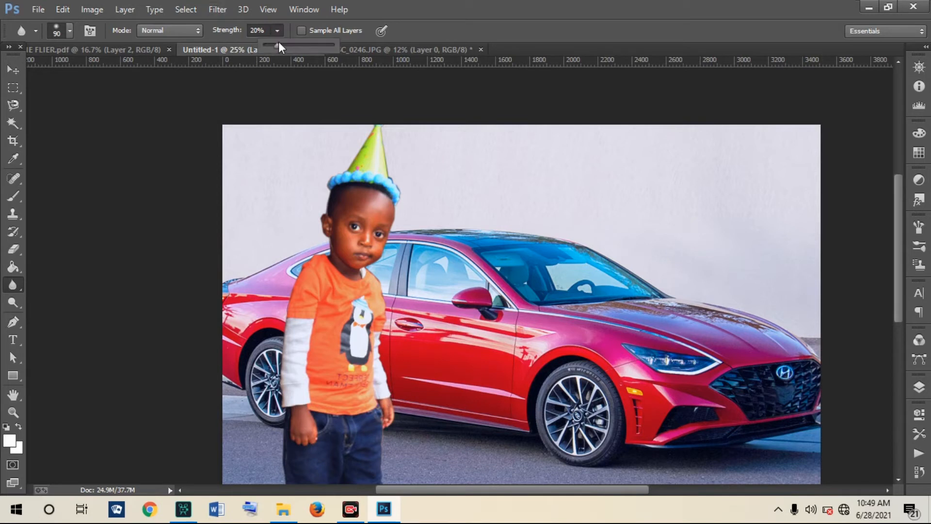
{"action": "left_click_drag", "start_coordinate": [383, 137], "coordinate": [400, 188]}
{"action": "mouse_move", "coordinate": [373, 131]}
{"action": "left_mouse_down"}
{"action": "mouse_move", "coordinate": [303, 305]}
{"action": "mouse_move", "coordinate": [289, 394]}
{"action": "left_mouse_up"}
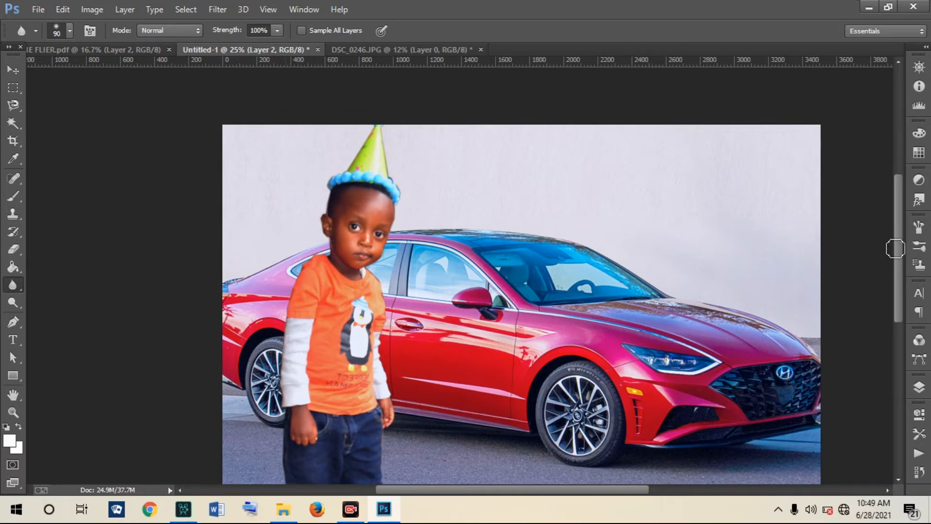
{"action": "left_click_drag", "start_coordinate": [898, 249], "coordinate": [899, 285]}
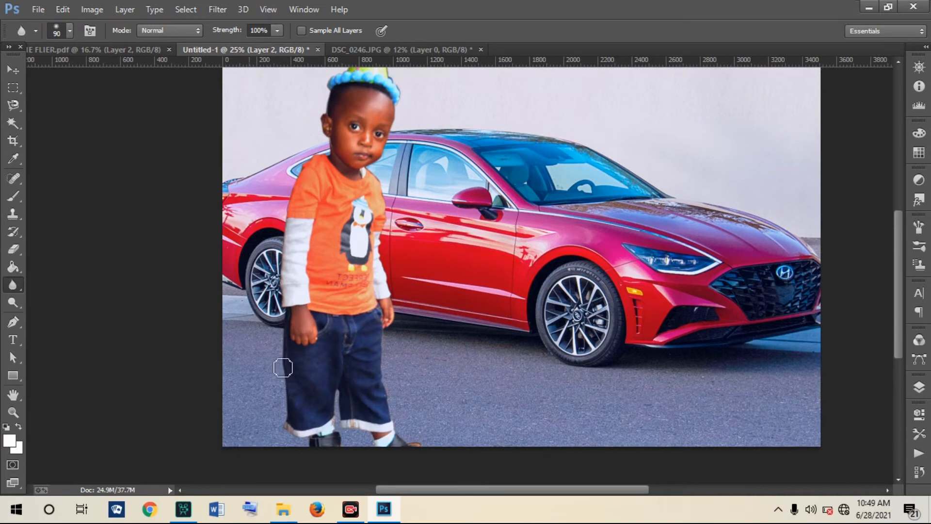
{"action": "mouse_move", "coordinate": [287, 348]}
{"action": "left_mouse_down"}
{"action": "mouse_move", "coordinate": [425, 451]}
{"action": "mouse_move", "coordinate": [388, 394]}
{"action": "mouse_move", "coordinate": [400, 429]}
{"action": "mouse_move", "coordinate": [385, 358]}
{"action": "mouse_move", "coordinate": [388, 324]}
{"action": "mouse_move", "coordinate": [393, 341]}
{"action": "mouse_move", "coordinate": [401, 311]}
{"action": "mouse_move", "coordinate": [383, 283]}
{"action": "mouse_move", "coordinate": [380, 230]}
{"action": "mouse_move", "coordinate": [400, 293]}
{"action": "mouse_move", "coordinate": [393, 207]}
{"action": "mouse_move", "coordinate": [372, 183]}
{"action": "mouse_move", "coordinate": [375, 211]}
{"action": "mouse_move", "coordinate": [372, 177]}
{"action": "left_mouse_up"}
{"action": "mouse_move", "coordinate": [407, 110]}
{"action": "left_mouse_down"}
{"action": "mouse_move", "coordinate": [388, 69]}
{"action": "mouse_move", "coordinate": [387, 105]}
{"action": "left_mouse_up"}
{"action": "left_click", "coordinate": [13, 69]}
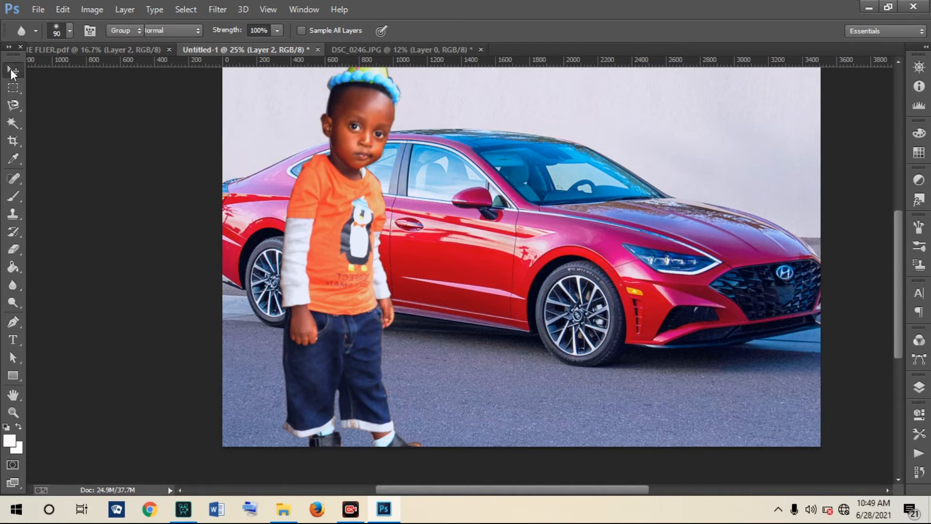
{"action": "left_click_drag", "start_coordinate": [898, 273], "coordinate": [892, 249]}
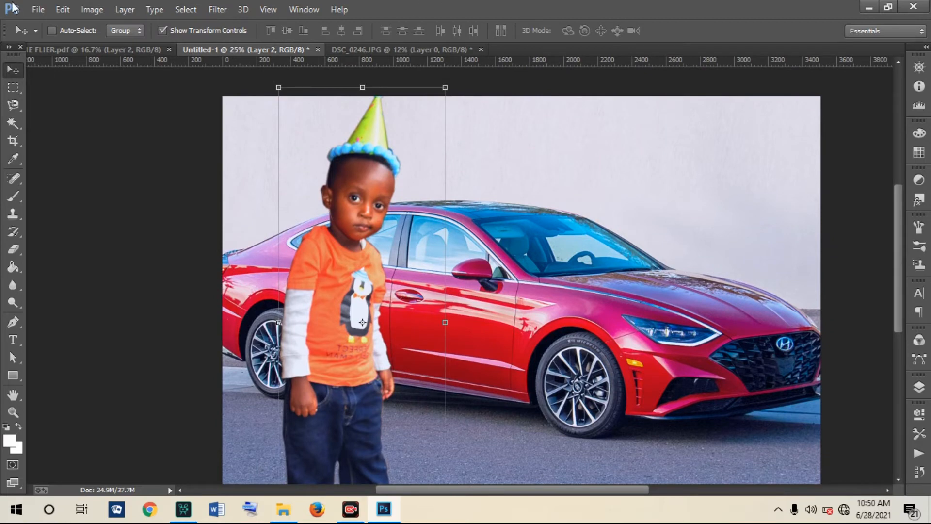
- Start saving the composite as a new file on the Desktop, named GUHINDURA BACKGROUND
{"action": "left_click", "coordinate": [34, 8]}
{"action": "left_click", "coordinate": [56, 14]}
{"action": "mouse_move", "coordinate": [38, 10]}
{"action": "mouse_move", "coordinate": [105, 79]}
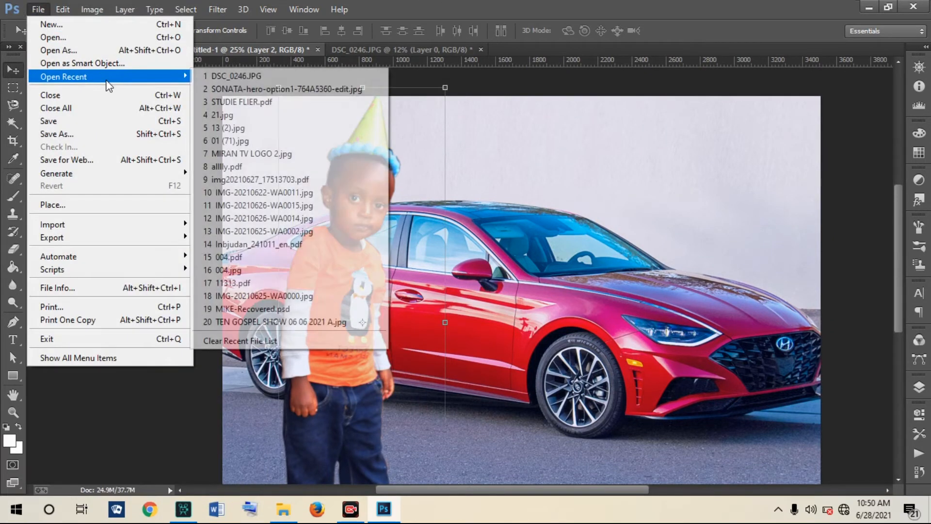
{"action": "left_click", "coordinate": [67, 133]}
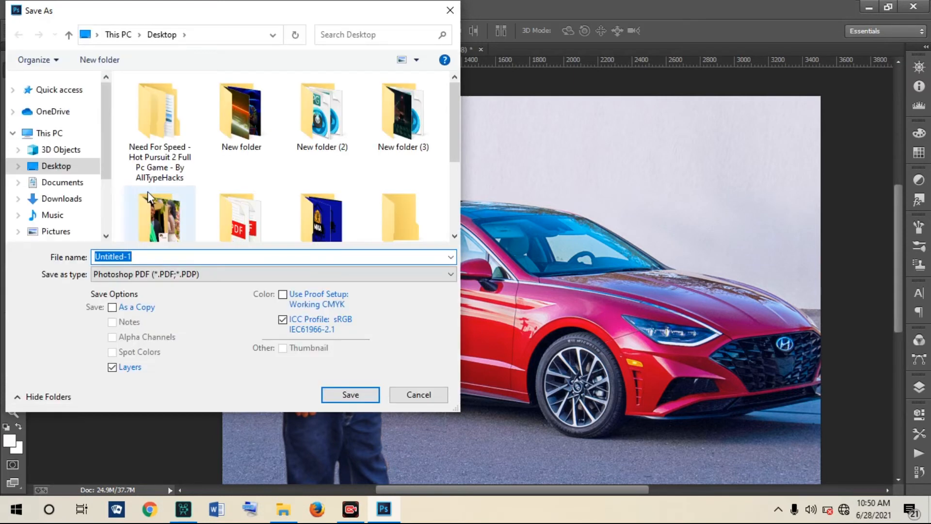
{"action": "type", "text": "go"}
{"action": "key", "text": "BackSpace"}
{"action": "key", "text": "BackSpace"}
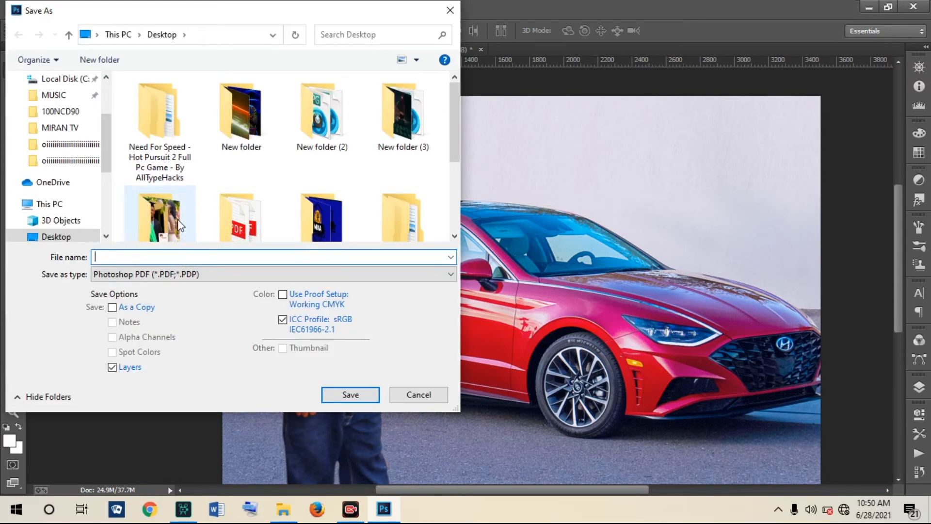
{"action": "type", "text": "GUHINDURA BACKGRAUND"}
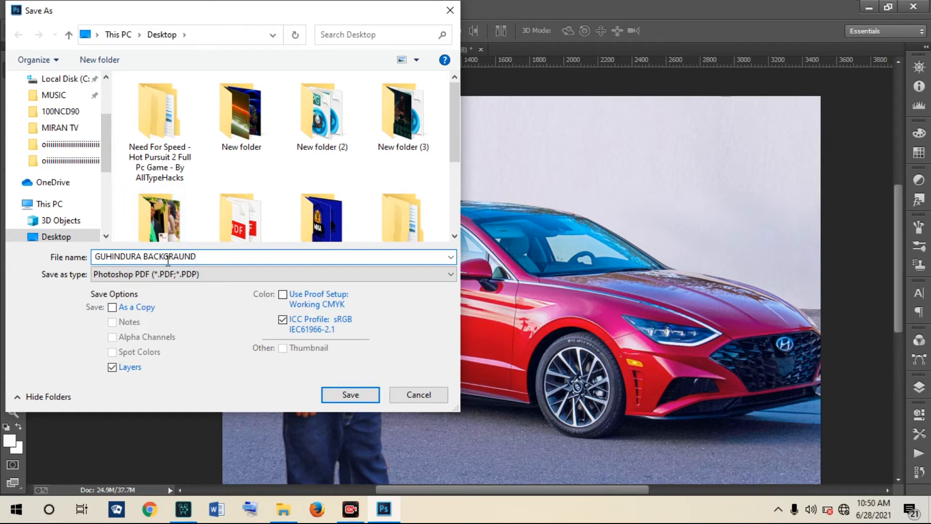
{"action": "left_click", "coordinate": [177, 258]}
{"action": "key", "text": "BackSpace"}
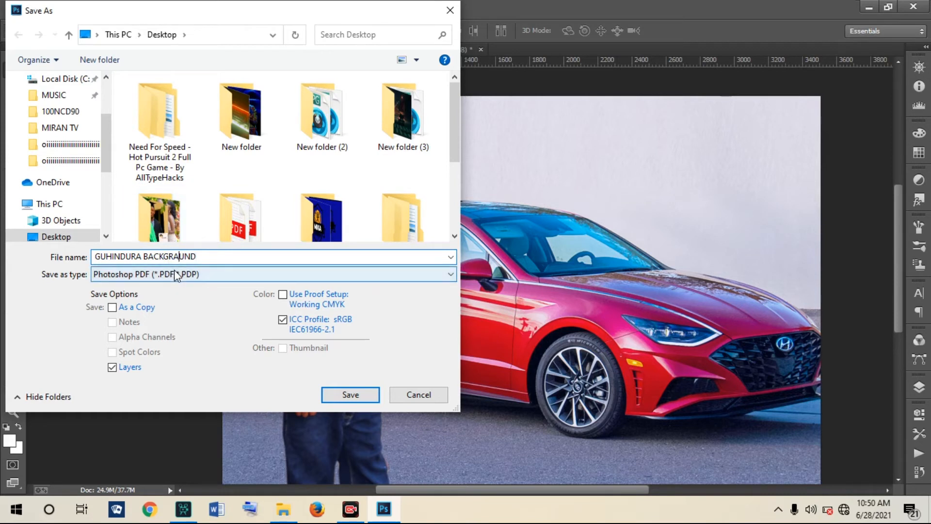
{"action": "type", "text": "O"}
- Save the file in JPEG format at Maximum quality 12 with the Baseline ("Standard") option
{"action": "left_click", "coordinate": [191, 275]}
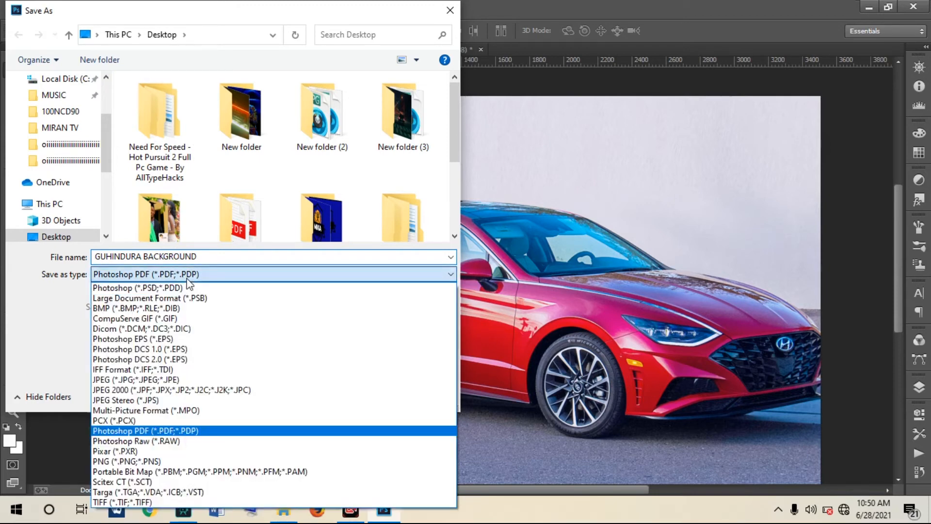
{"action": "left_click", "coordinate": [166, 384]}
{"action": "left_click", "coordinate": [338, 397]}
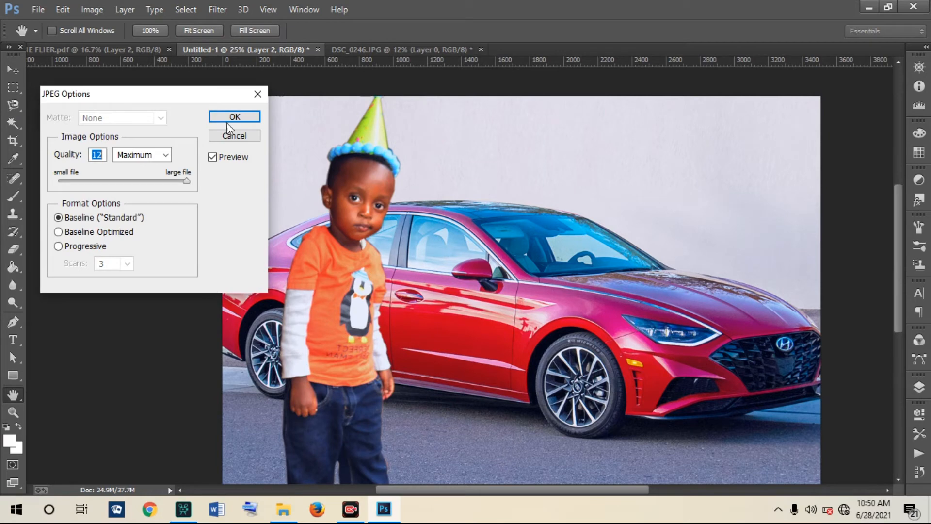
{"action": "left_click", "coordinate": [234, 117]}
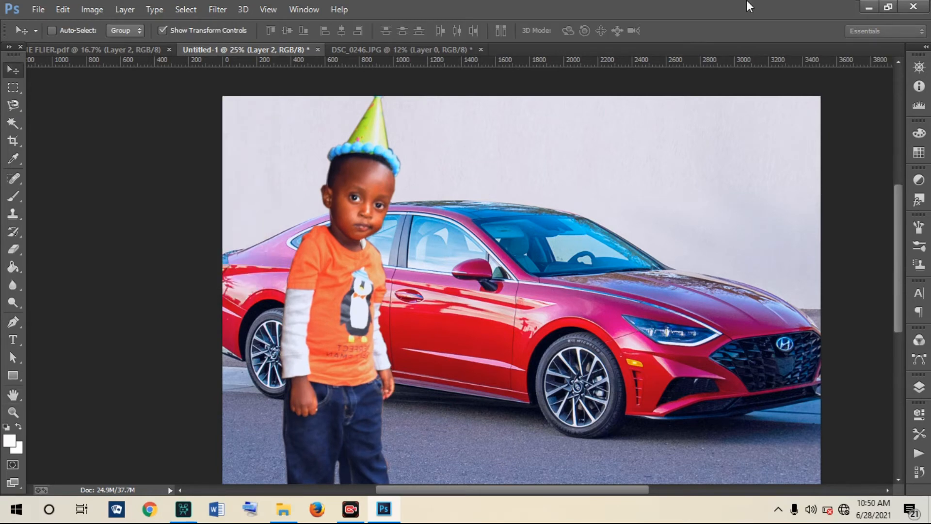
- Switch to the Windows desktop and make its icons visible
{"action": "left_click", "coordinate": [868, 8]}
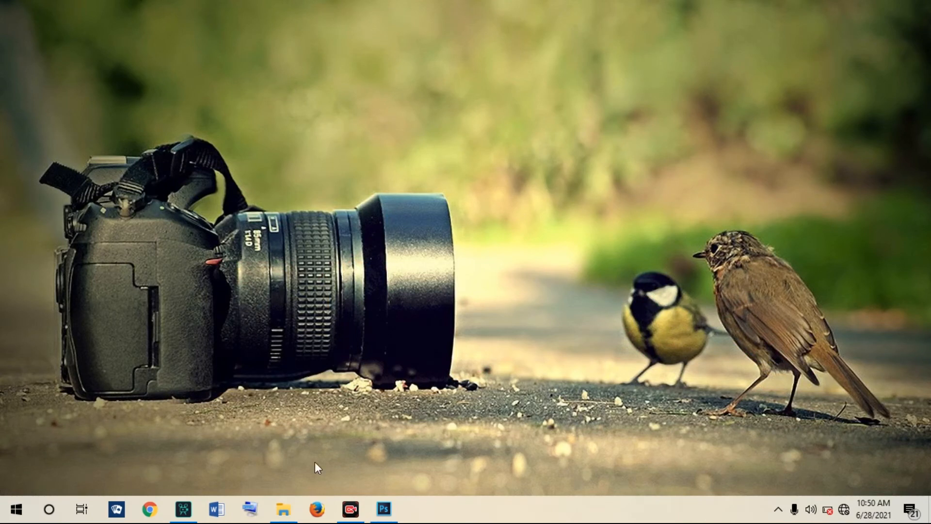
{"action": "left_click", "coordinate": [386, 514]}
{"action": "left_click", "coordinate": [384, 510]}
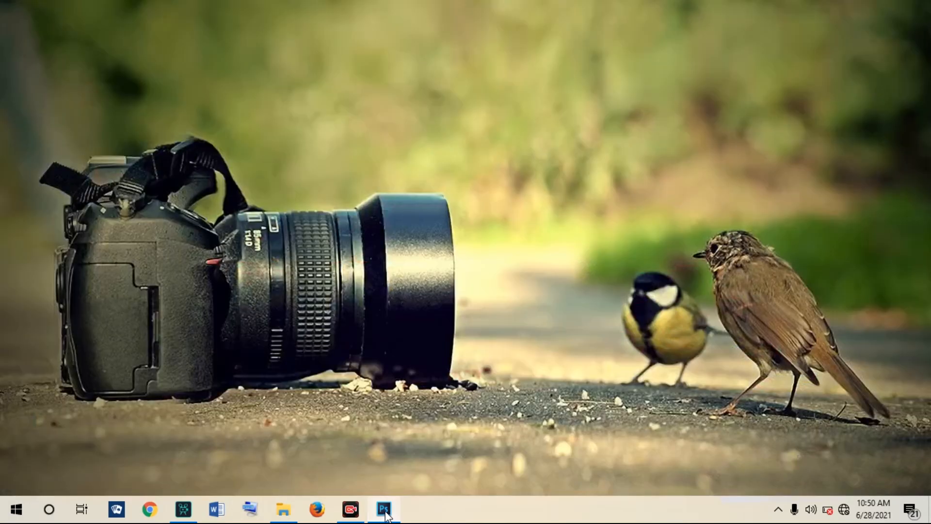
{"action": "right_click", "coordinate": [255, 97]}
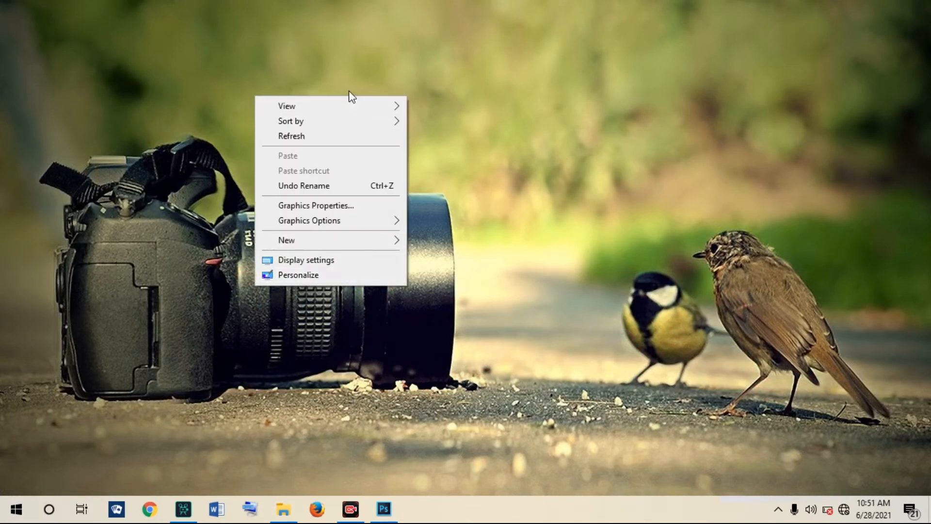
{"action": "mouse_move", "coordinate": [353, 106]}
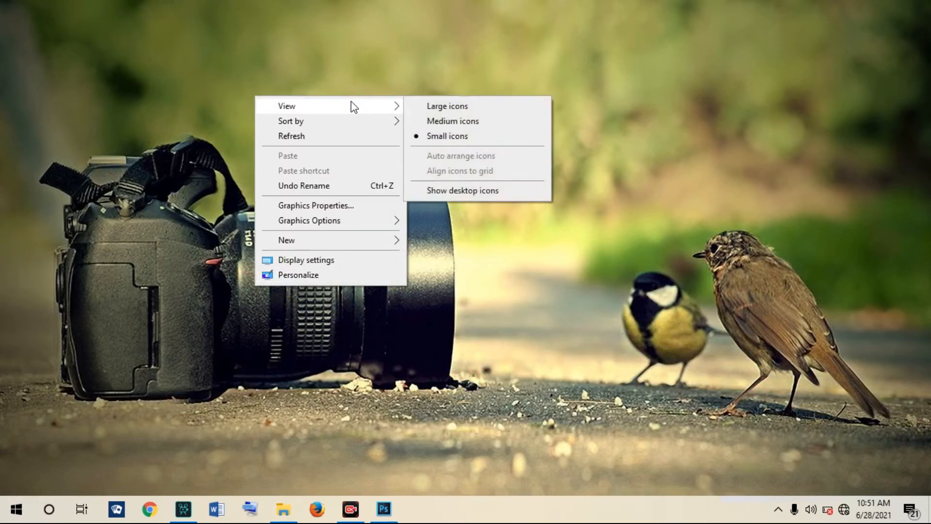
{"action": "left_click", "coordinate": [421, 190]}
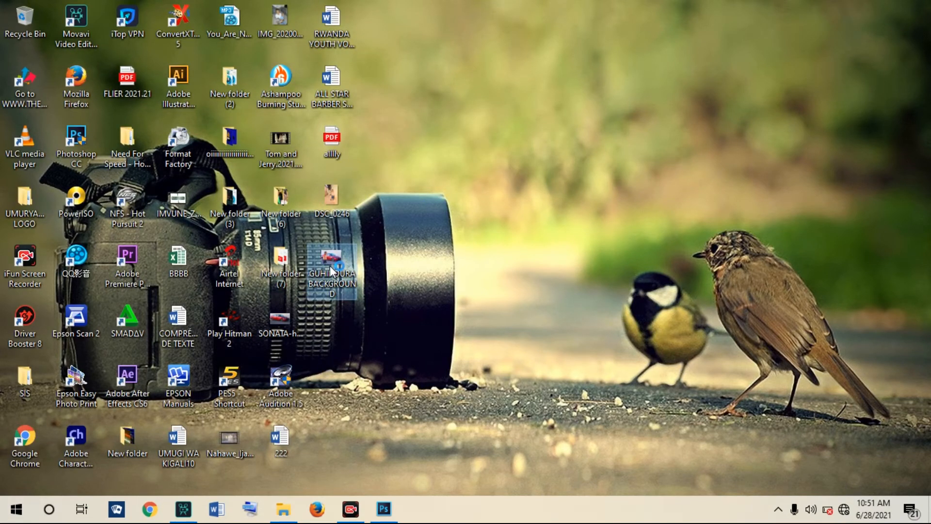
- Open the exported GUHINDURA BACKGROUND image in Photos to examine the finished composite, and minimize the viewer
{"action": "mouse_move", "coordinate": [330, 267]}
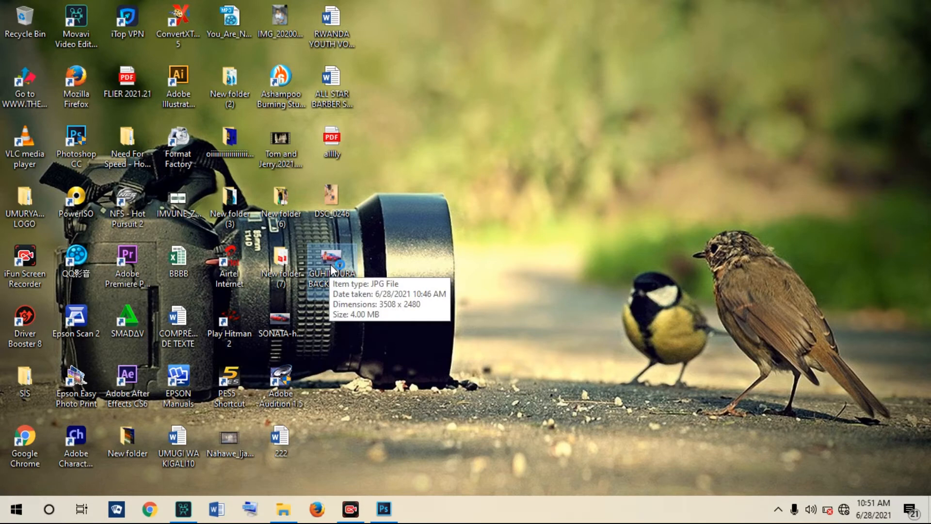
{"action": "double_click", "coordinate": [332, 268]}
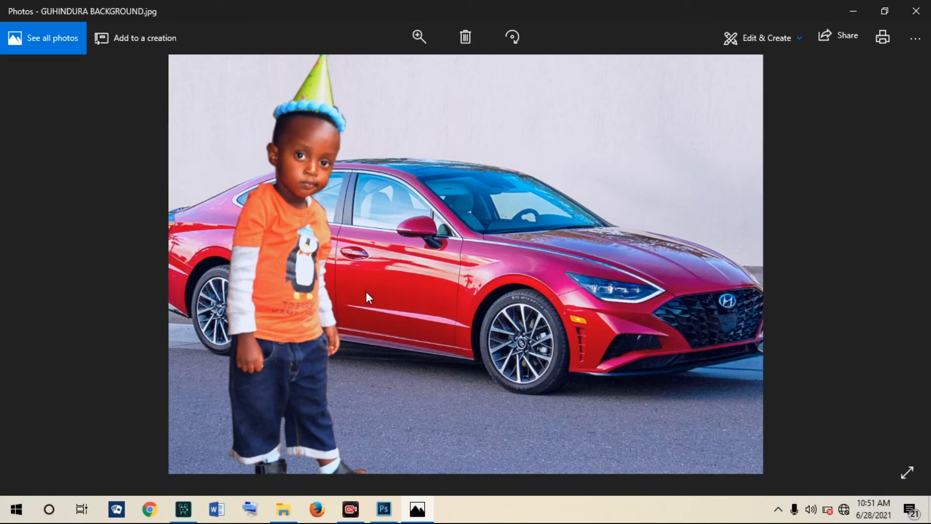
{"action": "left_click", "coordinate": [855, 10]}
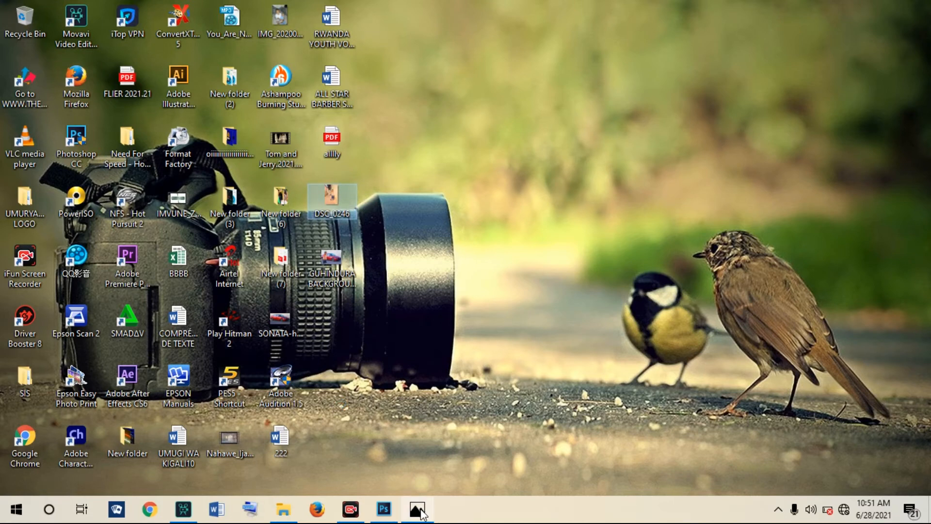
{"action": "mouse_move", "coordinate": [423, 515]}
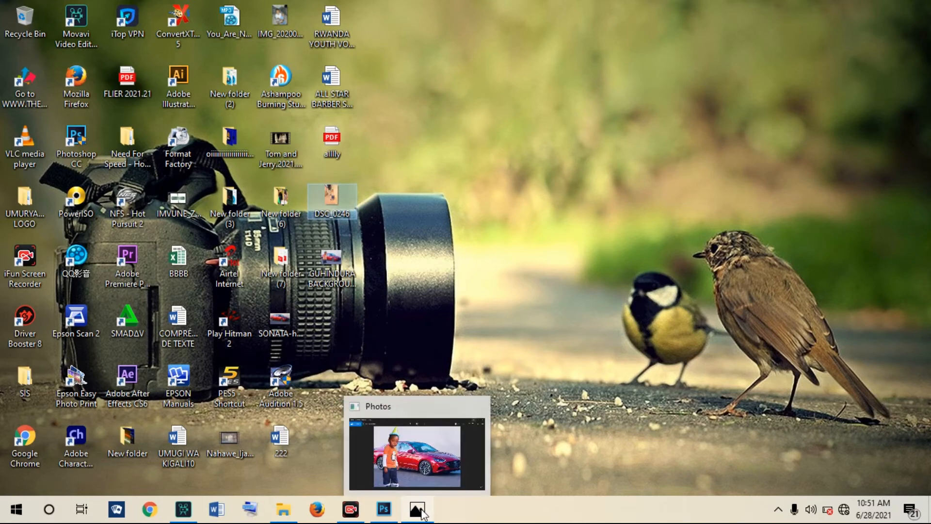
- Compare the original boy photo with the exported GUHINDURA BACKGROUND image side by side in Photos, and close both viewers
{"action": "left_click", "coordinate": [421, 512]}
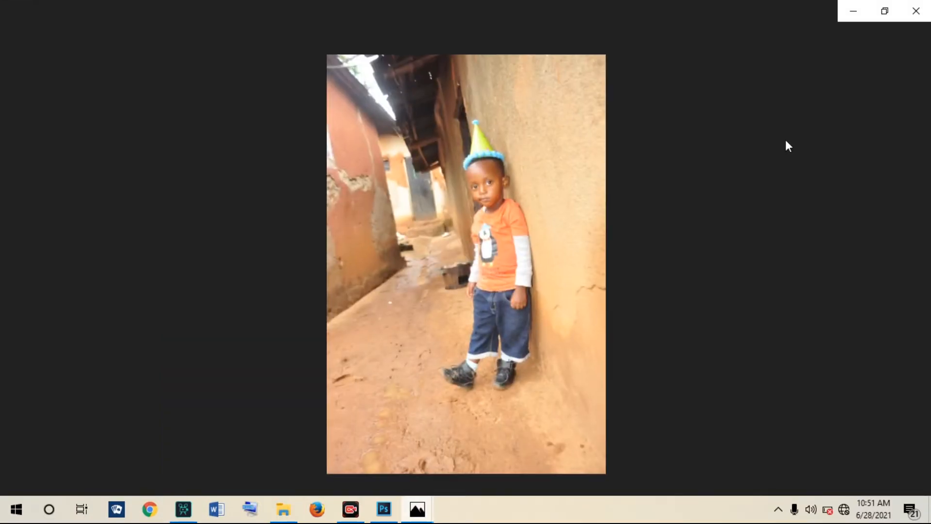
{"action": "left_click", "coordinate": [883, 12]}
{"action": "left_click", "coordinate": [880, 11]}
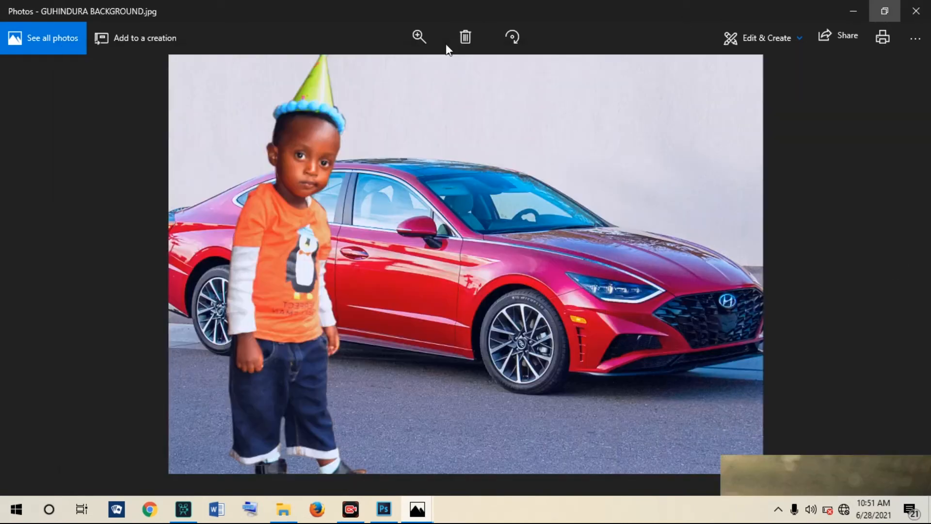
{"action": "left_click_drag", "start_coordinate": [374, 60], "coordinate": [686, 57]}
{"action": "left_click_drag", "start_coordinate": [338, 62], "coordinate": [144, 54]}
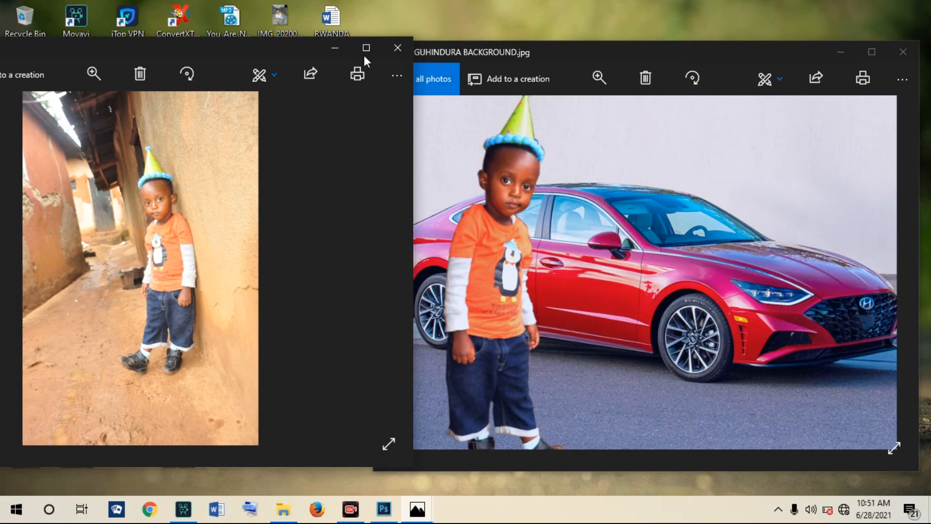
{"action": "left_click", "coordinate": [399, 51]}
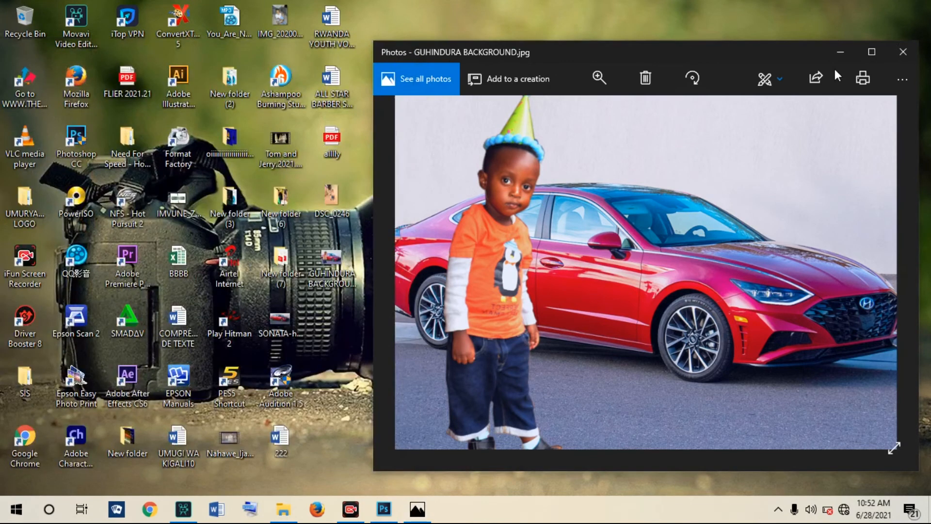
{"action": "left_click", "coordinate": [903, 52]}
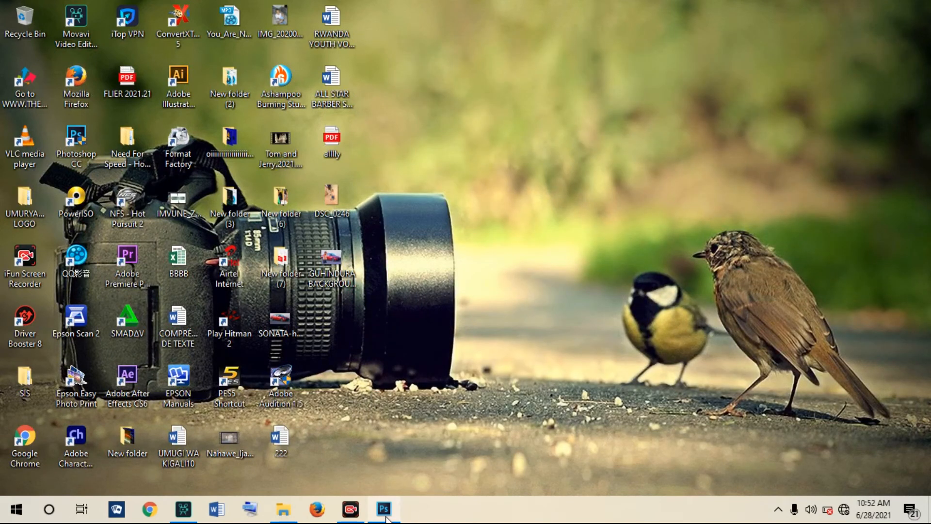
- Switch to Photoshop and toggle the Rectangle 1 layer's visibility to compare the composite with and without the blue overlay
{"action": "left_click", "coordinate": [384, 509]}
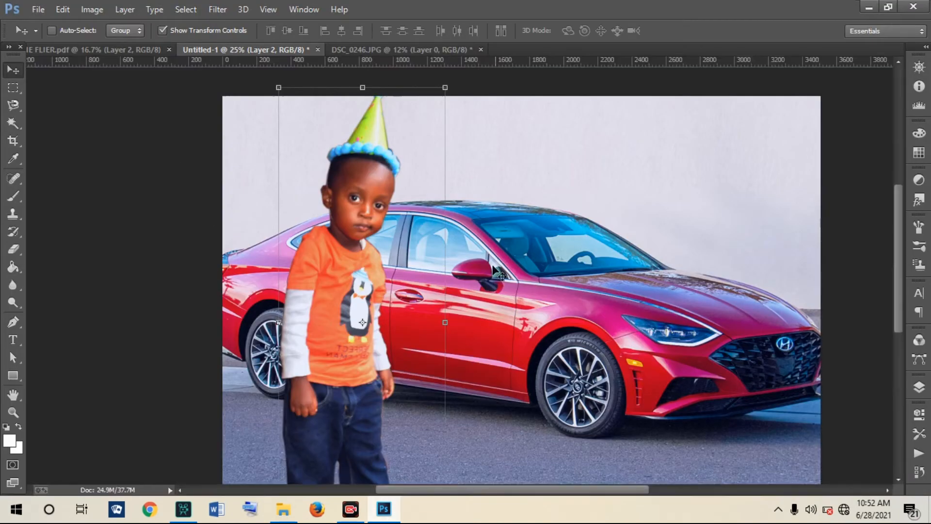
{"action": "left_click", "coordinate": [919, 387]}
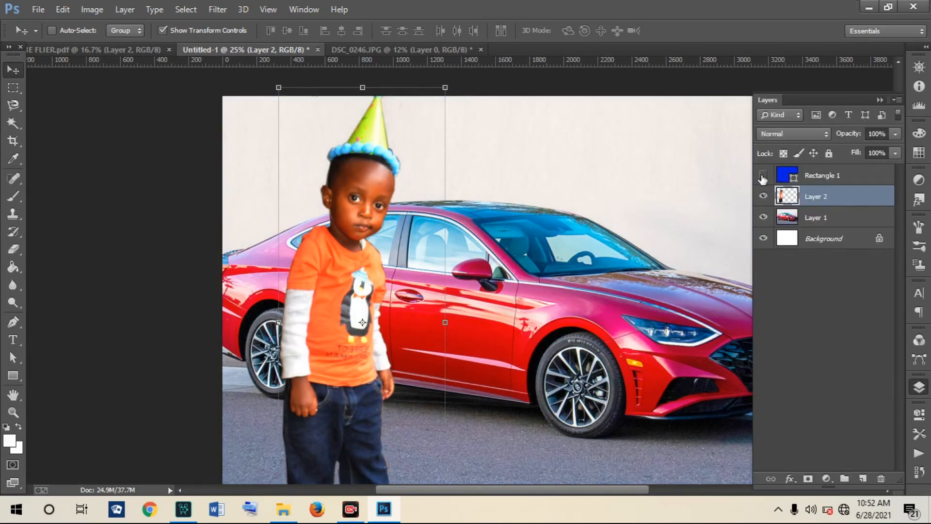
{"action": "left_click", "coordinate": [763, 176]}
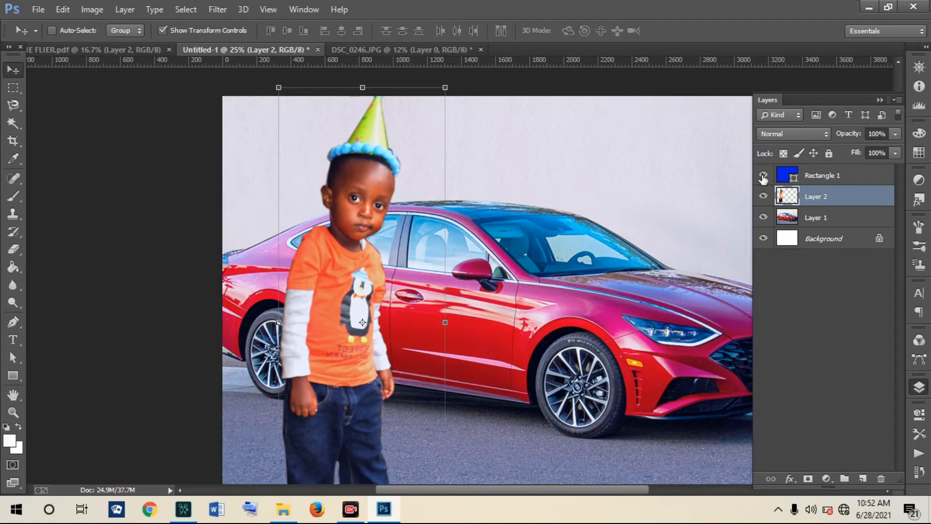
- Start opening another image and browse to the MIRAN STUDIO folder on Local Disk (E:)
{"action": "left_click", "coordinate": [38, 11]}
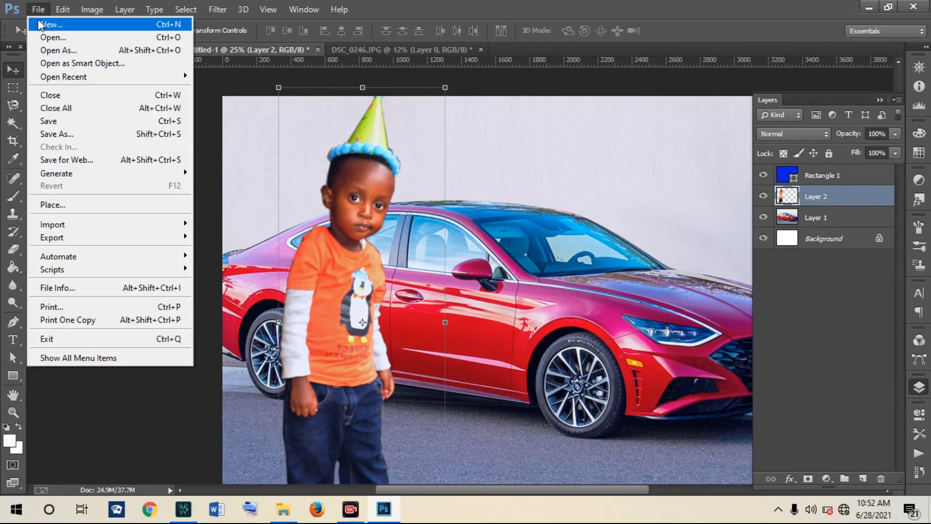
{"action": "left_click", "coordinate": [76, 38]}
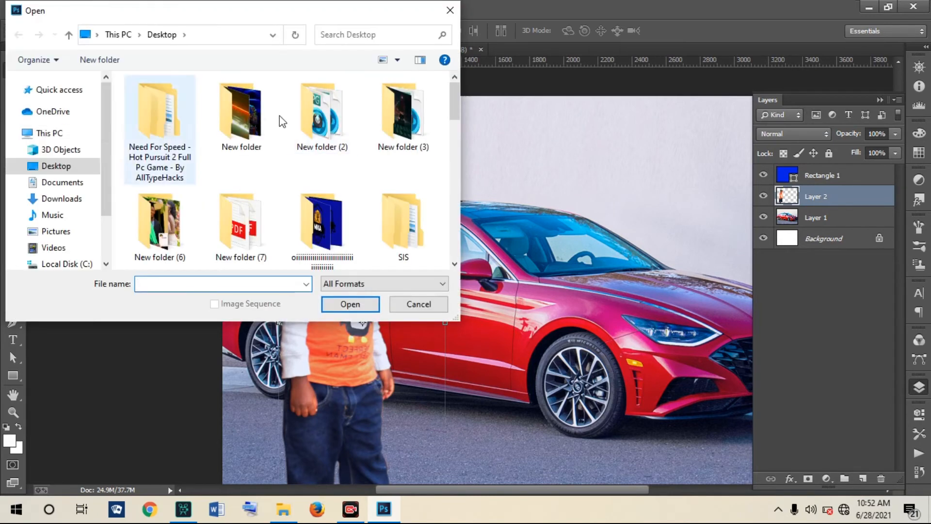
{"action": "scroll", "coordinate": [58, 250], "scroll_direction": "down", "scroll_amount": 3}
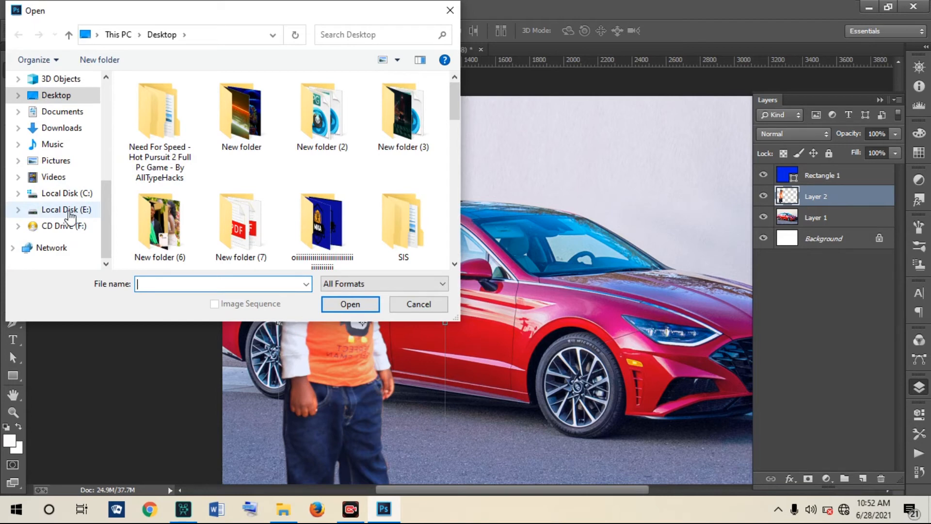
{"action": "left_click", "coordinate": [62, 209]}
{"action": "scroll", "coordinate": [177, 223], "scroll_direction": "down", "scroll_amount": 3}
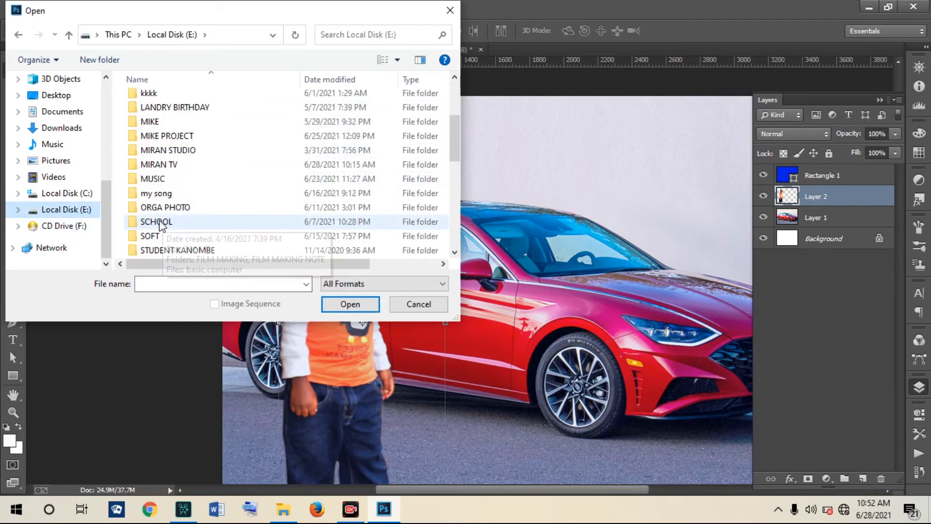
{"action": "scroll", "coordinate": [159, 202], "scroll_direction": "down", "scroll_amount": 2}
{"action": "scroll", "coordinate": [159, 201], "scroll_direction": "up", "scroll_amount": 2}
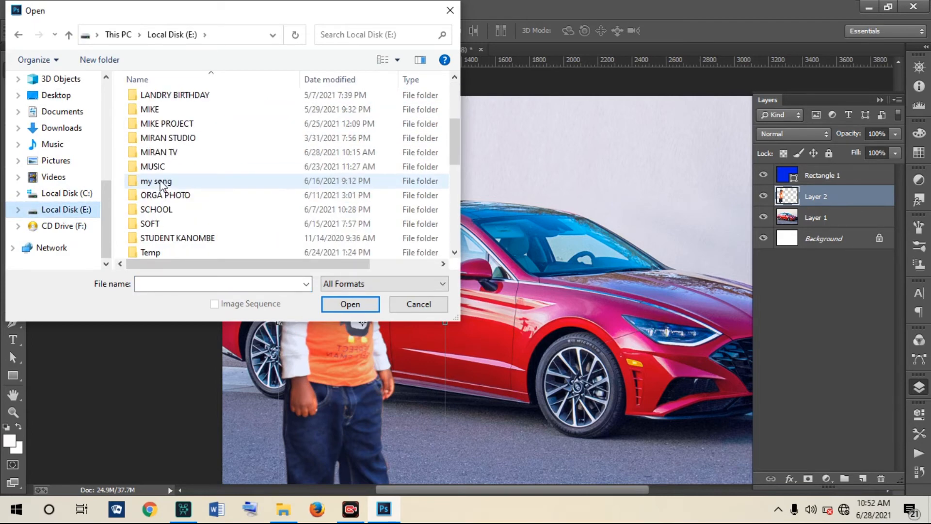
{"action": "double_click", "coordinate": [165, 138]}
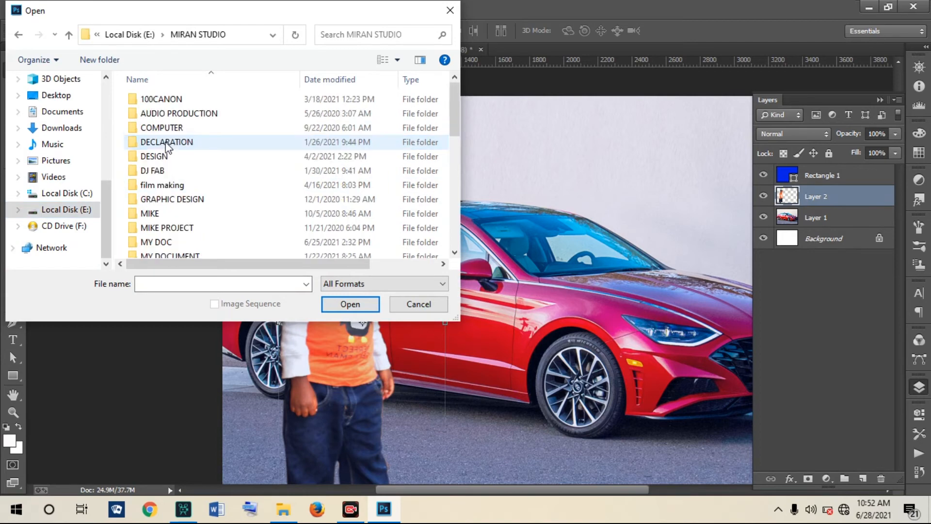
- Browse through the GRAPHIC DESIGN and BACKGROUND folders into the Studio background'' folder
{"action": "double_click", "coordinate": [160, 199]}
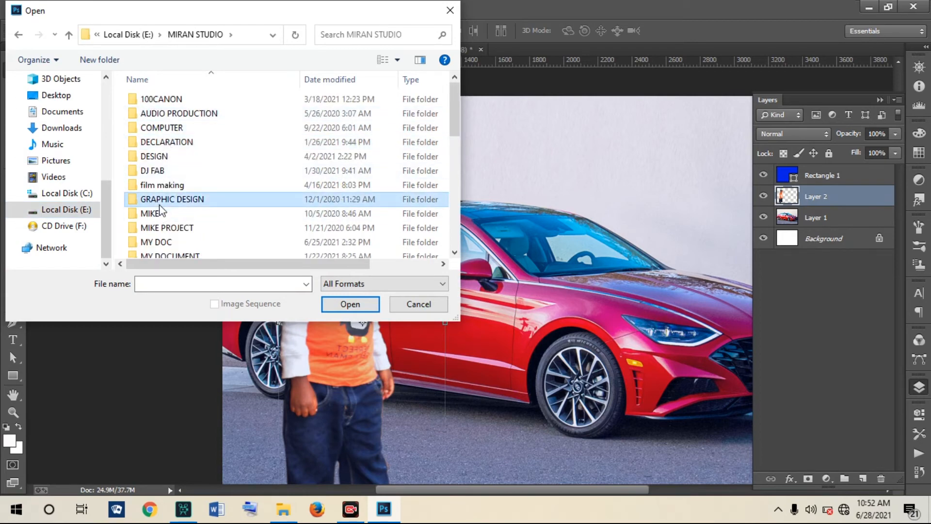
{"action": "left_click", "coordinate": [160, 115]}
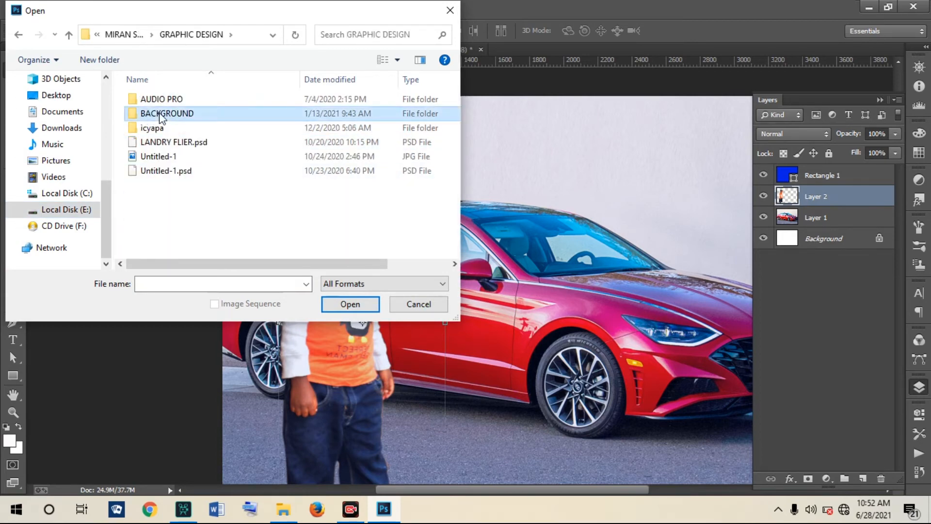
{"action": "double_click", "coordinate": [161, 114]}
{"action": "scroll", "coordinate": [154, 204], "scroll_direction": "down", "scroll_amount": 2}
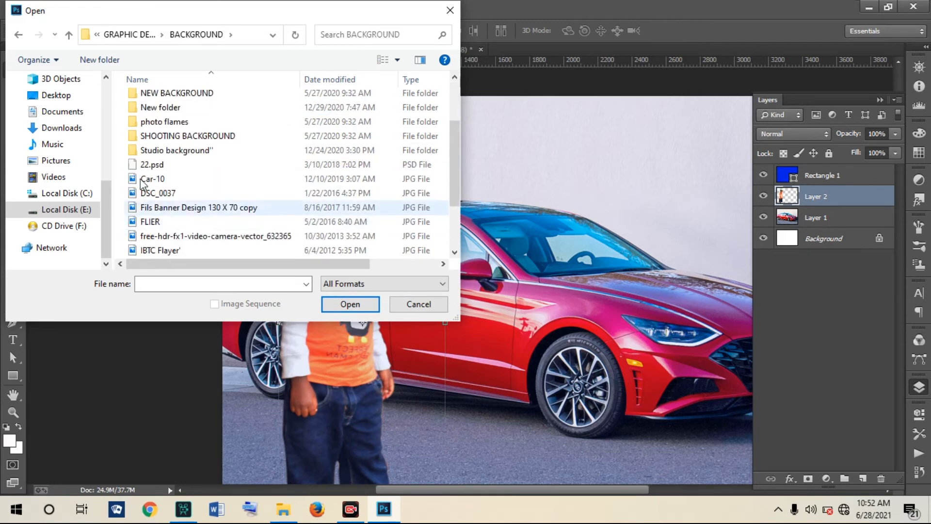
{"action": "left_click", "coordinate": [174, 137]}
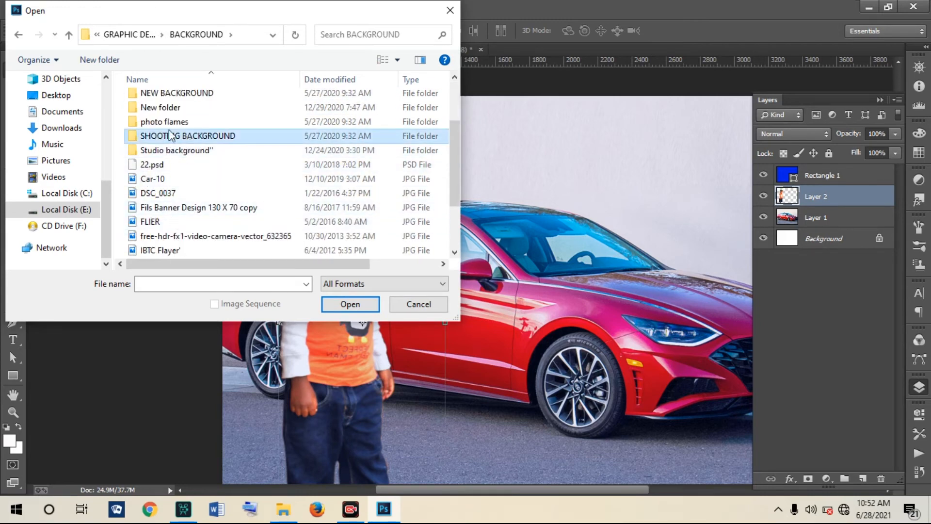
{"action": "left_click", "coordinate": [160, 123]}
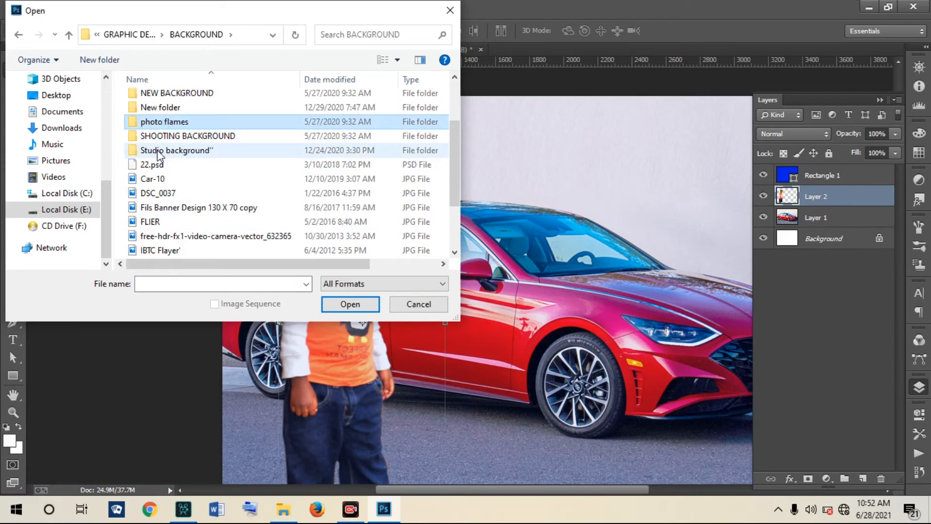
{"action": "double_click", "coordinate": [162, 152]}
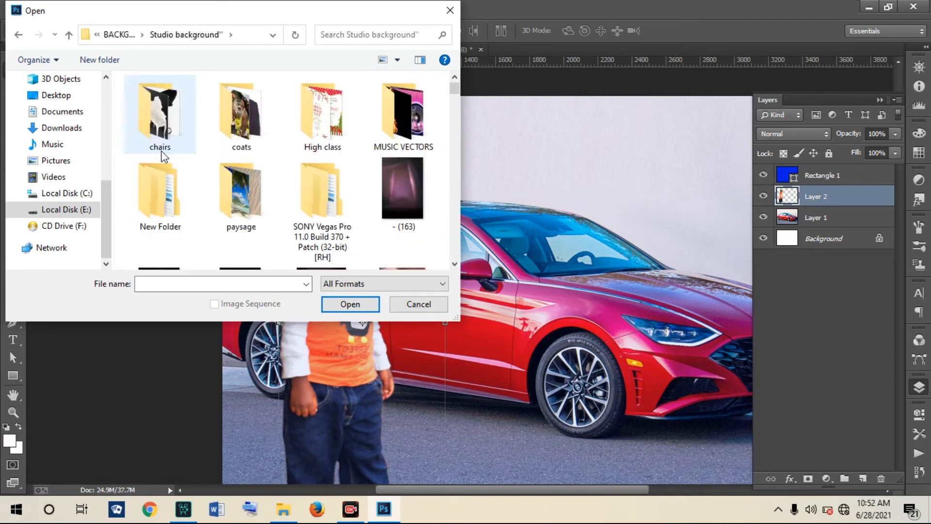
- Find and open the sunset landscape image 414 as a new background, and dock its window with the other documents
{"action": "scroll", "coordinate": [230, 176], "scroll_direction": "down", "scroll_amount": 2}
{"action": "scroll", "coordinate": [230, 176], "scroll_direction": "down", "scroll_amount": 5}
{"action": "left_click_drag", "start_coordinate": [453, 98], "coordinate": [458, 139]}
{"action": "scroll", "coordinate": [454, 138], "scroll_direction": "down", "scroll_amount": 8}
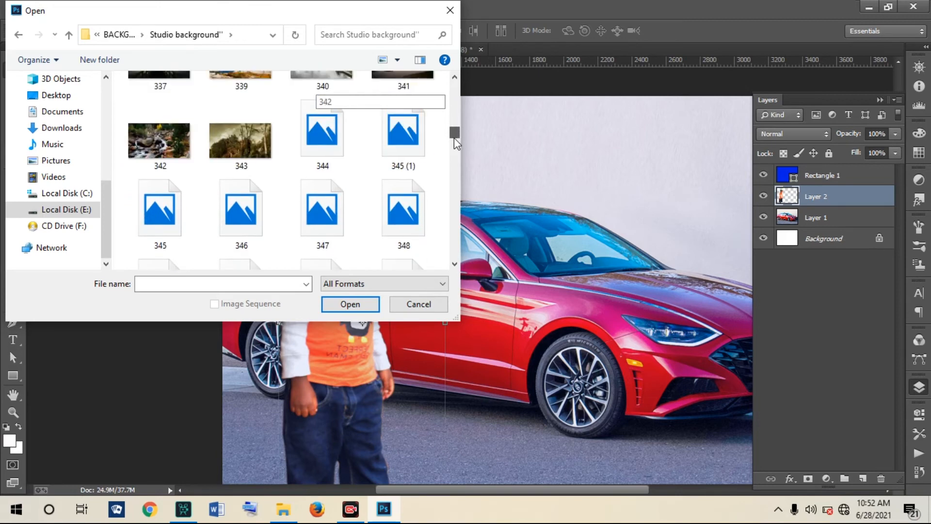
{"action": "left_click_drag", "start_coordinate": [454, 140], "coordinate": [456, 144]}
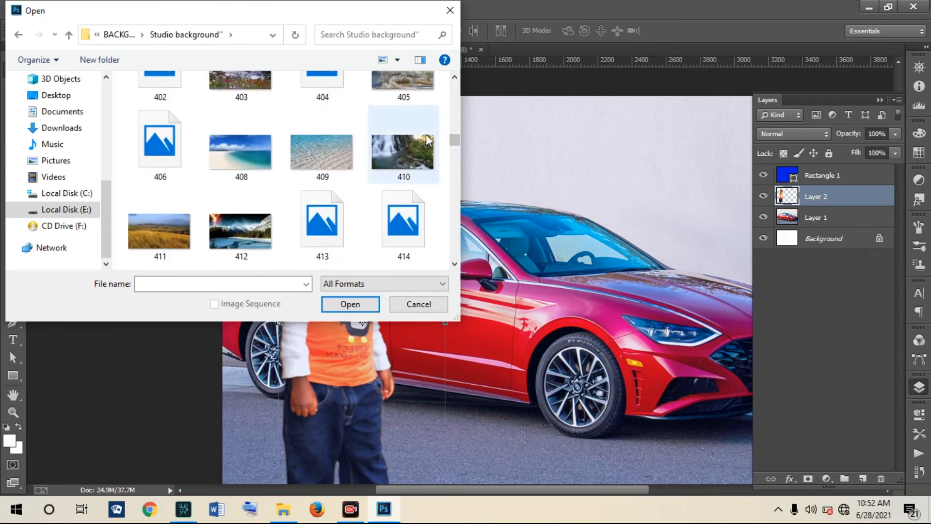
{"action": "left_click_drag", "start_coordinate": [453, 140], "coordinate": [454, 141]}
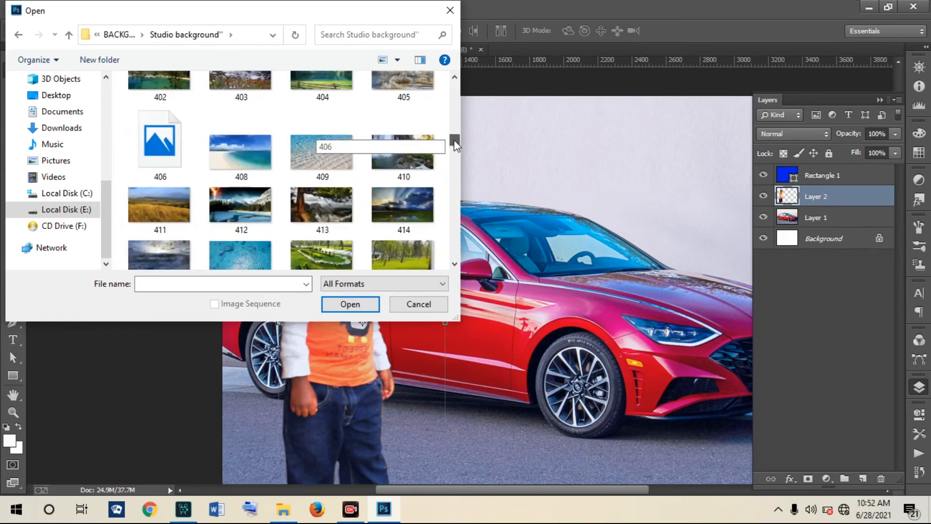
{"action": "left_click", "coordinate": [394, 202]}
{"action": "left_click", "coordinate": [349, 304]}
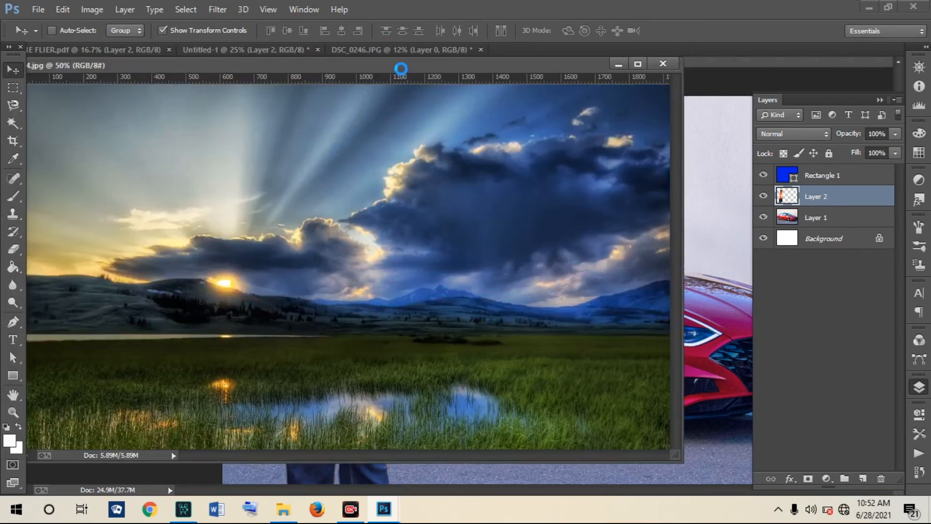
{"action": "mouse_move", "coordinate": [496, 64]}
{"action": "left_mouse_down"}
{"action": "mouse_move", "coordinate": [522, 54]}
{"action": "mouse_move", "coordinate": [508, 70]}
{"action": "left_mouse_up"}
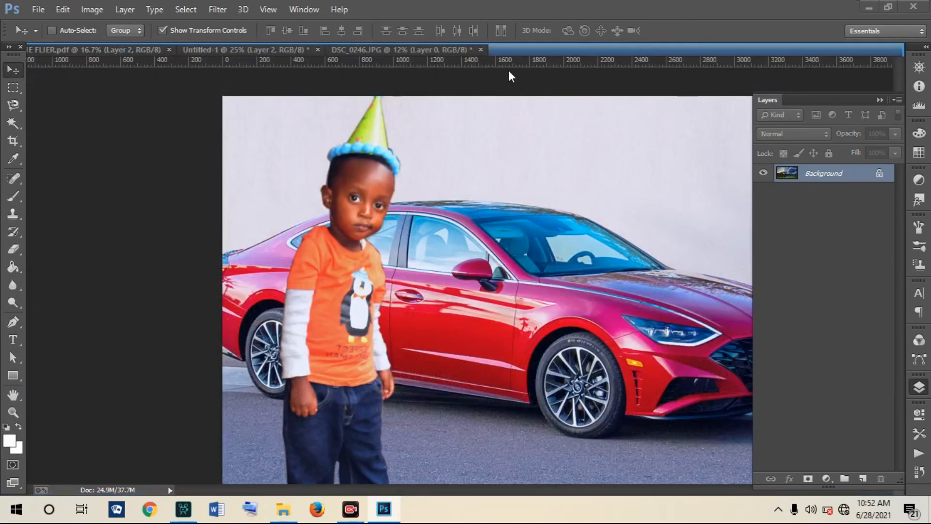
- Apply an automatic Curves adjustment to the landscape image
{"action": "left_click", "coordinate": [93, 10]}
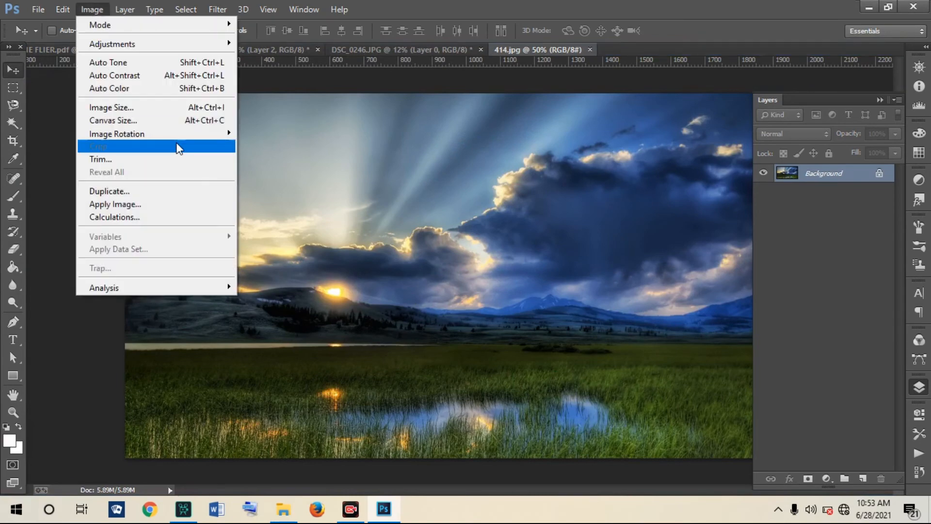
{"action": "mouse_move", "coordinate": [189, 44]}
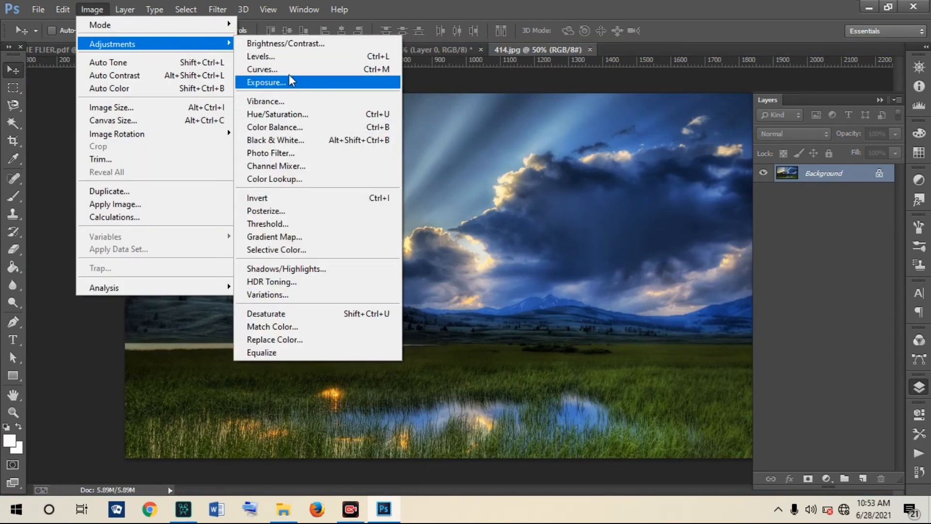
{"action": "left_click", "coordinate": [301, 71]}
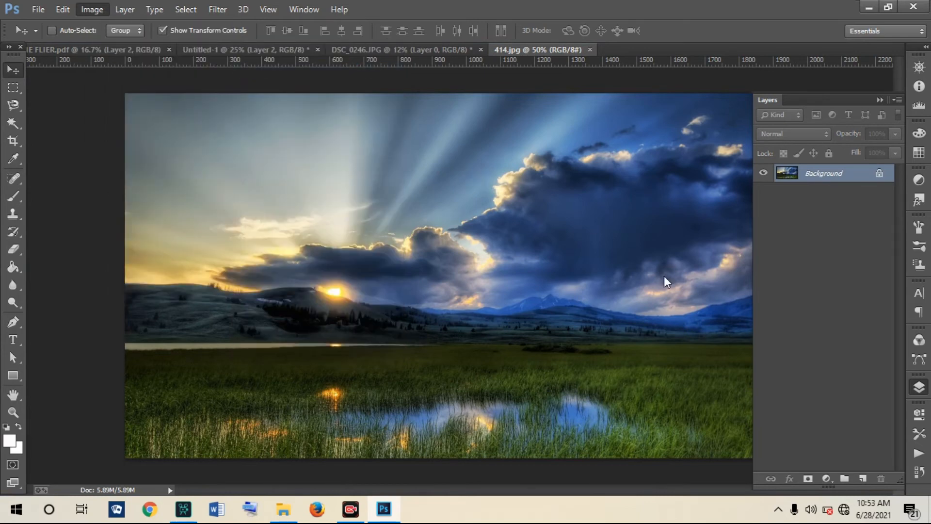
{"action": "left_click", "coordinate": [903, 179]}
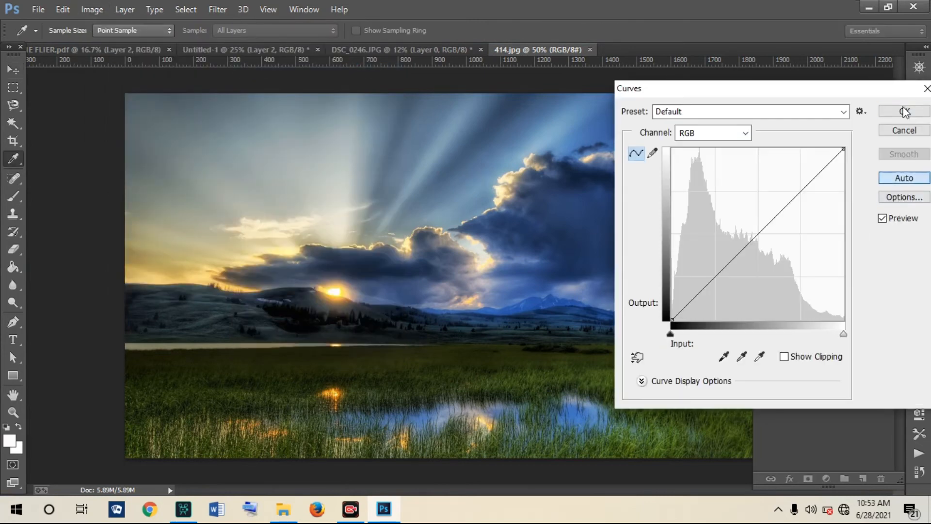
{"action": "left_click", "coordinate": [904, 111]}
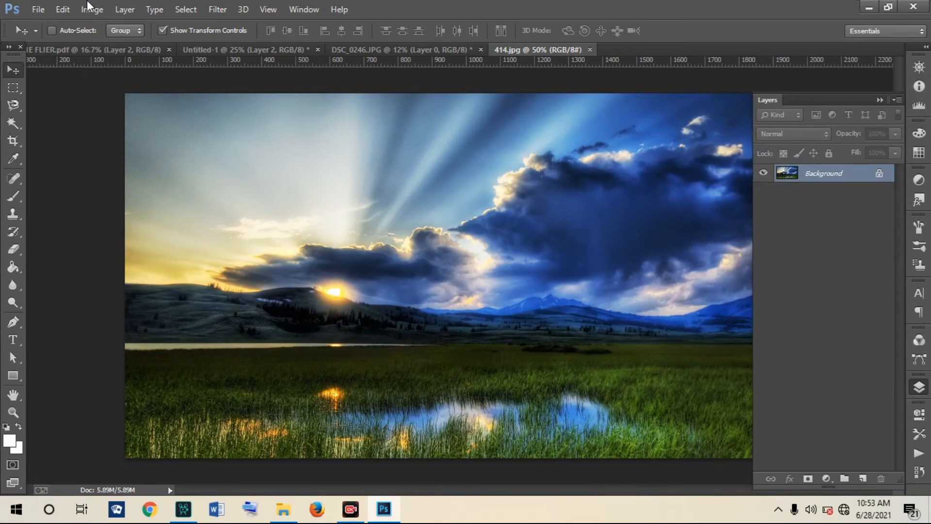
- Apply an automatic Levels adjustment to the landscape image
{"action": "left_click", "coordinate": [90, 10]}
{"action": "mouse_move", "coordinate": [219, 46]}
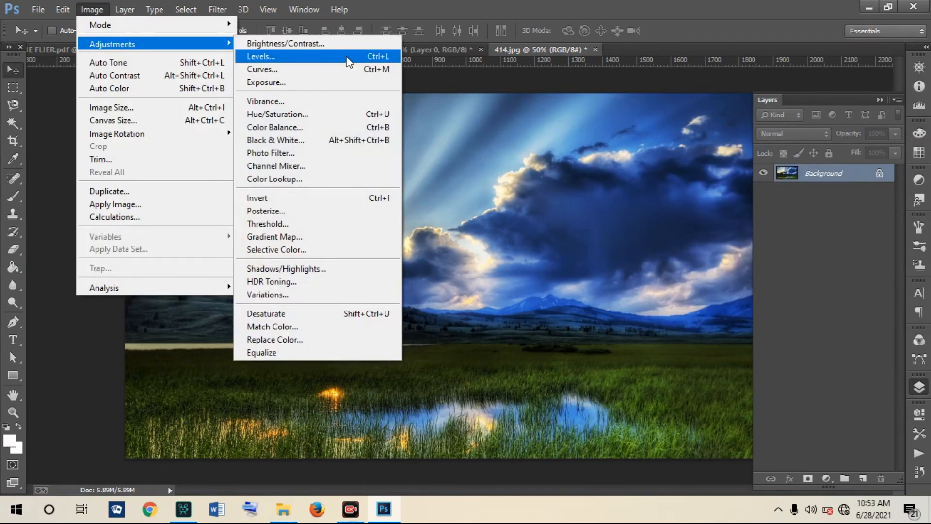
{"action": "left_click", "coordinate": [350, 58]}
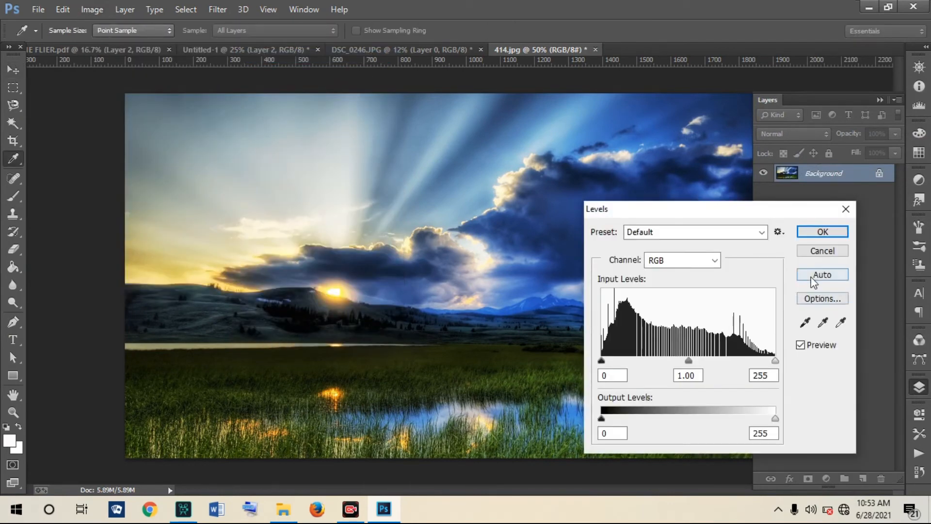
{"action": "left_click", "coordinate": [812, 279]}
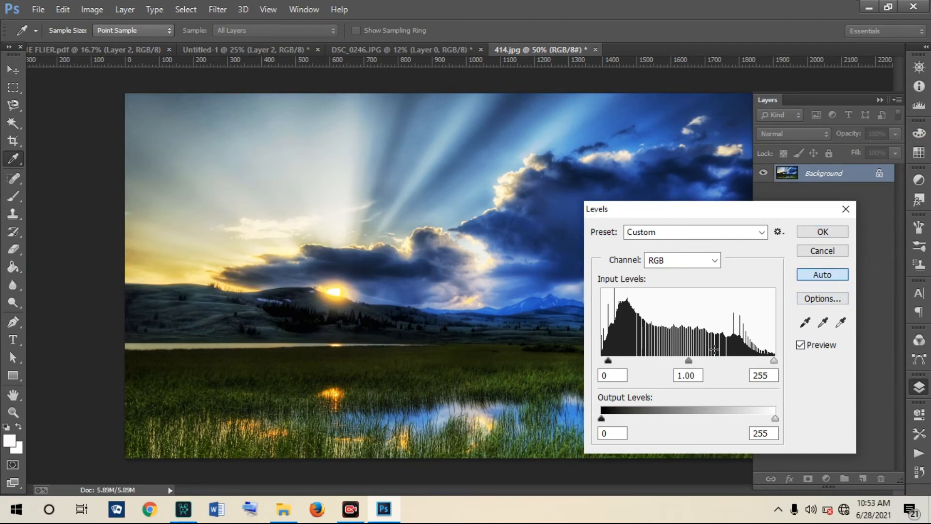
{"action": "left_click", "coordinate": [818, 234]}
- In the Untitled-1 composite, hide Rectangle 1 and the boy's Layer 2, and make the car's Layer 1 active
{"action": "key", "text": "v"}
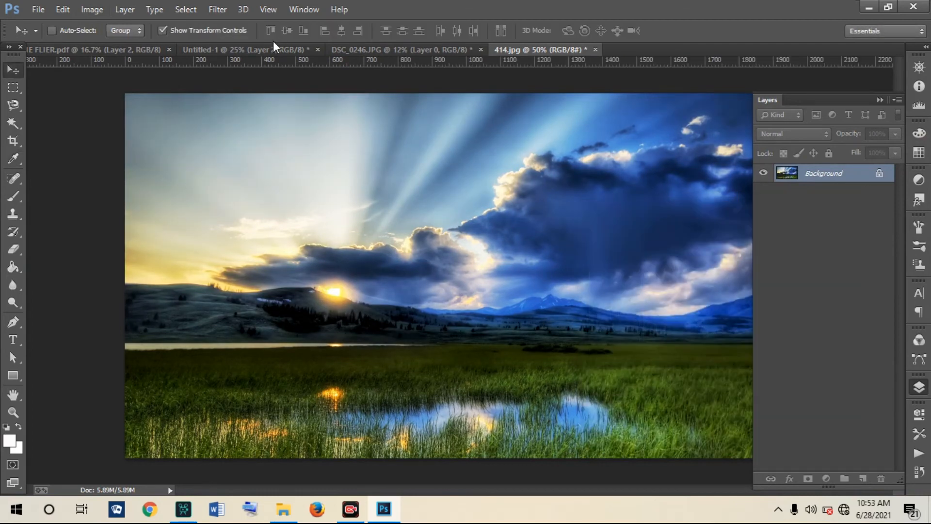
{"action": "left_click", "coordinate": [351, 50]}
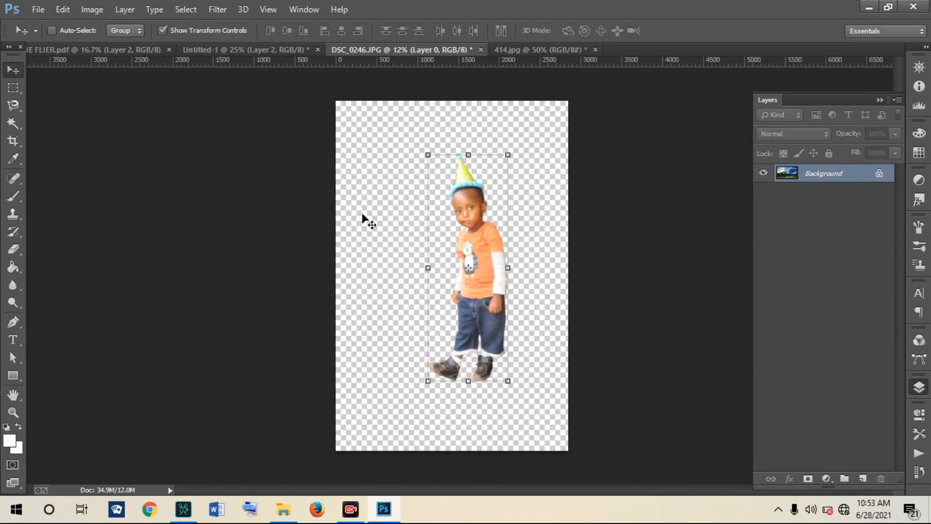
{"action": "left_click", "coordinate": [284, 48]}
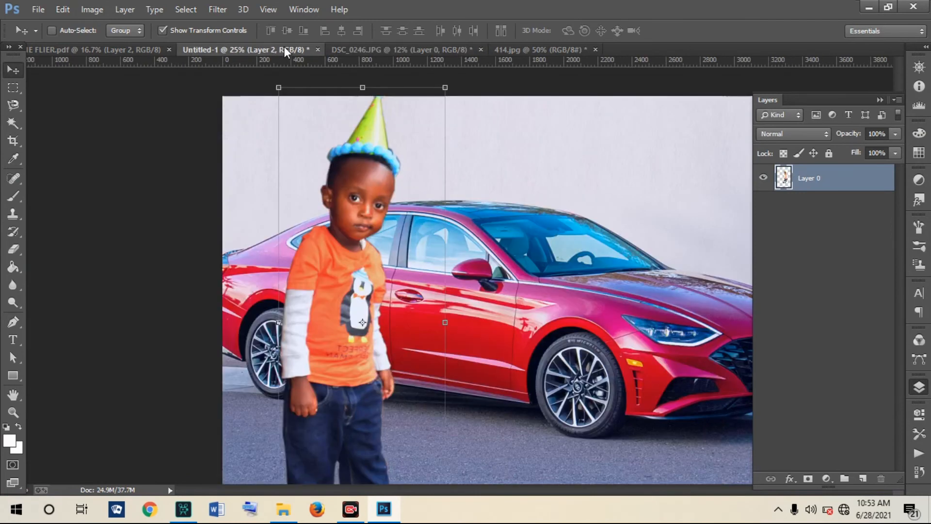
{"action": "left_click", "coordinate": [764, 175]}
{"action": "left_click", "coordinate": [764, 196]}
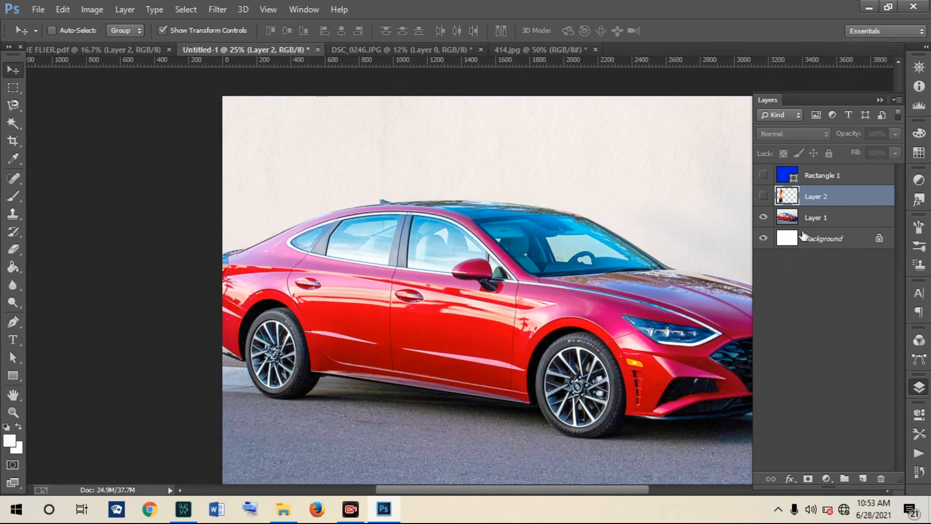
{"action": "left_click", "coordinate": [814, 221]}
{"action": "left_click", "coordinate": [880, 99]}
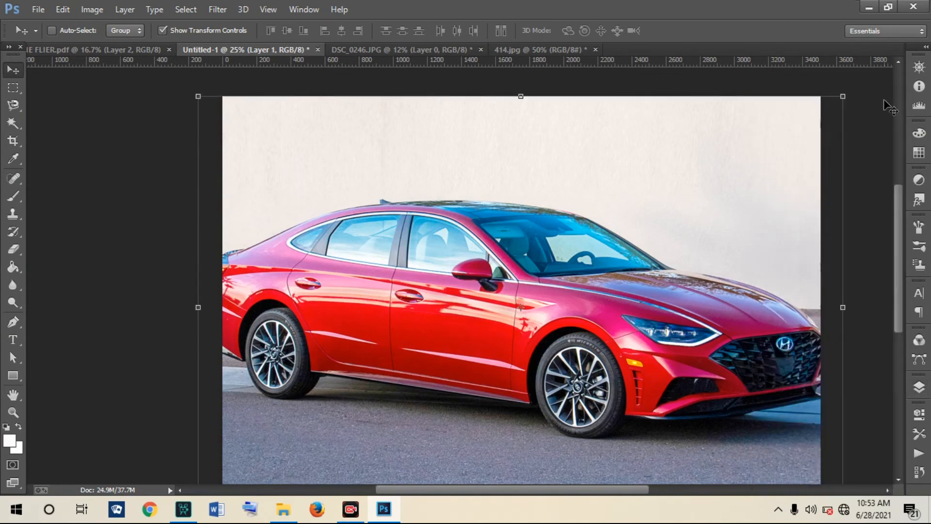
{"action": "left_click", "coordinate": [13, 123]}
{"action": "left_click", "coordinate": [290, 139]}
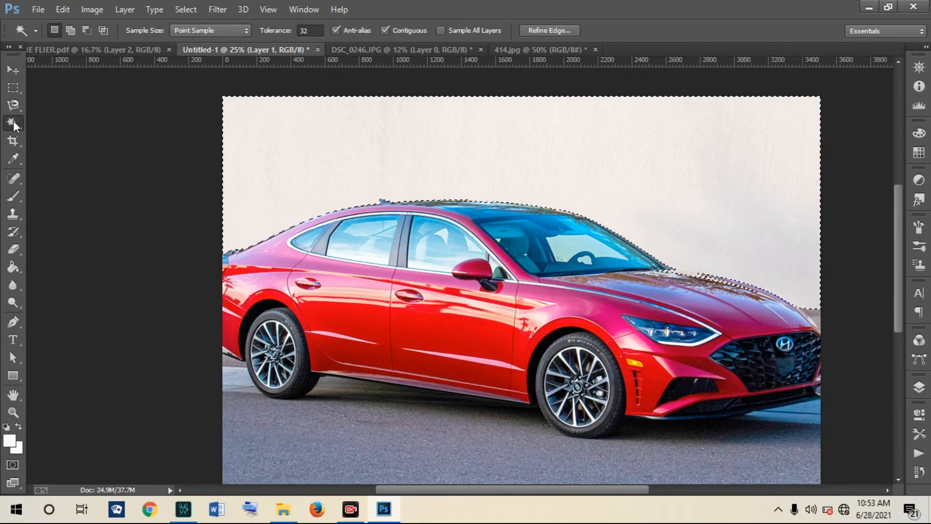
{"action": "key", "text": "m"}
{"action": "left_click", "coordinate": [313, 153]}
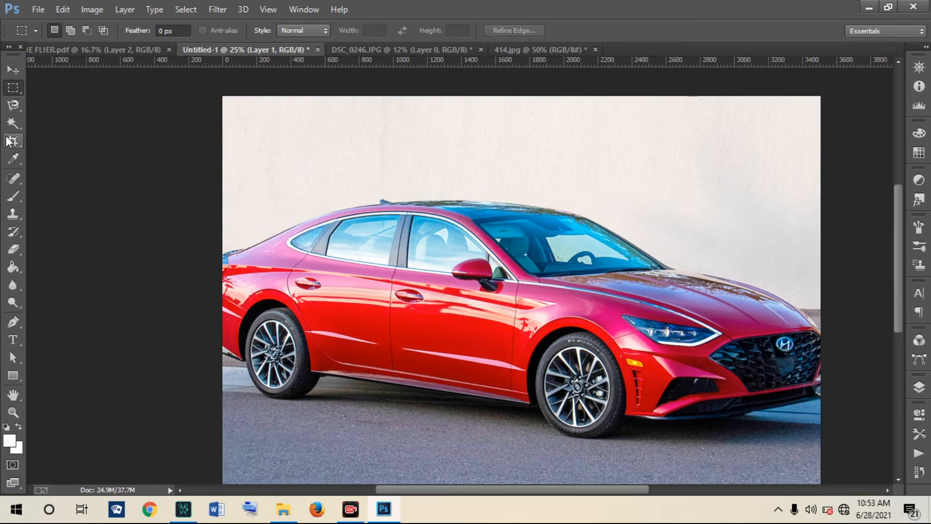
- Start a Pen tool path at the car's rear edge, tracing the trunk, rear window line and roof antenna
{"action": "left_click", "coordinate": [13, 322]}
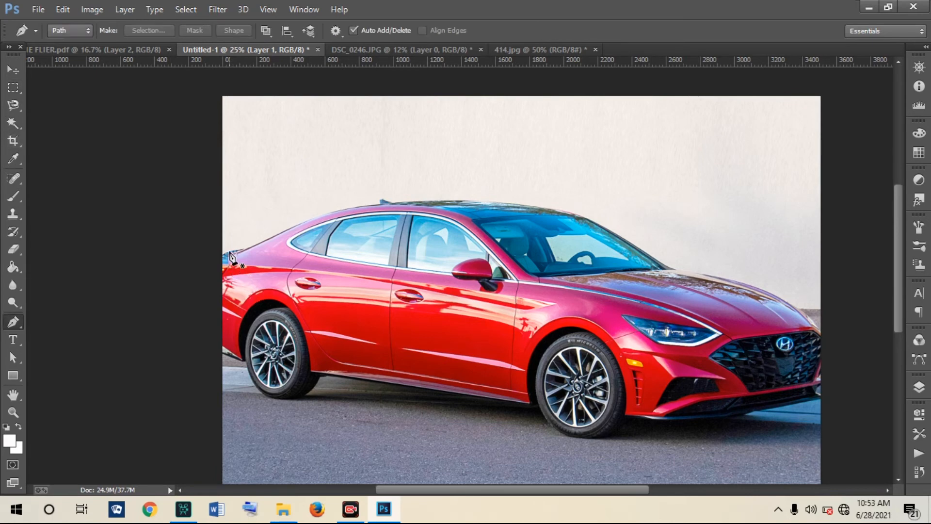
{"action": "scroll", "coordinate": [230, 261], "scroll_direction": "up", "scroll_amount": 4}
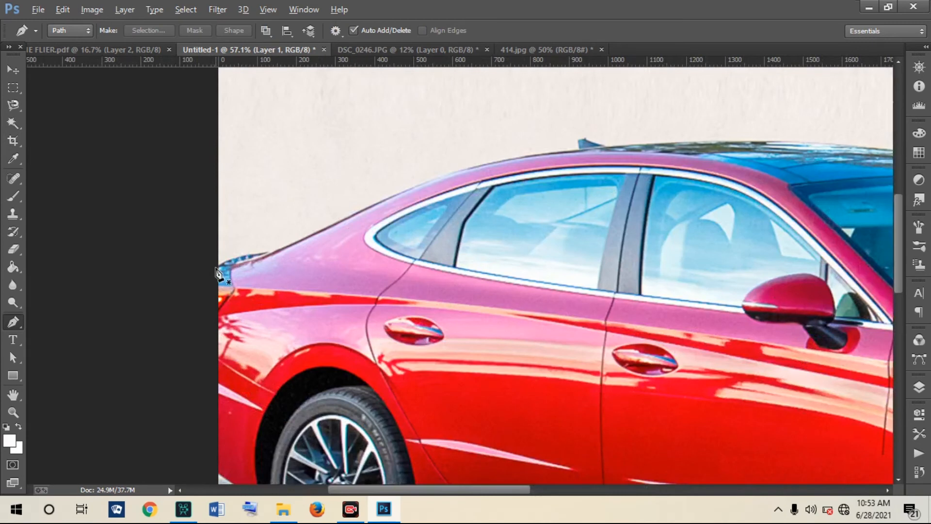
{"action": "scroll", "coordinate": [218, 273], "scroll_direction": "up", "scroll_amount": 1}
{"action": "left_click", "coordinate": [219, 267]}
{"action": "left_click_drag", "start_coordinate": [251, 253], "coordinate": [264, 249]}
{"action": "left_click", "coordinate": [271, 252]}
{"action": "left_click", "coordinate": [316, 235]}
{"action": "left_click", "coordinate": [416, 186]}
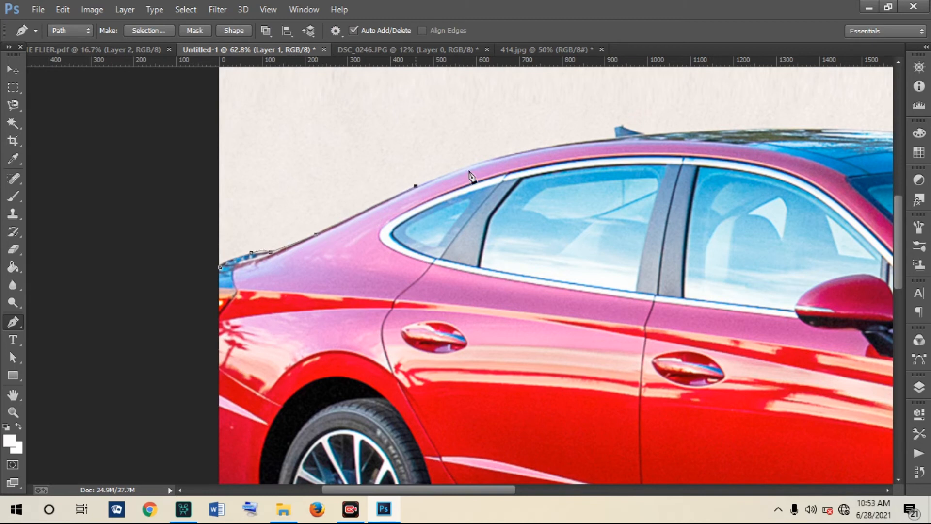
{"action": "left_click", "coordinate": [505, 155]}
{"action": "left_click", "coordinate": [611, 137]}
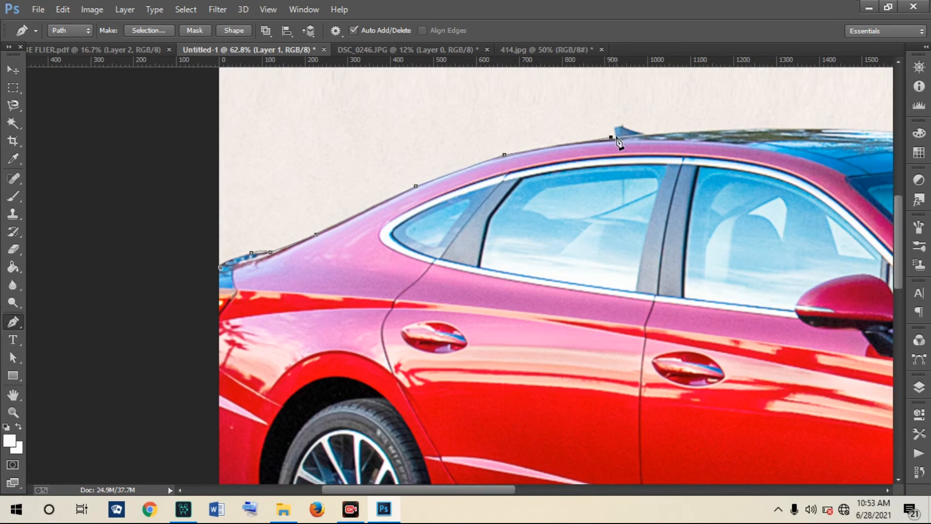
{"action": "left_click", "coordinate": [629, 127]}
{"action": "left_click", "coordinate": [646, 135]}
- Continue the path along the car's roof, down the windshield edge and onto the hood
{"action": "left_click_drag", "start_coordinate": [485, 493], "coordinate": [599, 494]}
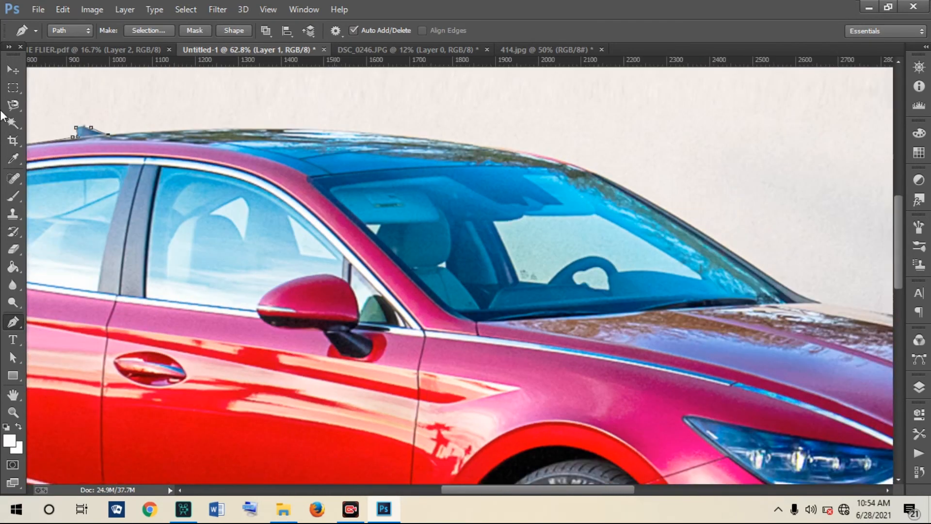
{"action": "left_click_drag", "start_coordinate": [311, 129], "coordinate": [345, 130]}
{"action": "left_click", "coordinate": [499, 147]}
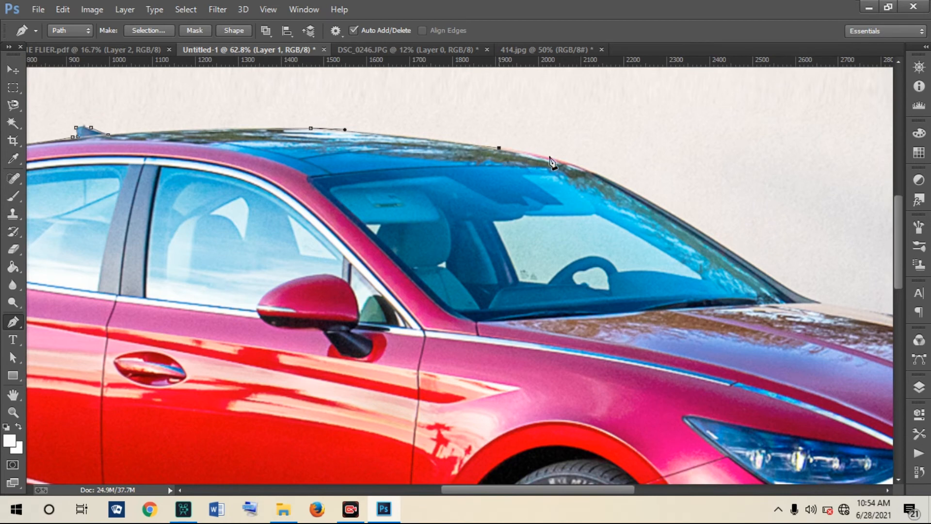
{"action": "left_click", "coordinate": [561, 160]}
{"action": "left_click", "coordinate": [610, 181]}
{"action": "left_click_drag", "start_coordinate": [558, 489], "coordinate": [622, 489]}
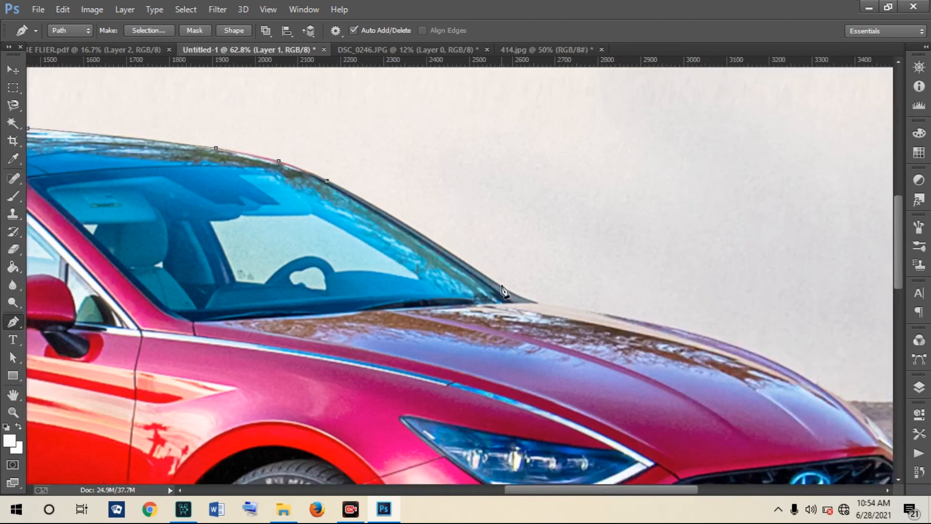
{"action": "left_click", "coordinate": [501, 285]}
{"action": "left_click", "coordinate": [535, 302]}
{"action": "left_click", "coordinate": [582, 309]}
{"action": "left_click", "coordinate": [672, 326]}
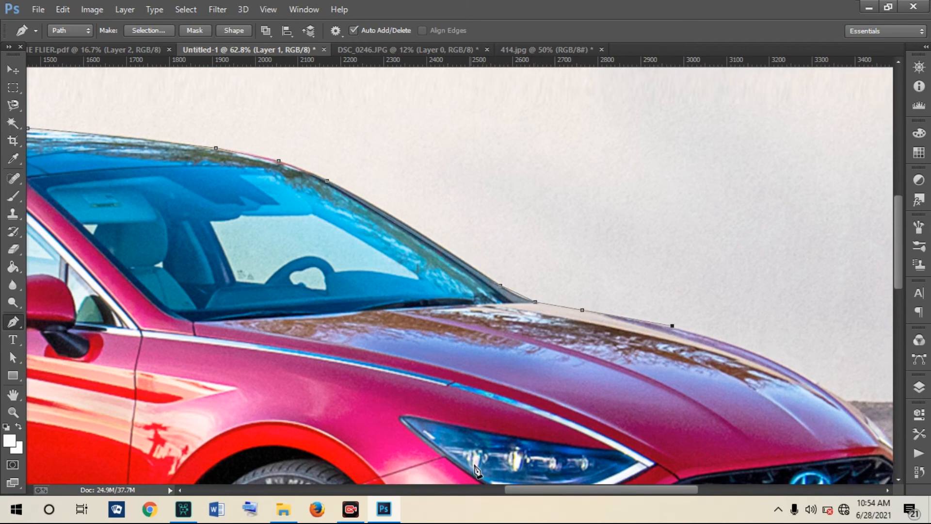
- Trace the front of the hood to the image edge, and close the path around the road's lower corners
{"action": "left_click_drag", "start_coordinate": [525, 490], "coordinate": [569, 490]}
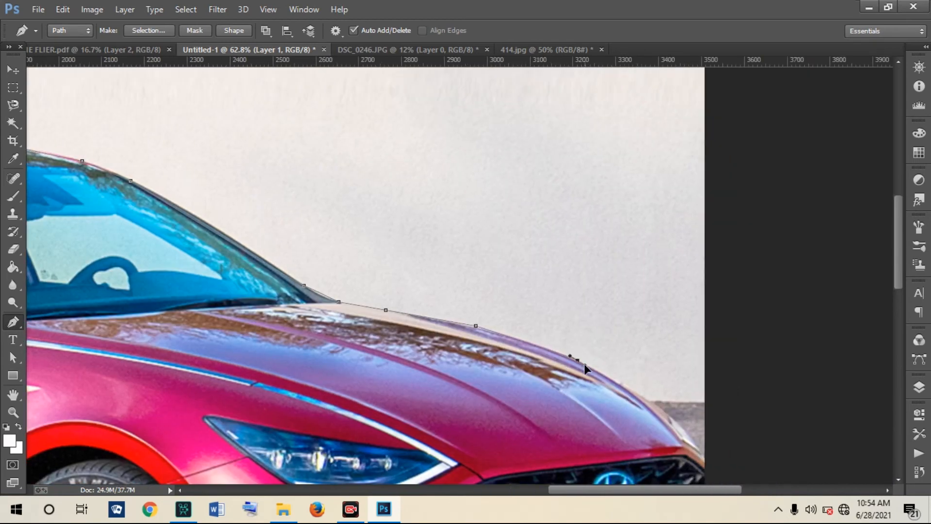
{"action": "left_click", "coordinate": [649, 399]}
{"action": "left_click", "coordinate": [704, 402]}
{"action": "left_click_drag", "start_coordinate": [897, 247], "coordinate": [903, 380]}
{"action": "left_click", "coordinate": [705, 402]}
{"action": "key", "text": "alt"}
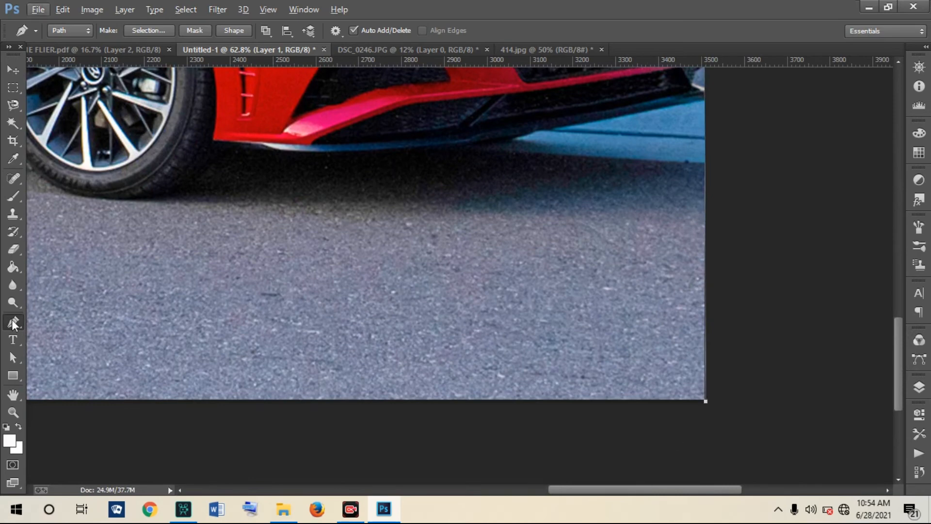
{"action": "scroll", "coordinate": [207, 278], "scroll_direction": "down", "scroll_amount": 3}
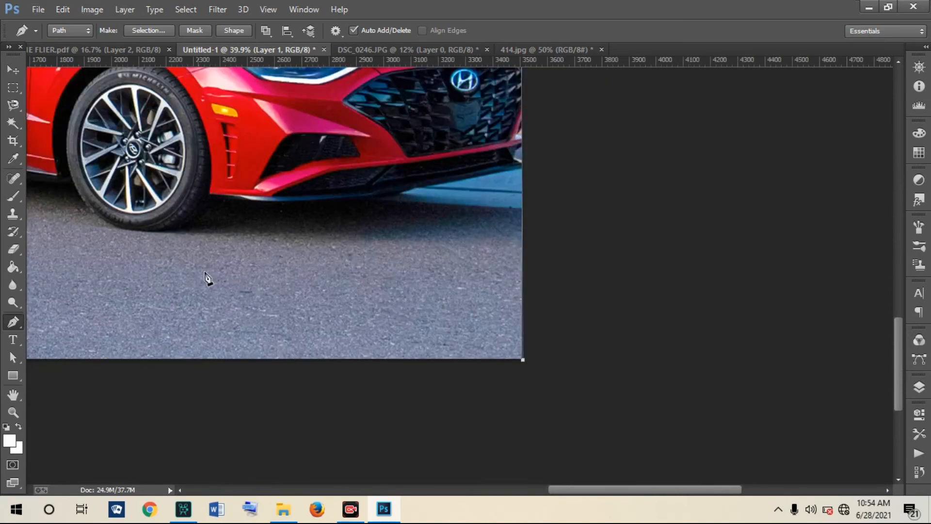
{"action": "scroll", "coordinate": [208, 278], "scroll_direction": "down", "scroll_amount": 5}
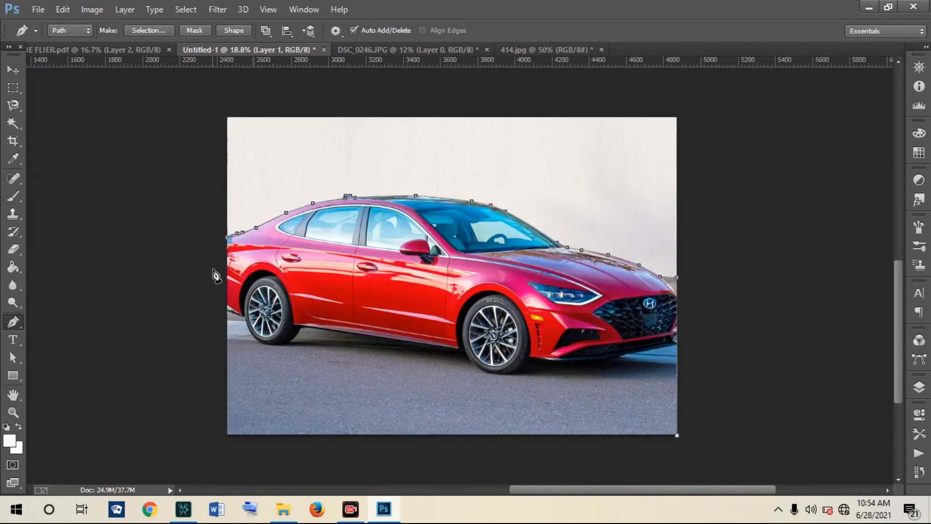
{"action": "left_click", "coordinate": [228, 434]}
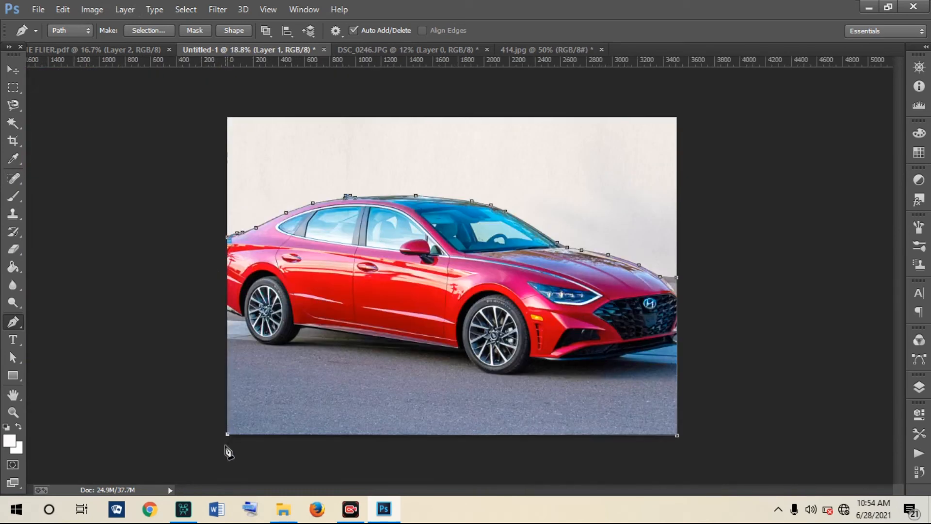
{"action": "left_click", "coordinate": [230, 241]}
- Convert the closed path into a new anti-aliased selection with a feather radius of 3 pixels
{"action": "right_click", "coordinate": [380, 228]}
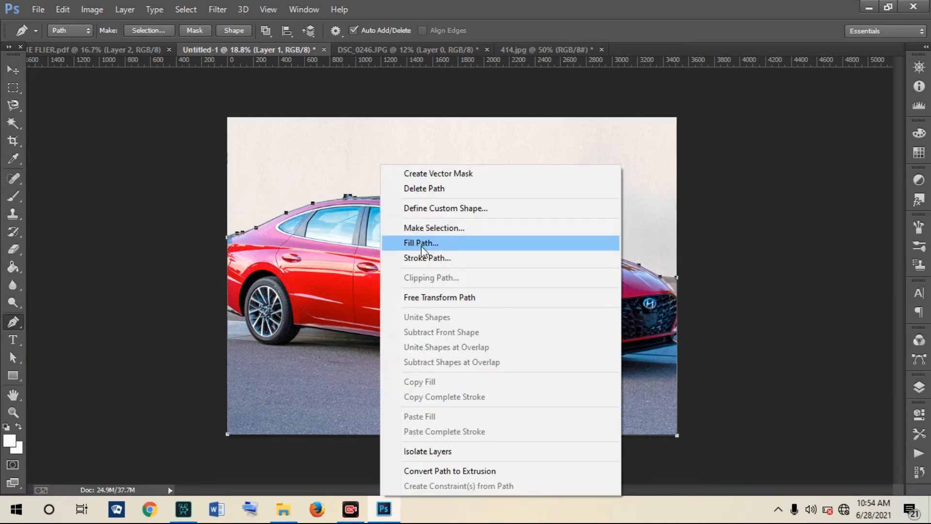
{"action": "left_click", "coordinate": [430, 232]}
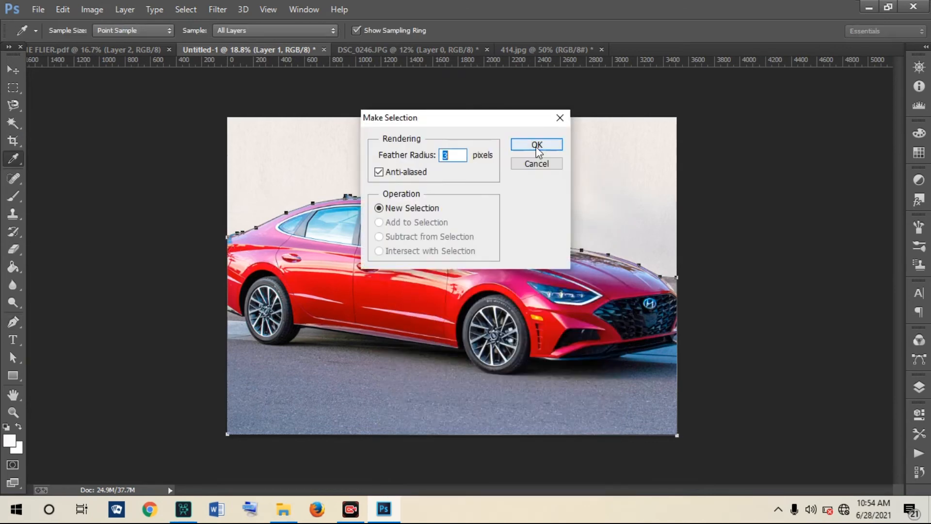
{"action": "left_click", "coordinate": [536, 146]}
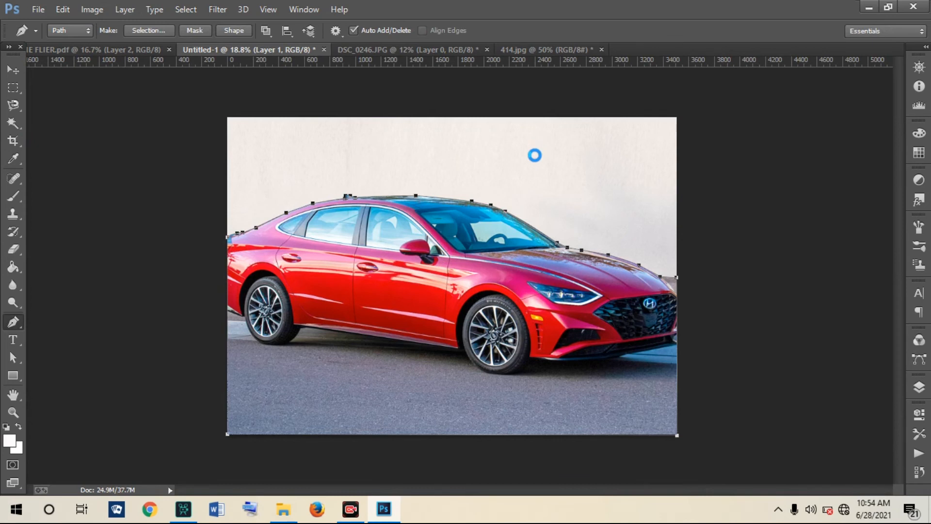
- Invert the selection to delete the wall behind the car, and clear the selection
{"action": "left_click", "coordinate": [185, 10]}
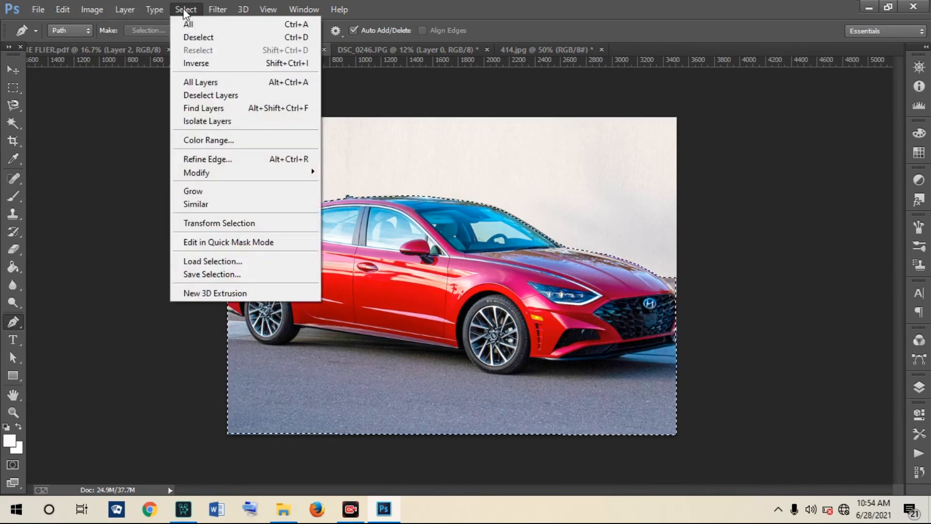
{"action": "left_click", "coordinate": [228, 64]}
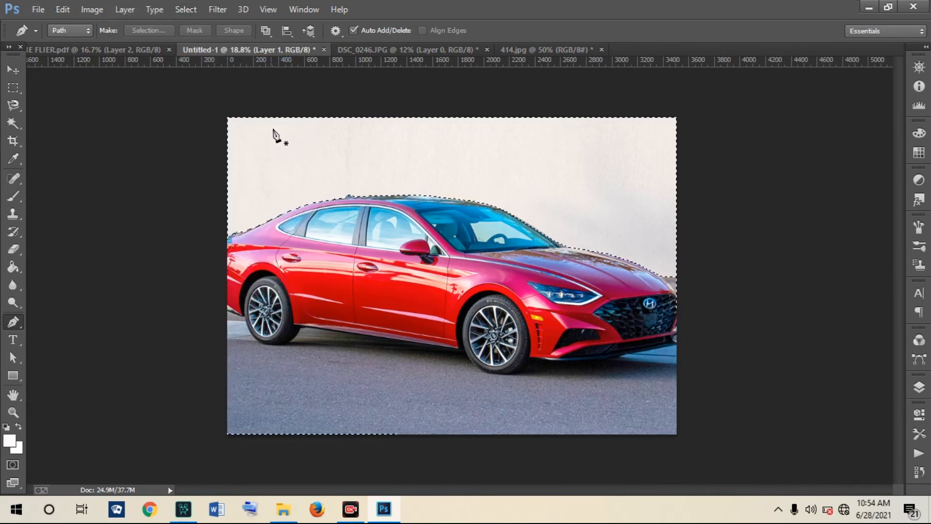
{"action": "key", "text": "Delete"}
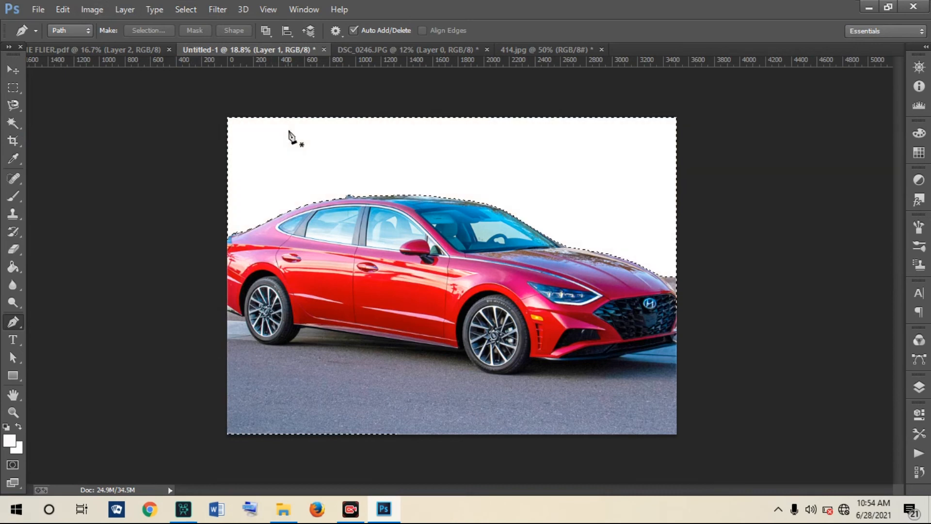
{"action": "left_click", "coordinate": [13, 88]}
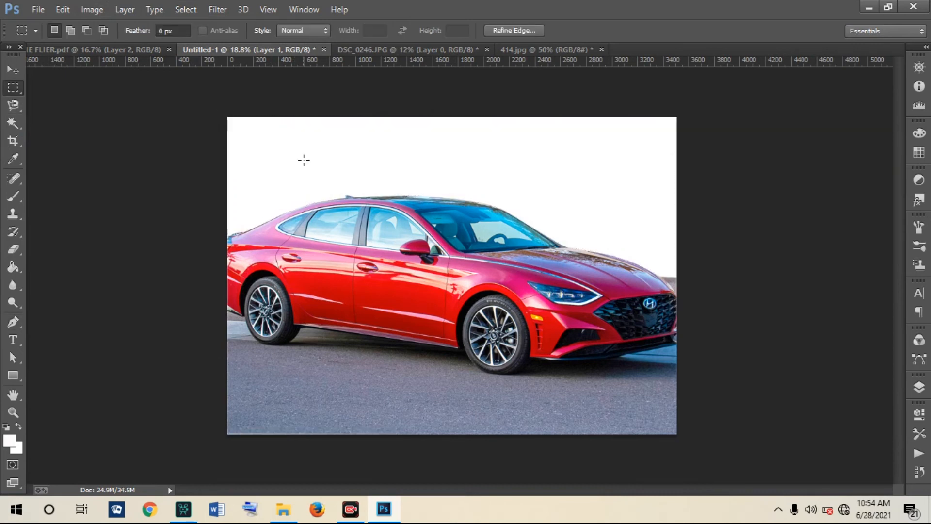
{"action": "left_click", "coordinate": [303, 165]}
- Bring the 414.jpg landscape into the car composite and scale it to 219.22% width and 244.50% height, covering the canvas
{"action": "left_click", "coordinate": [11, 70]}
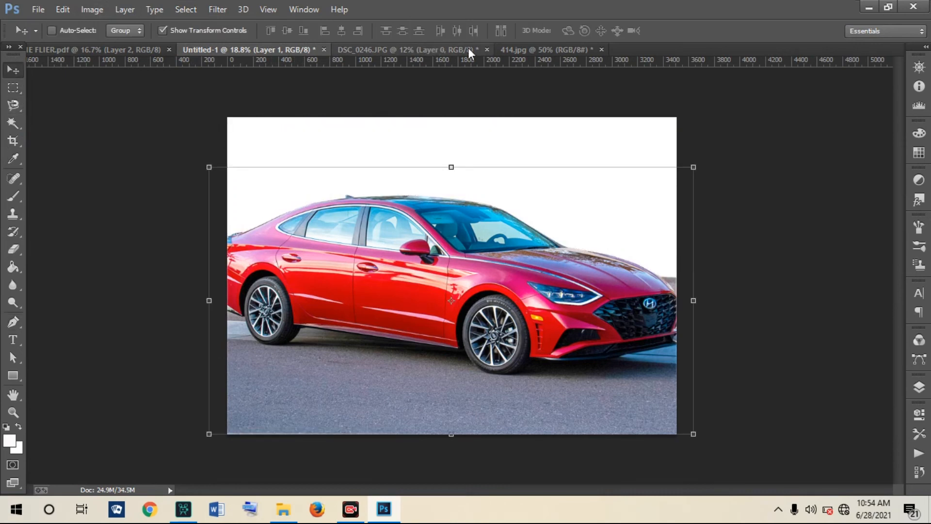
{"action": "left_click", "coordinate": [525, 51]}
{"action": "left_click_drag", "start_coordinate": [440, 228], "coordinate": [597, 341]}
{"action": "left_click_drag", "start_coordinate": [471, 301], "coordinate": [177, 102]}
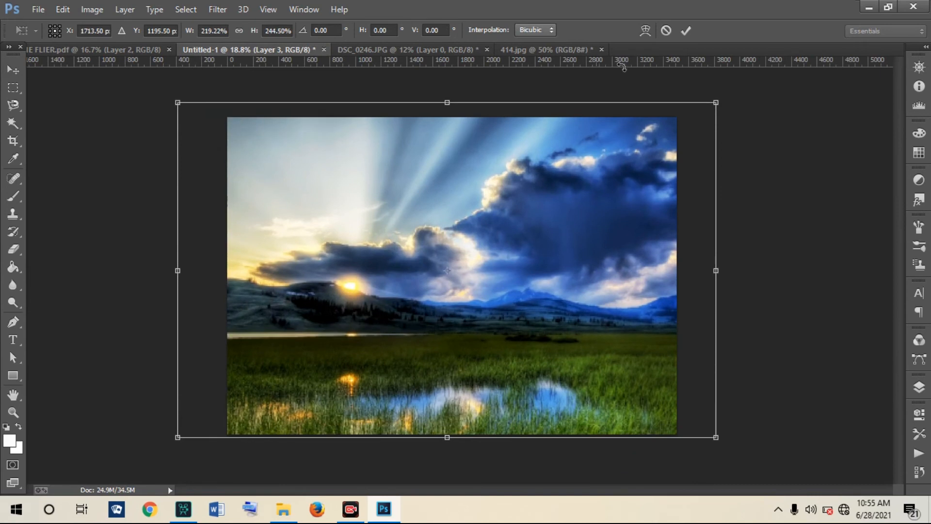
{"action": "left_click", "coordinate": [684, 32]}
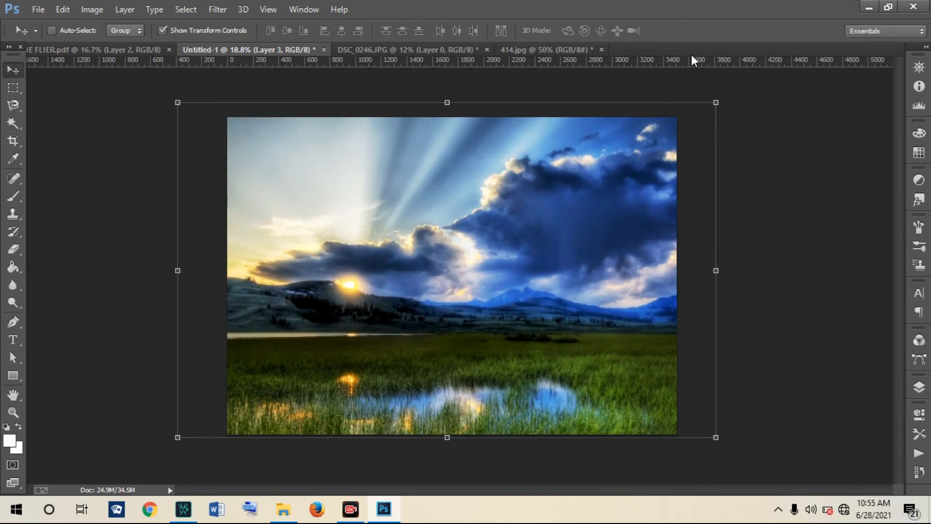
- Place the landscape layer beneath the car's Layer 1 and shift it slightly behind the car
{"action": "left_click", "coordinate": [919, 387]}
{"action": "left_click_drag", "start_coordinate": [816, 217], "coordinate": [817, 241]}
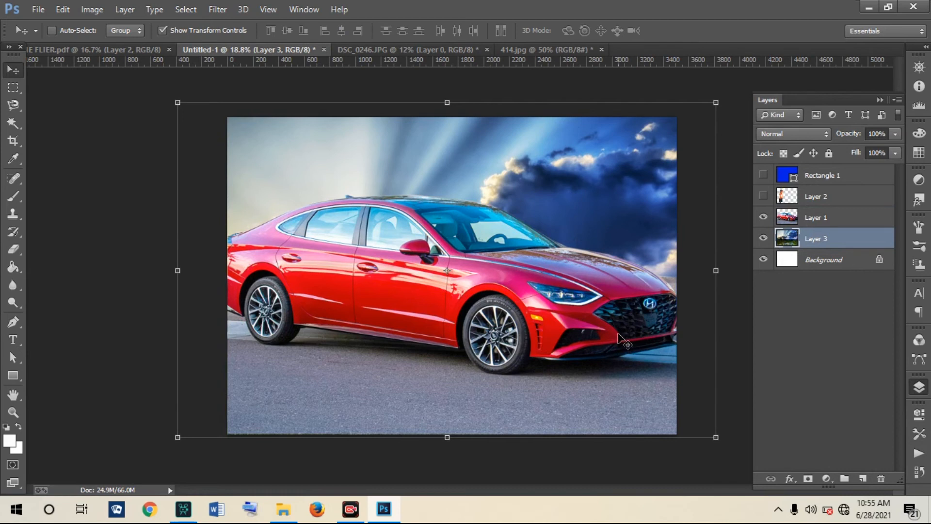
{"action": "left_click_drag", "start_coordinate": [577, 192], "coordinate": [575, 193]}
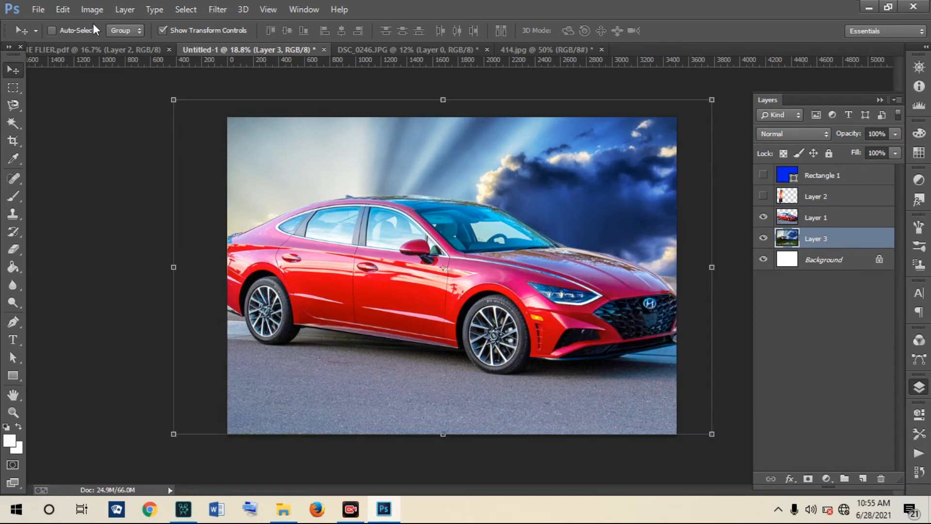
- Flip the landscape layer horizontally
{"action": "left_click", "coordinate": [65, 11]}
{"action": "mouse_move", "coordinate": [173, 262]}
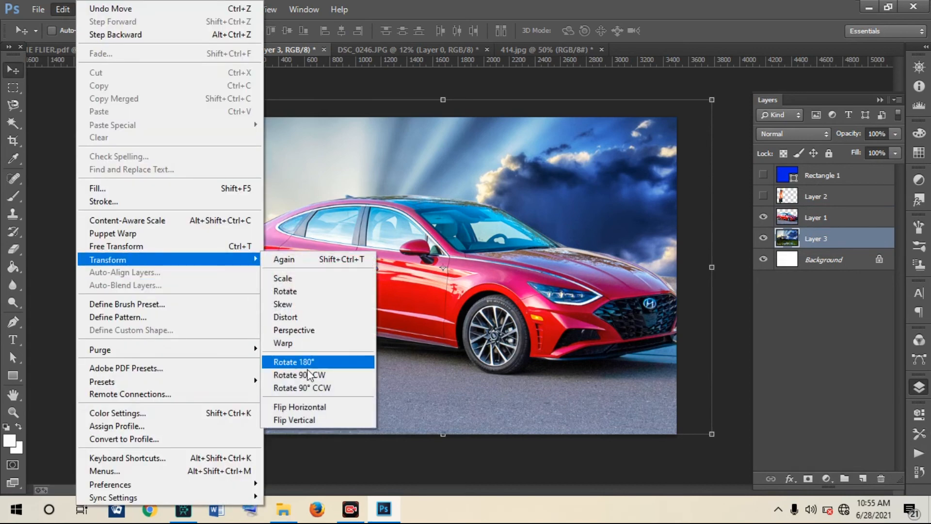
{"action": "left_click", "coordinate": [303, 407]}
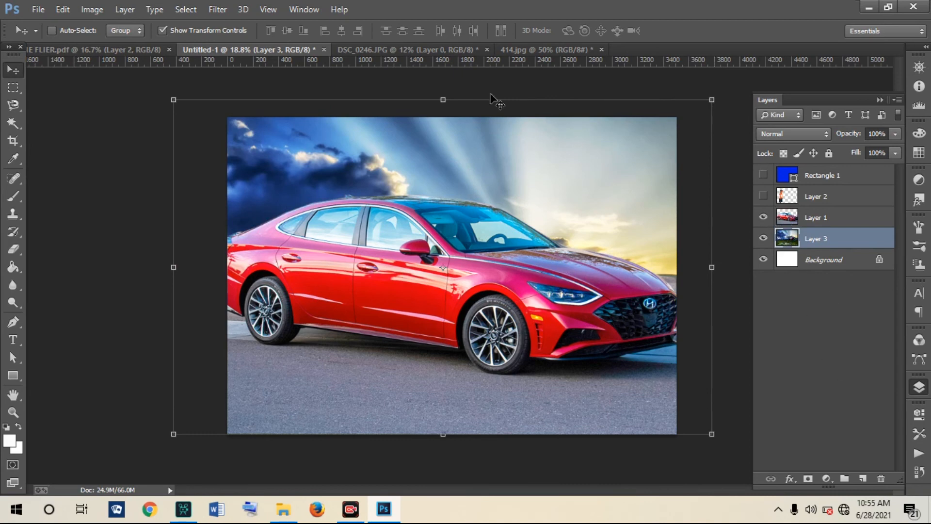
- Brighten the landscape on Layer 3 with a Curves adjustment, raising the RGB curve at input 90 to output 125
{"action": "left_click", "coordinate": [92, 10]}
{"action": "mouse_move", "coordinate": [140, 41]}
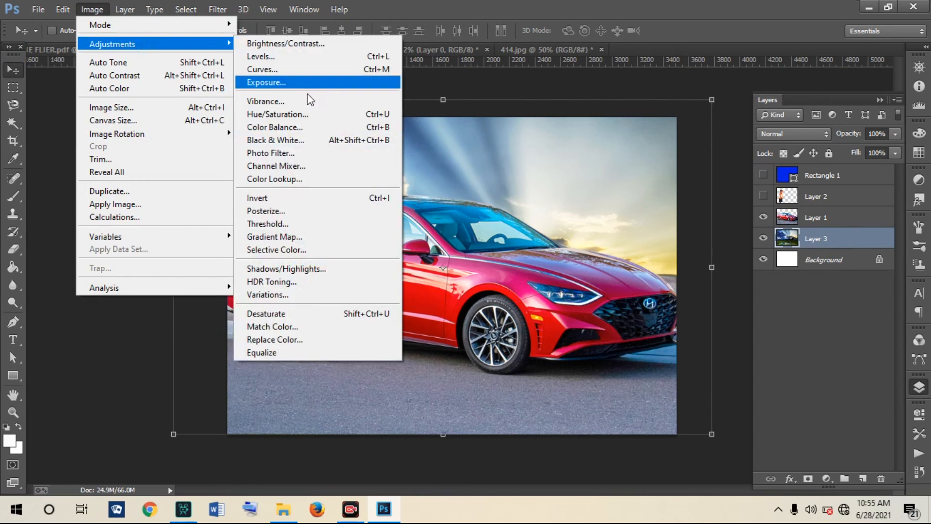
{"action": "left_click", "coordinate": [306, 70]}
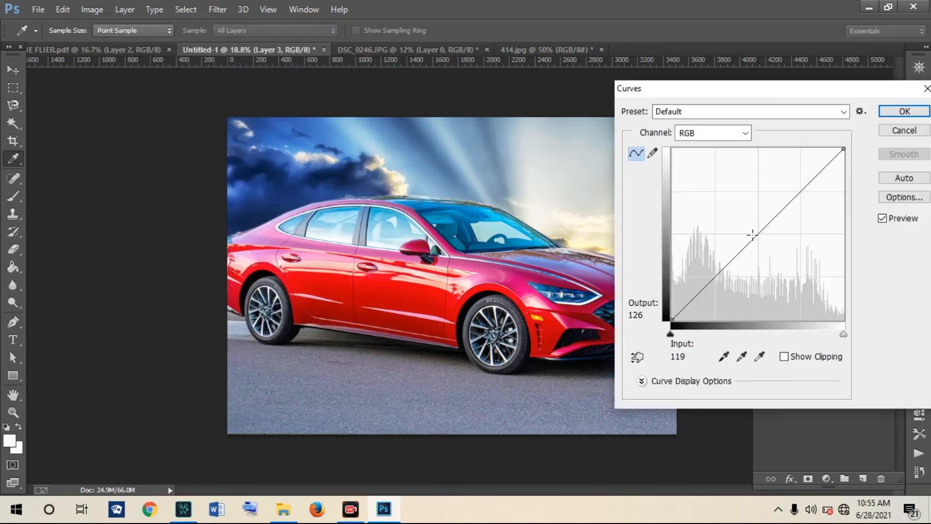
{"action": "left_click_drag", "start_coordinate": [737, 255], "coordinate": [736, 236]}
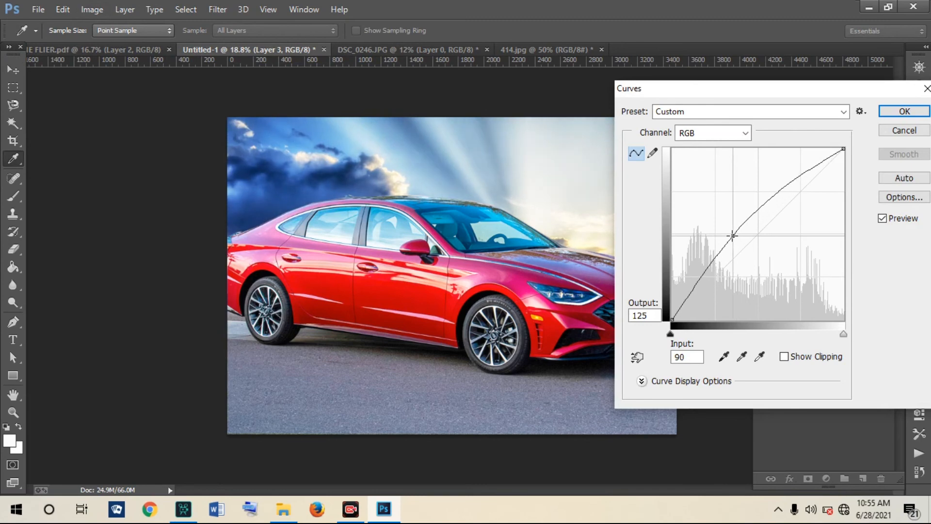
{"action": "left_click", "coordinate": [905, 111]}
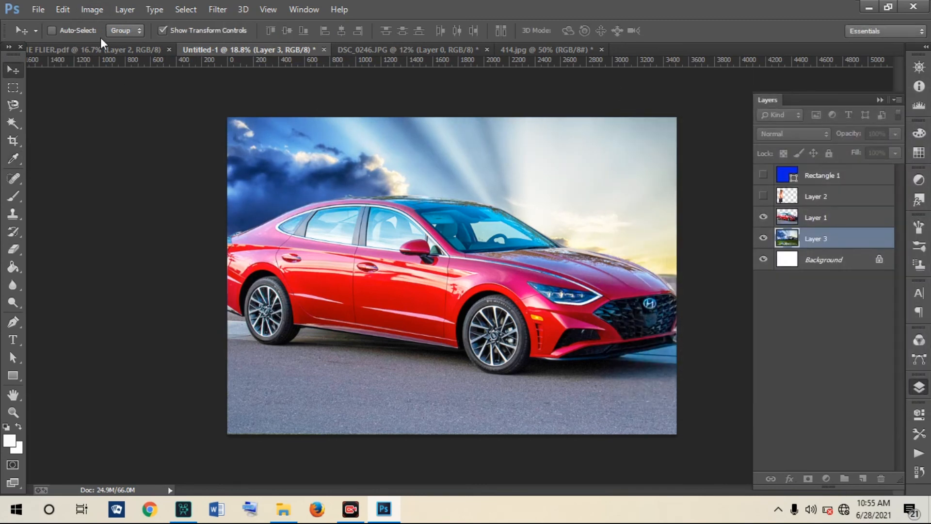
- Lighten the landscape layer's midtones with a Levels adjustment, setting the RGB midtone input to 1.23
{"action": "left_click", "coordinate": [92, 9]}
{"action": "mouse_move", "coordinate": [107, 42]}
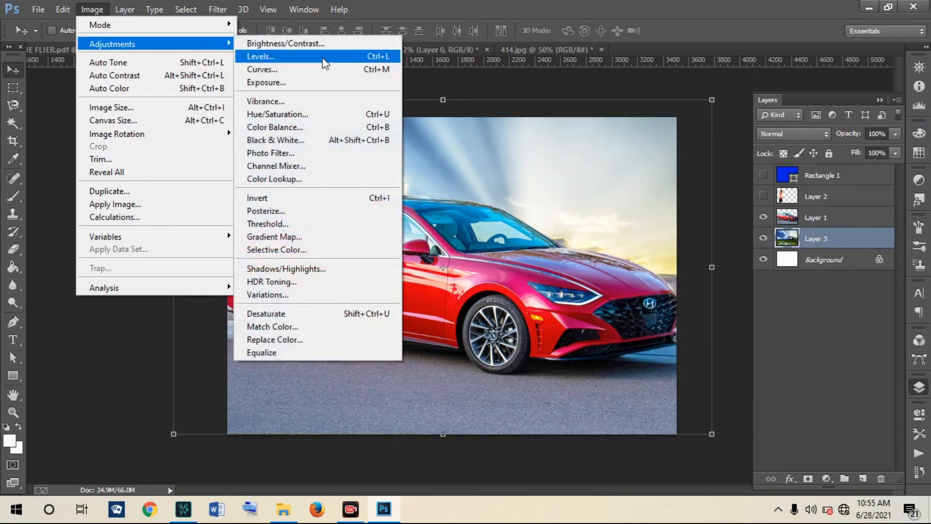
{"action": "left_click", "coordinate": [324, 63]}
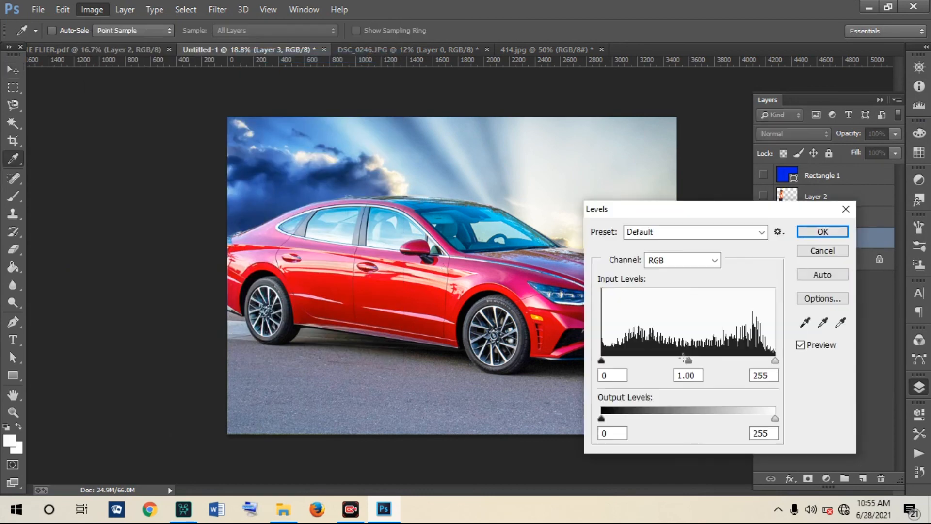
{"action": "left_click_drag", "start_coordinate": [688, 362], "coordinate": [677, 362]}
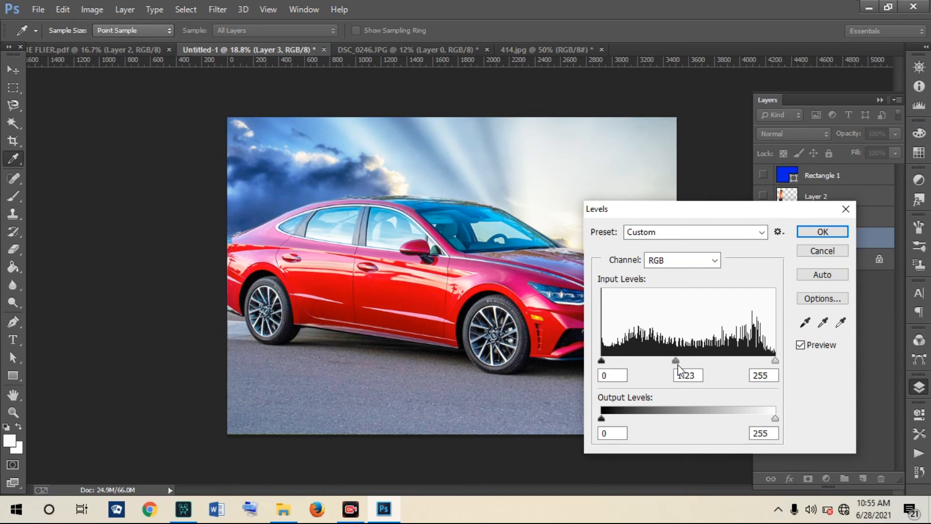
{"action": "left_click", "coordinate": [822, 232]}
{"action": "key", "text": "v"}
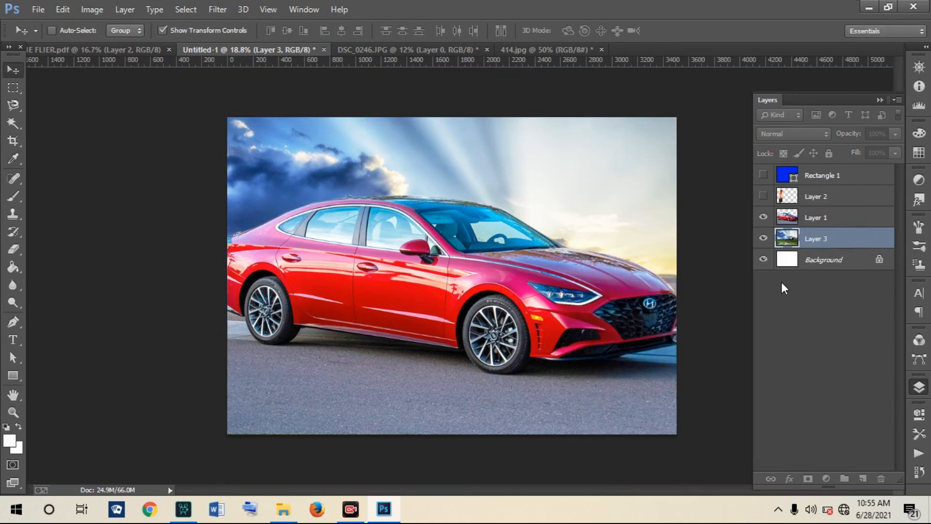
- Apply Hue/Saturation to the landscape layer with hue +3, saturation +6 and lightness +8
{"action": "left_click", "coordinate": [92, 9]}
{"action": "mouse_move", "coordinate": [131, 46]}
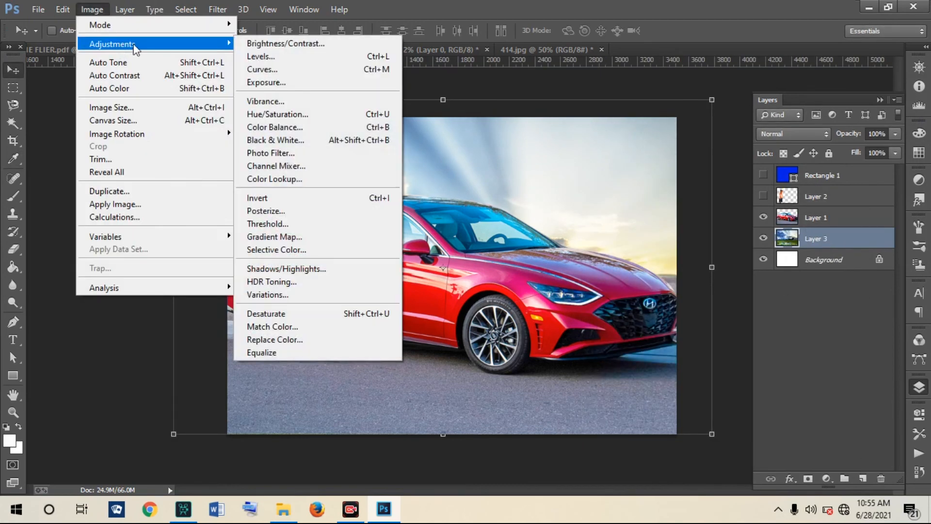
{"action": "left_click", "coordinate": [345, 115]}
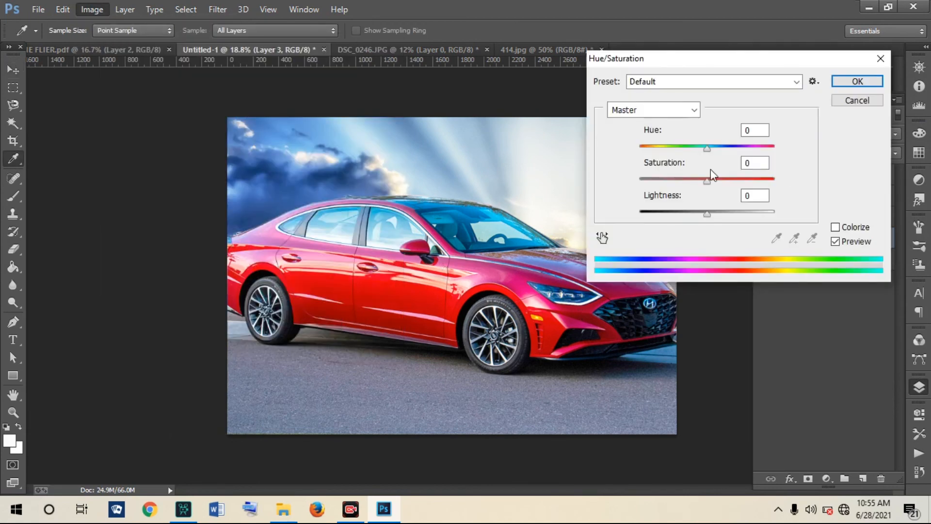
{"action": "left_click_drag", "start_coordinate": [708, 147], "coordinate": [703, 149]}
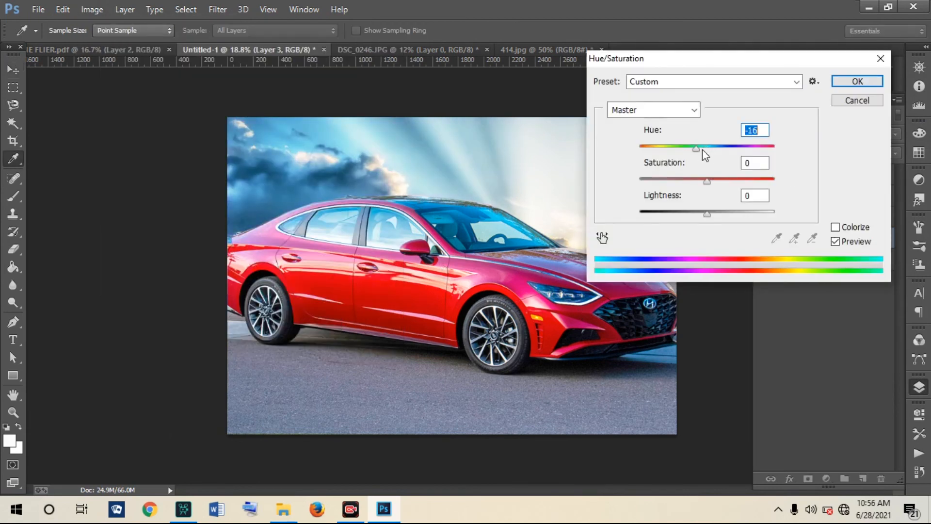
{"action": "left_click", "coordinate": [713, 213]}
{"action": "mouse_move", "coordinate": [699, 180]}
{"action": "left_mouse_down"}
{"action": "mouse_move", "coordinate": [691, 182]}
{"action": "mouse_move", "coordinate": [732, 186]}
{"action": "mouse_move", "coordinate": [711, 186]}
{"action": "left_mouse_up"}
{"action": "mouse_move", "coordinate": [704, 150]}
{"action": "left_mouse_down"}
{"action": "mouse_move", "coordinate": [721, 151]}
{"action": "mouse_move", "coordinate": [710, 152]}
{"action": "left_mouse_up"}
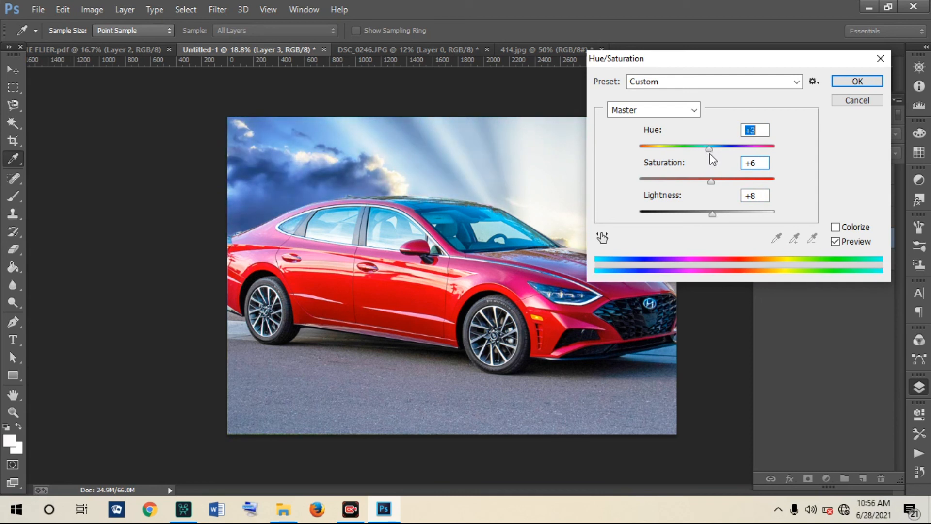
{"action": "left_click", "coordinate": [845, 83]}
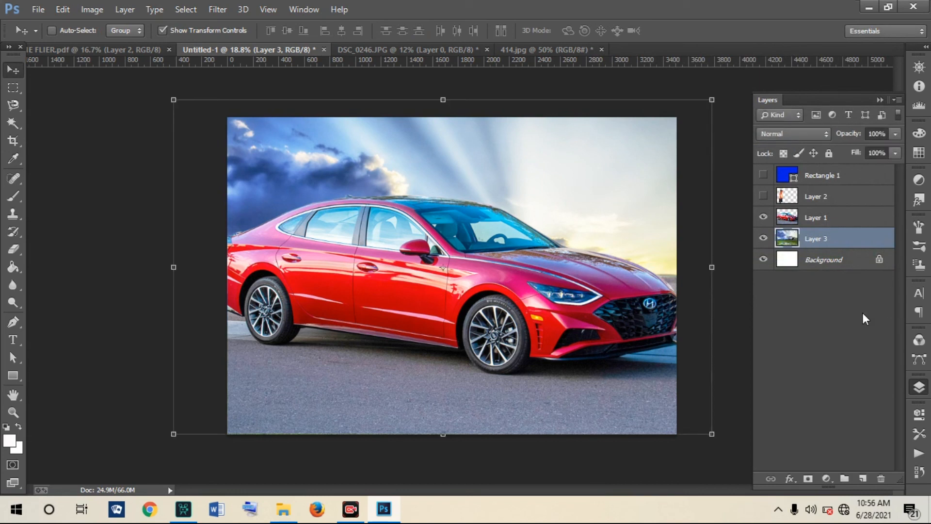
- Show the boy's Layer 2 and the Rectangle 1 overlay in the composite again
{"action": "left_click", "coordinate": [764, 196]}
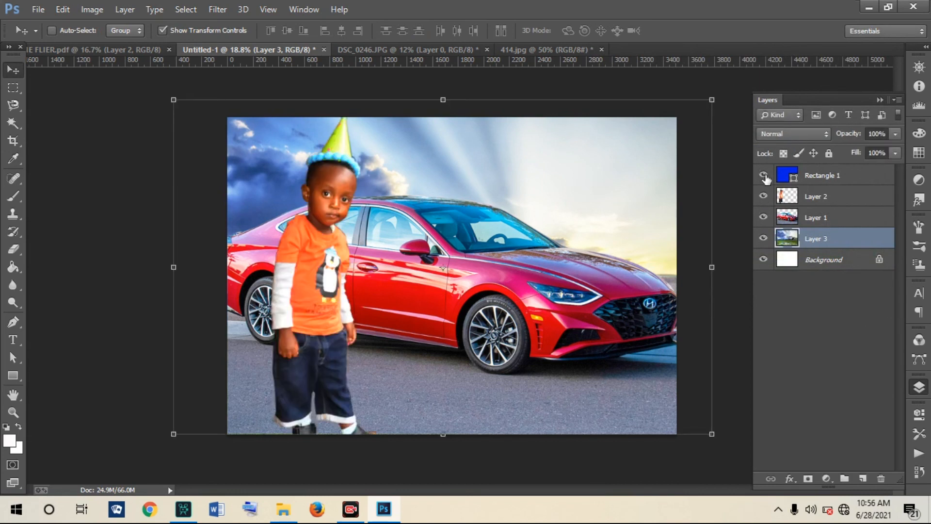
{"action": "left_click", "coordinate": [764, 176]}
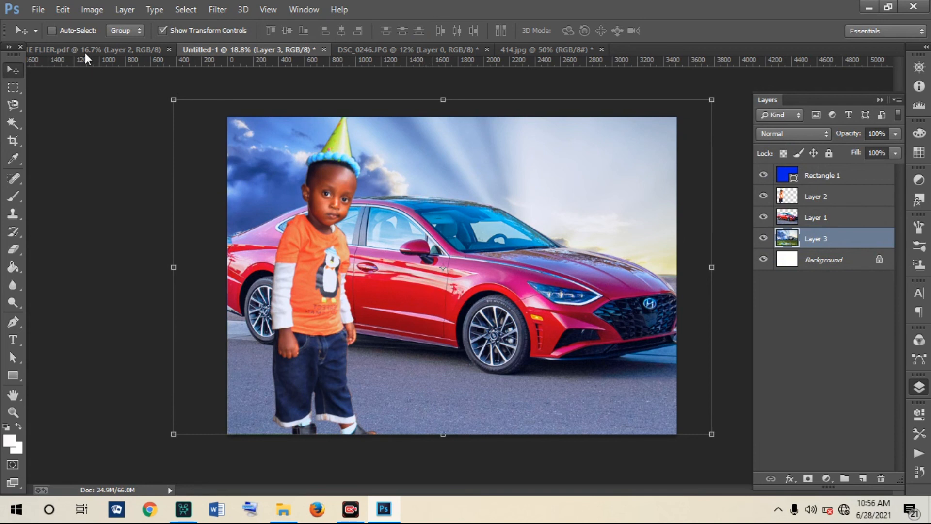
- Save the composite to the Desktop as a JPEG at maximum quality 12, overwriting the existing GUHINDURA BACKGROUND file
{"action": "left_click", "coordinate": [35, 9]}
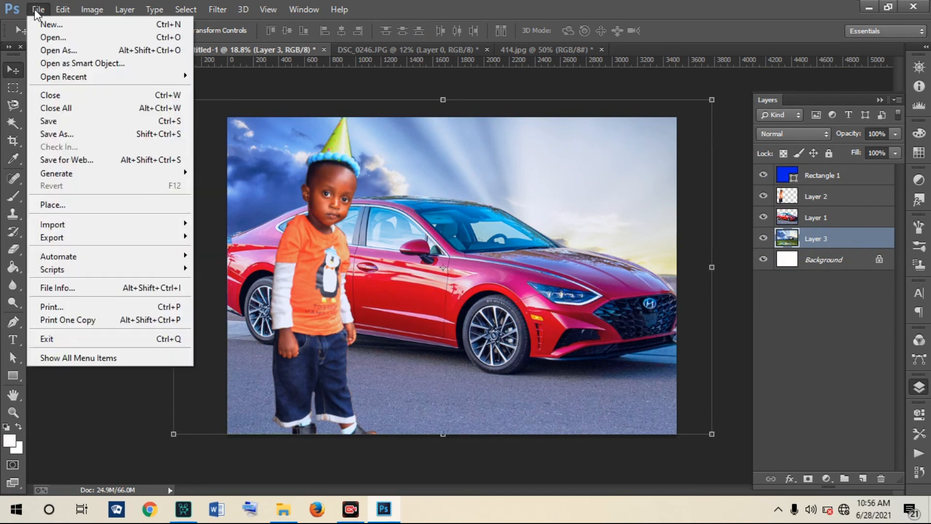
{"action": "left_click", "coordinate": [68, 136]}
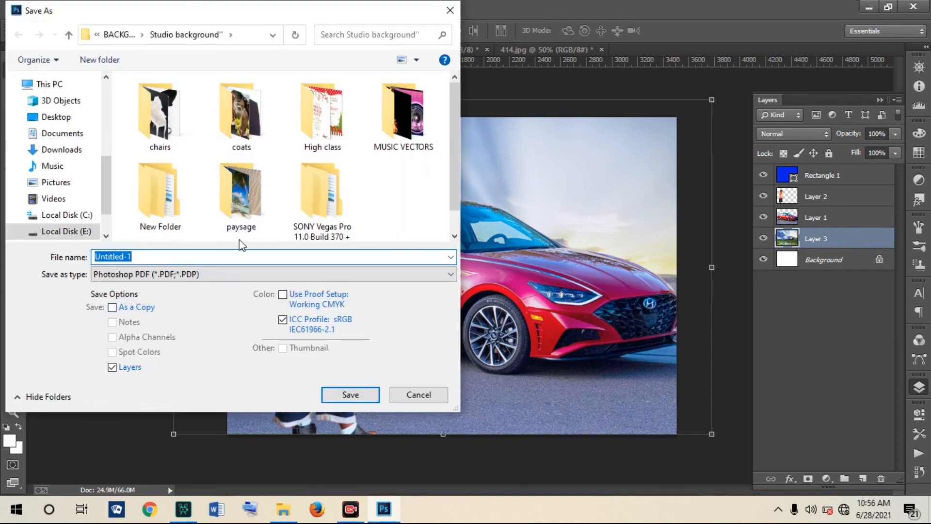
{"action": "left_click", "coordinate": [57, 121]}
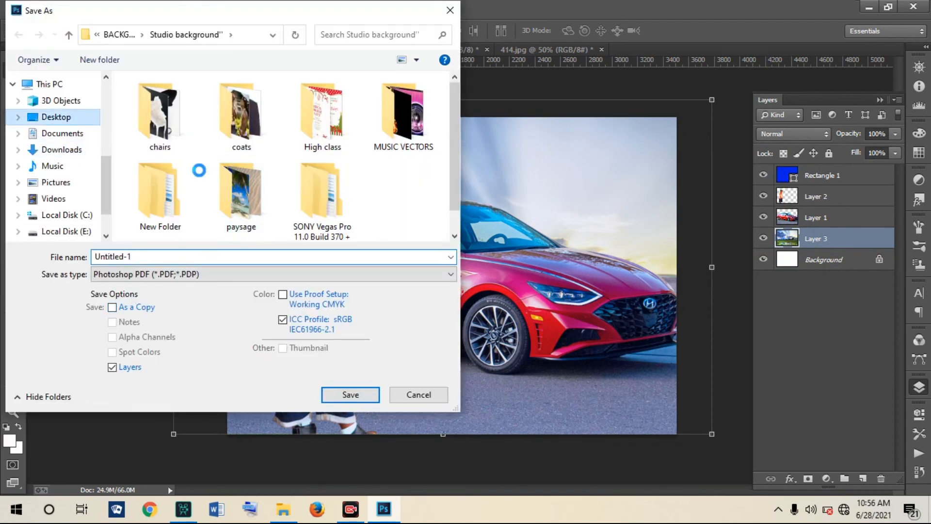
{"action": "left_click_drag", "start_coordinate": [454, 137], "coordinate": [470, 217]}
{"action": "left_click", "coordinate": [228, 274]}
{"action": "left_click", "coordinate": [159, 382]}
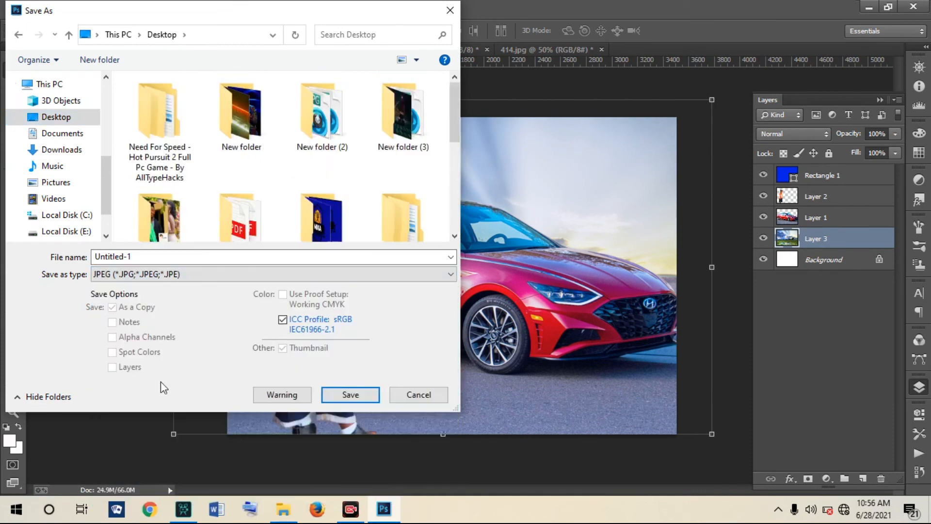
{"action": "left_click_drag", "start_coordinate": [460, 133], "coordinate": [468, 193]}
{"action": "left_click", "coordinate": [329, 138]}
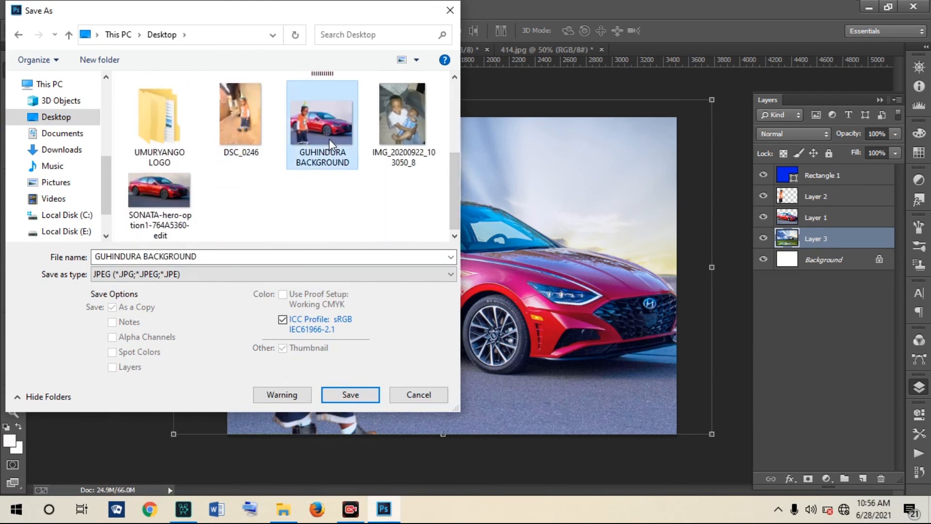
{"action": "left_click", "coordinate": [349, 394]}
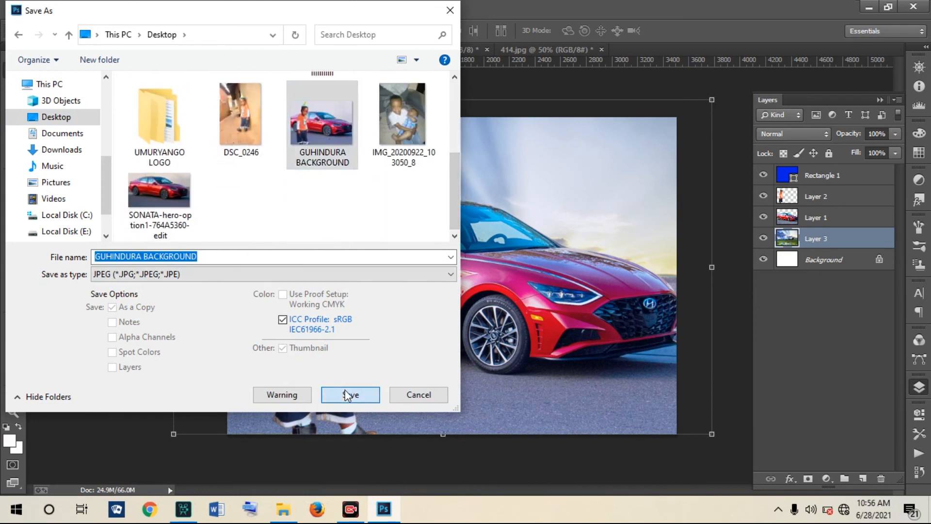
{"action": "left_click", "coordinate": [507, 259]}
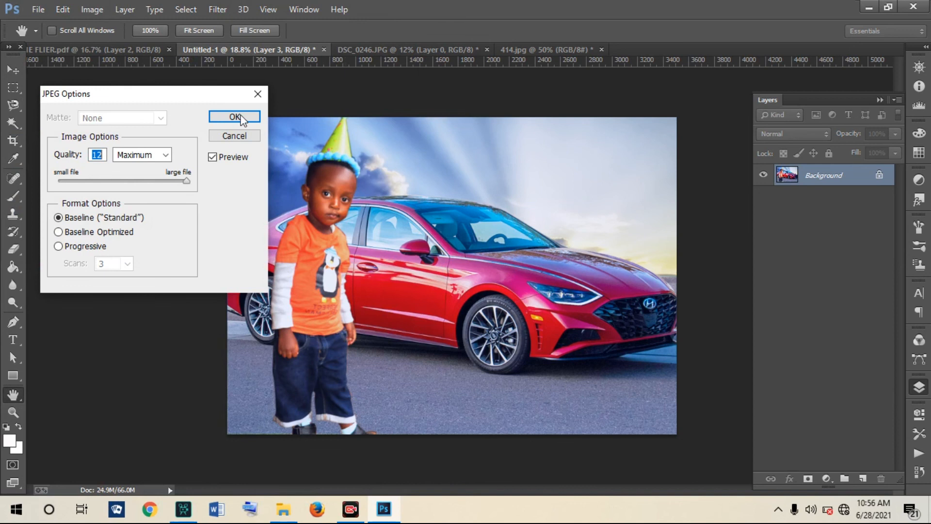
{"action": "left_click", "coordinate": [243, 122]}
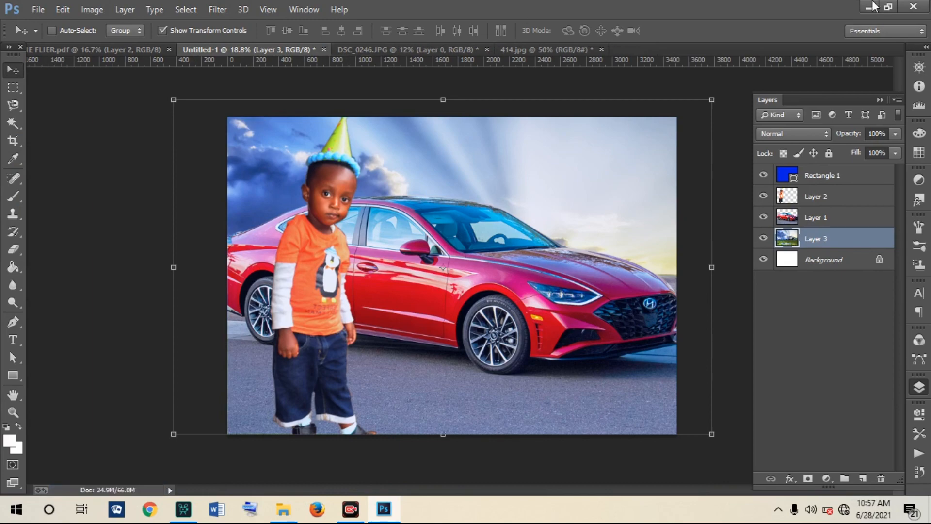
- View the saved GUHINDURA BACKGROUND image from the desktop in a maximized Photos window, and return to Photoshop
{"action": "left_click", "coordinate": [859, 6]}
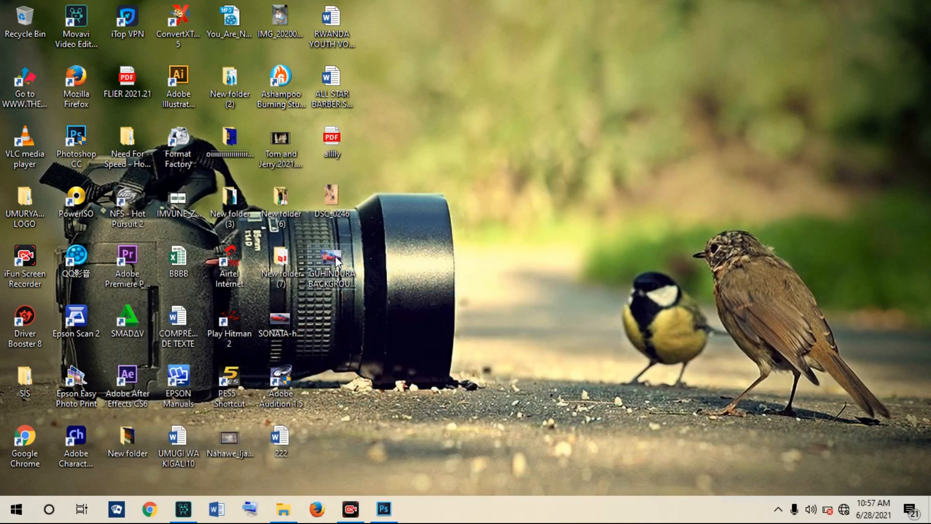
{"action": "left_click", "coordinate": [336, 257]}
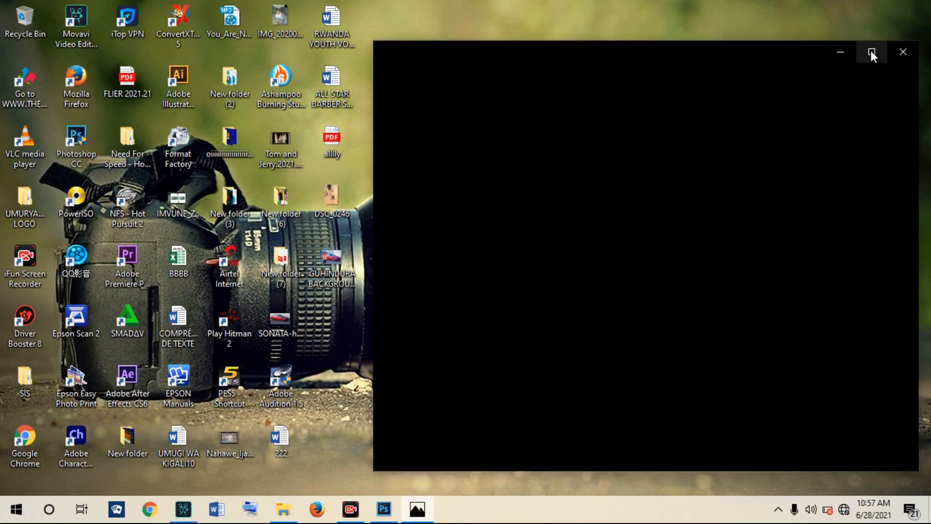
{"action": "left_click", "coordinate": [872, 51]}
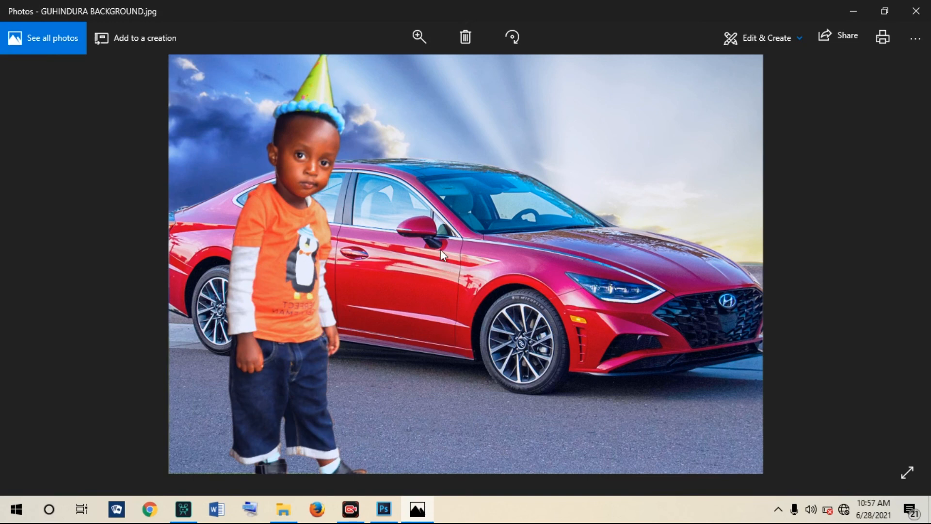
{"action": "left_click", "coordinate": [384, 511]}
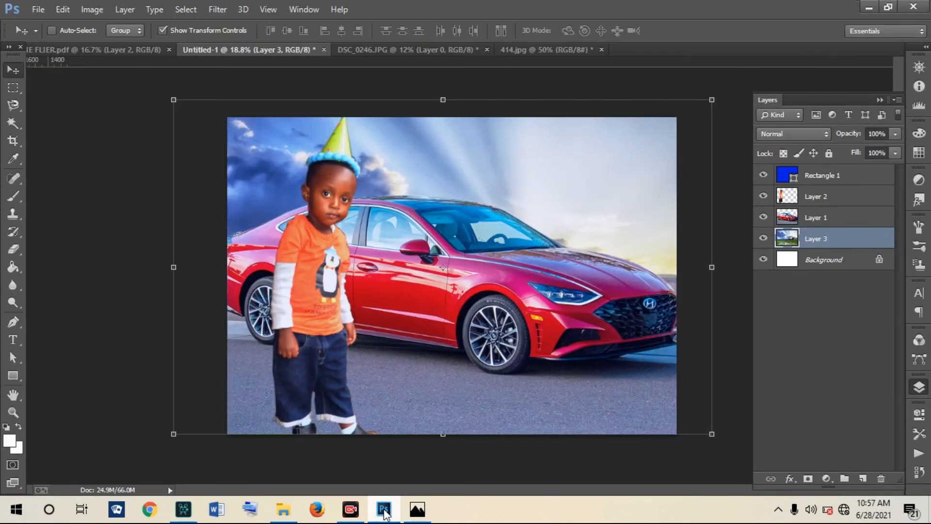